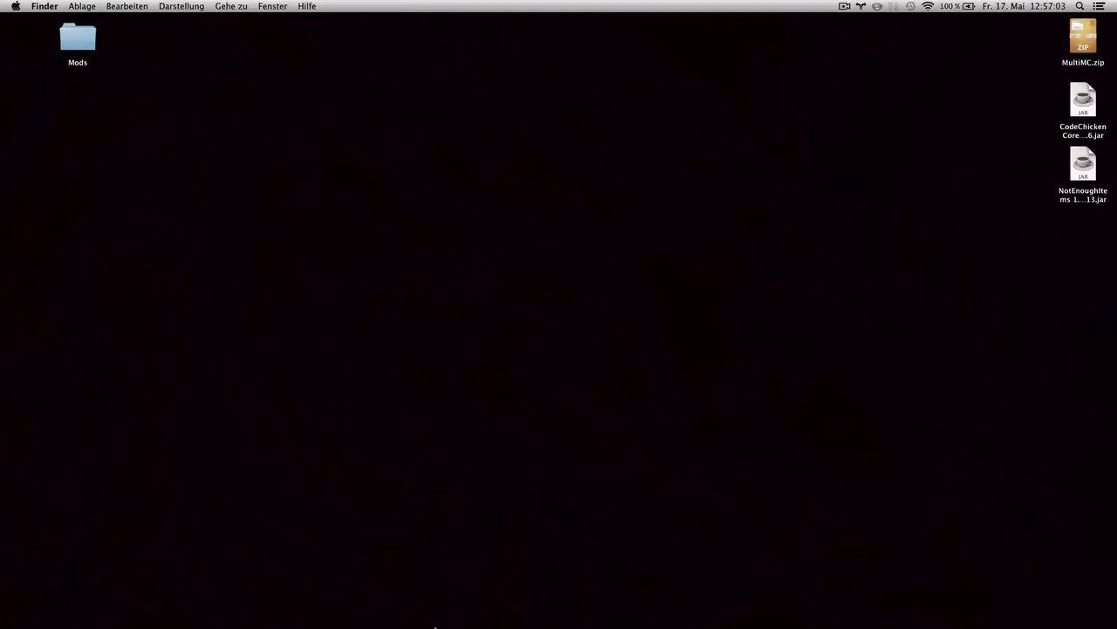
- Switch to Google Chrome and search Google for multimc
{"action": "key", "text": "ctrl+space"}
{"action": "type", "text": "chrome"}
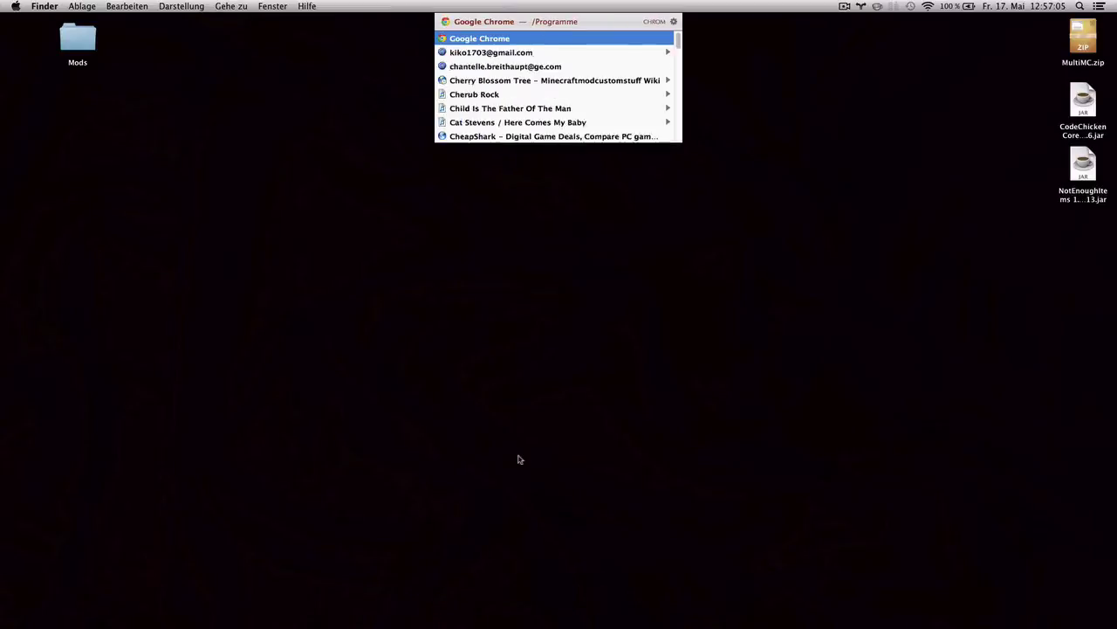
{"action": "key", "text": "Return"}
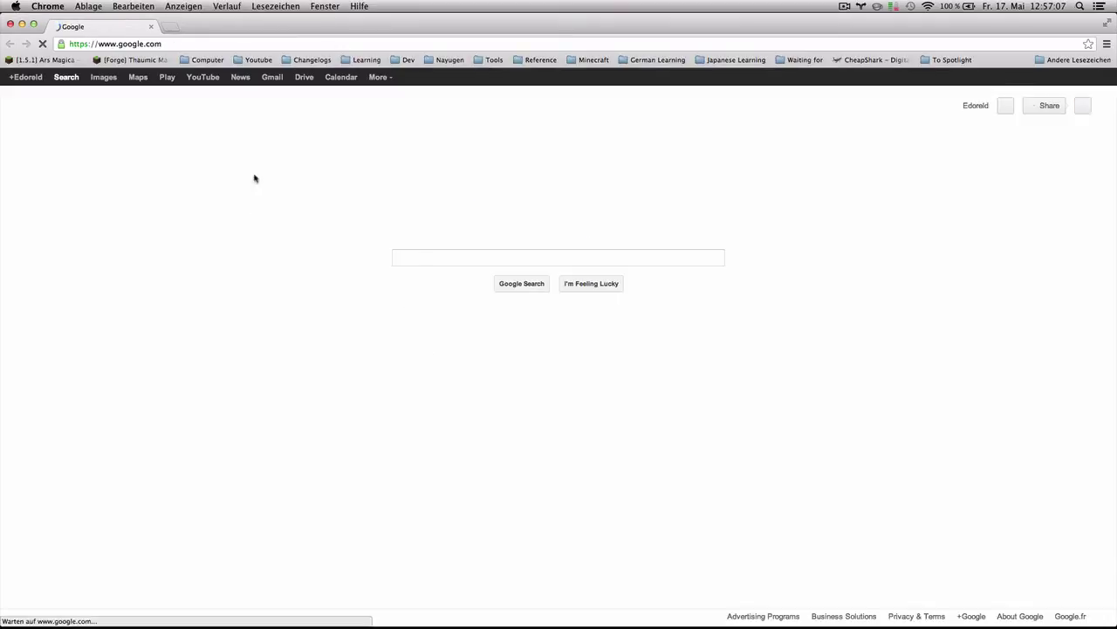
{"action": "type", "text": "multi"}
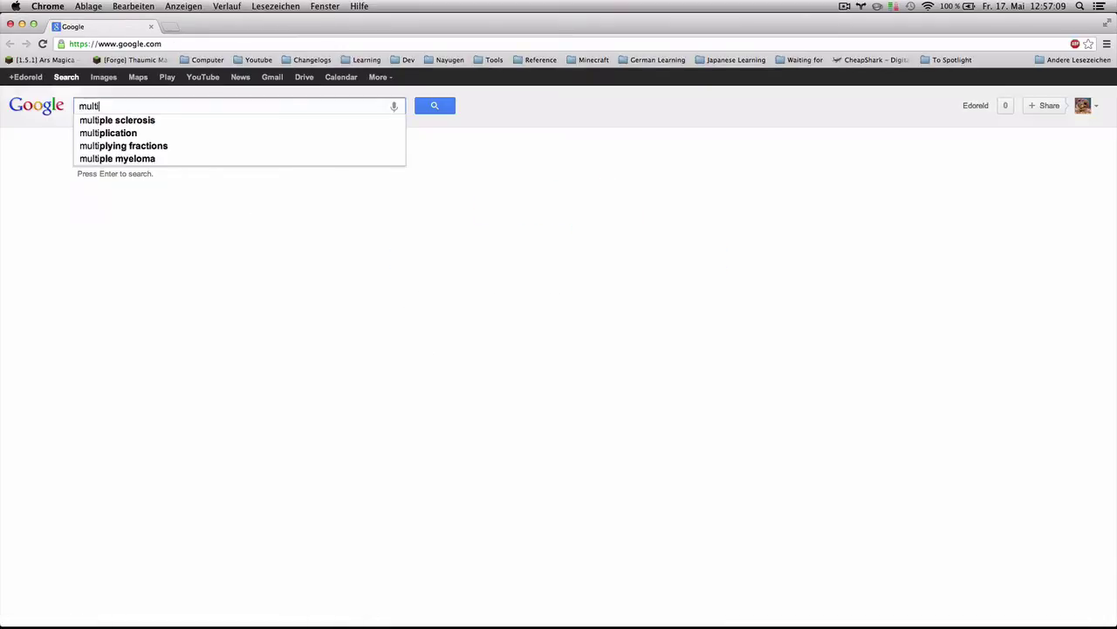
{"action": "type", "text": "mc"}
{"action": "key", "text": "Return"}
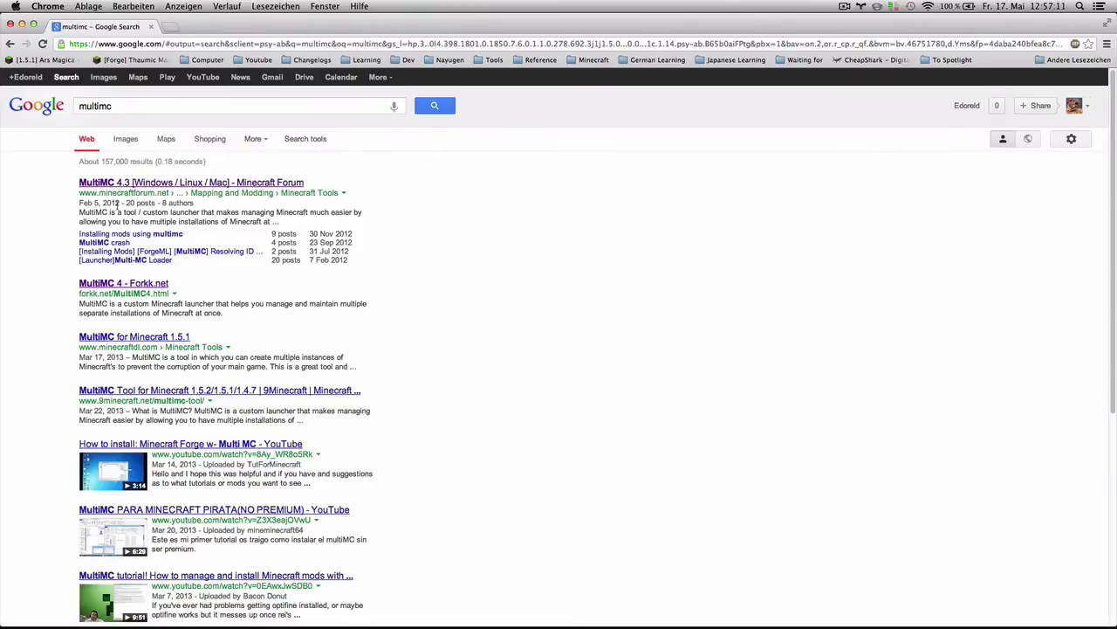
- Open the MultiMC 4 page on Forkk.net from the search results and look for the launcher's download
{"action": "left_click", "coordinate": [109, 284]}
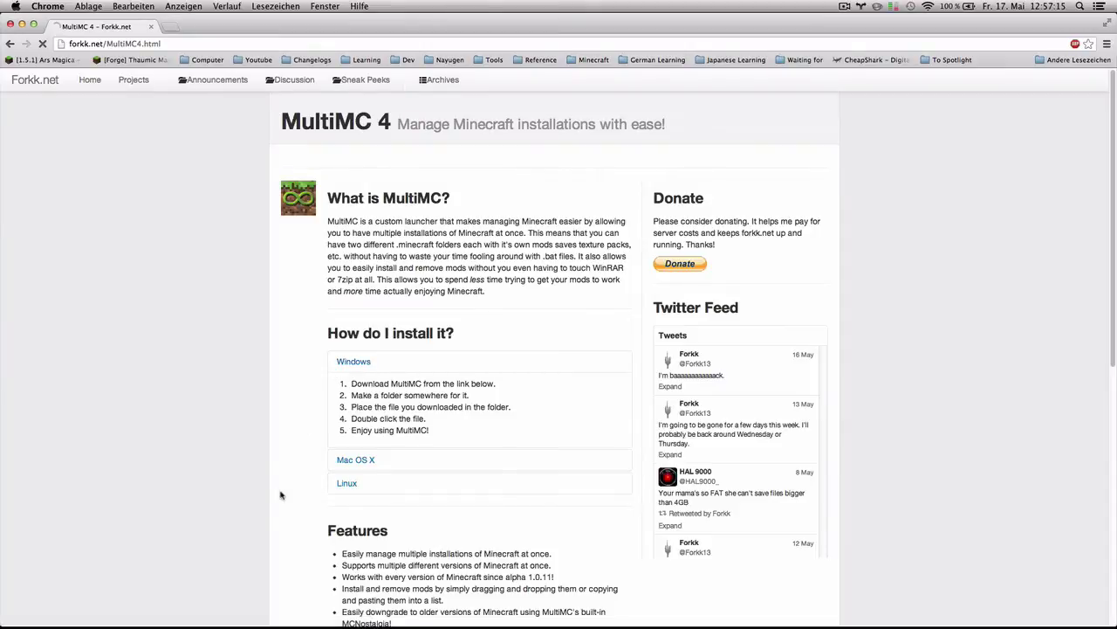
{"action": "scroll", "coordinate": [279, 491], "scroll_direction": "down", "scroll_amount": 5}
{"action": "left_click", "coordinate": [427, 323]}
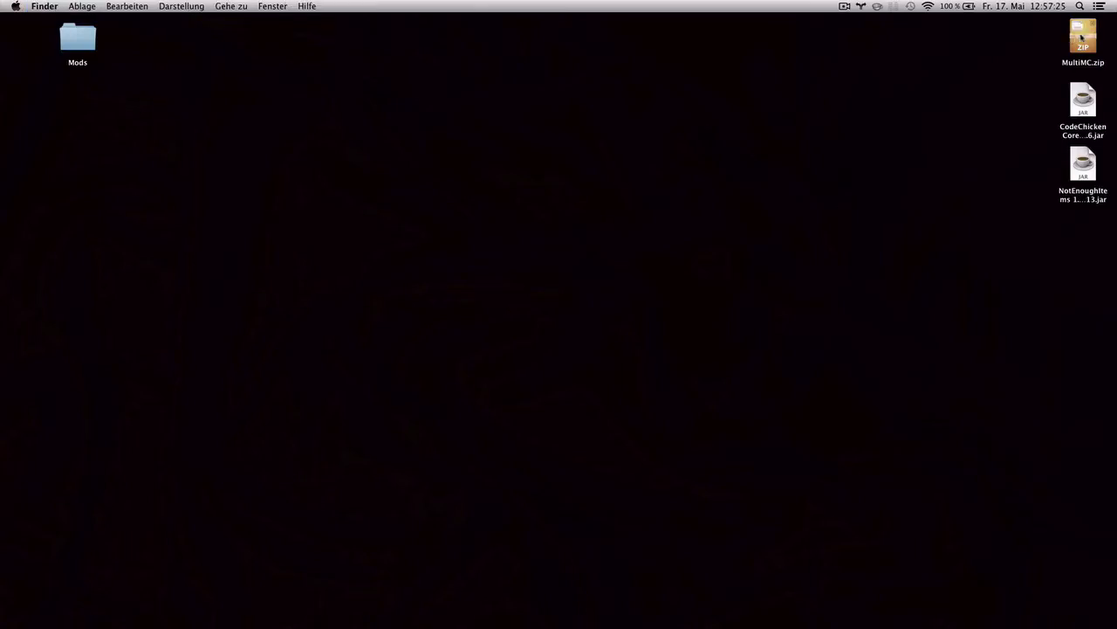
- Extract MultiMC.zip on the desktop and move the MultiMC application out of the extracted folder onto the desktop
{"action": "left_click", "coordinate": [1082, 38]}
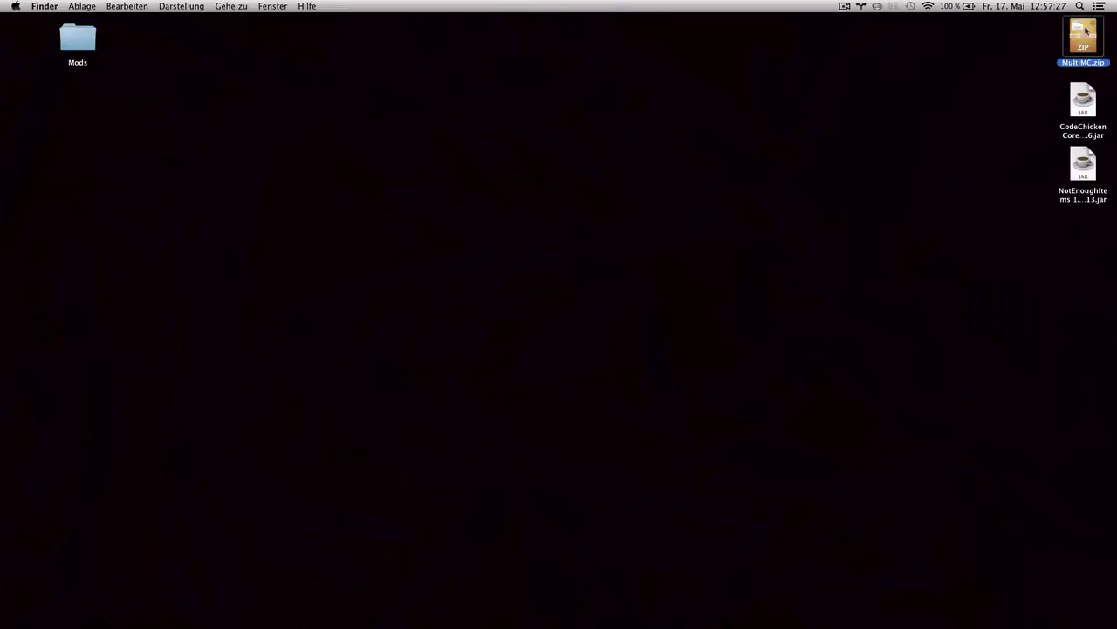
{"action": "double_click", "coordinate": [1085, 31]}
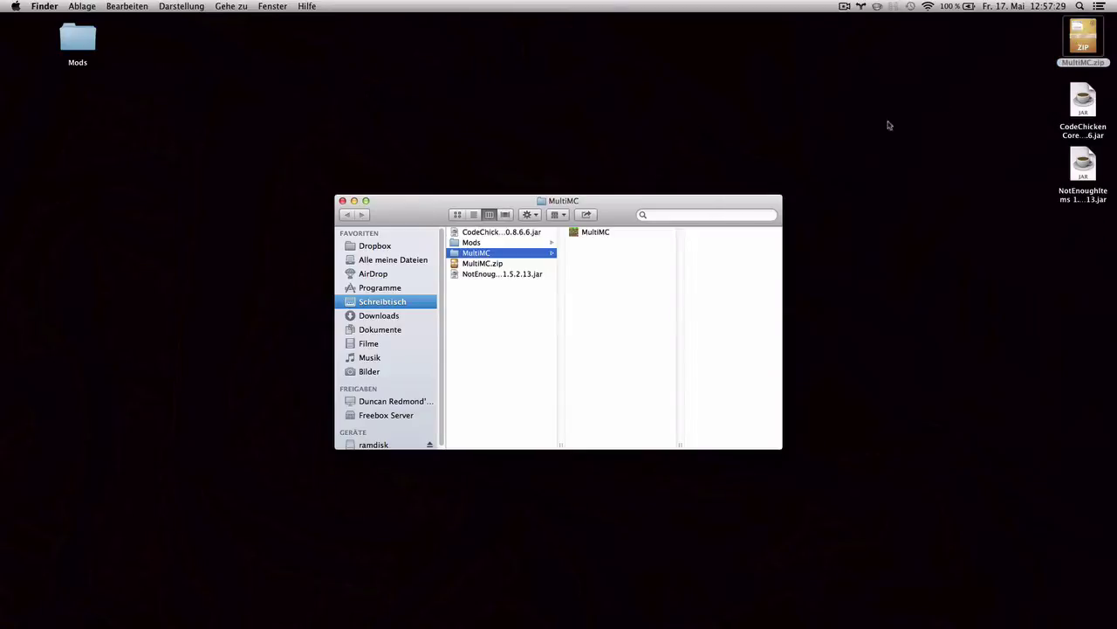
{"action": "left_click_drag", "start_coordinate": [583, 236], "coordinate": [713, 79]}
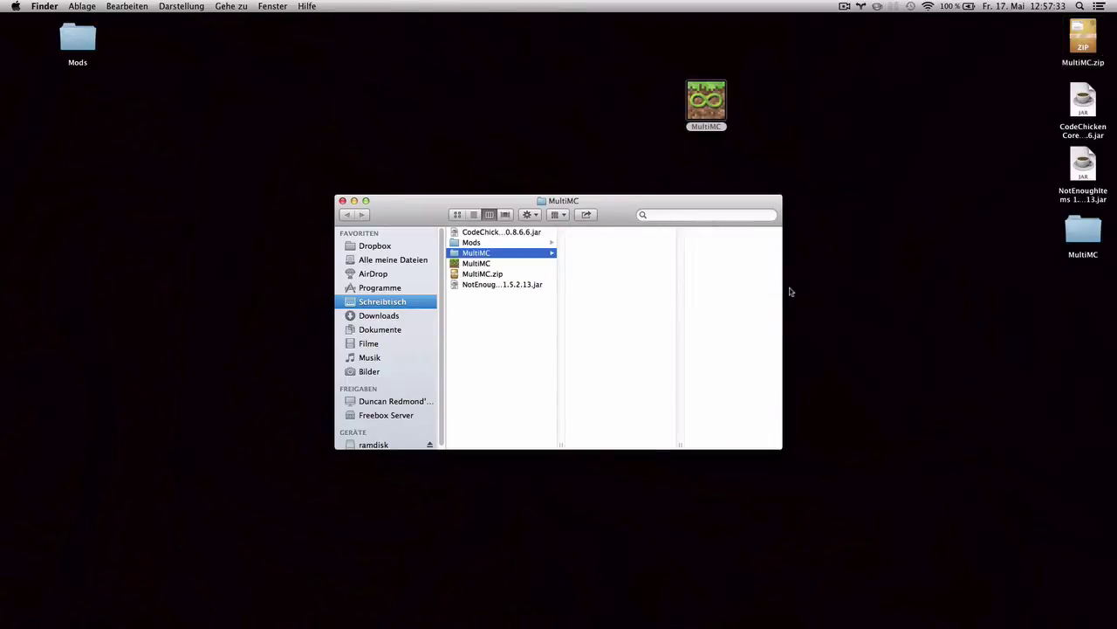
{"action": "key", "text": "super+w"}
- Reposition the MultiMC application on the desktop and launch it, approving the security prompt
{"action": "left_click_drag", "start_coordinate": [723, 131], "coordinate": [602, 267]}
{"action": "double_click", "coordinate": [591, 228]}
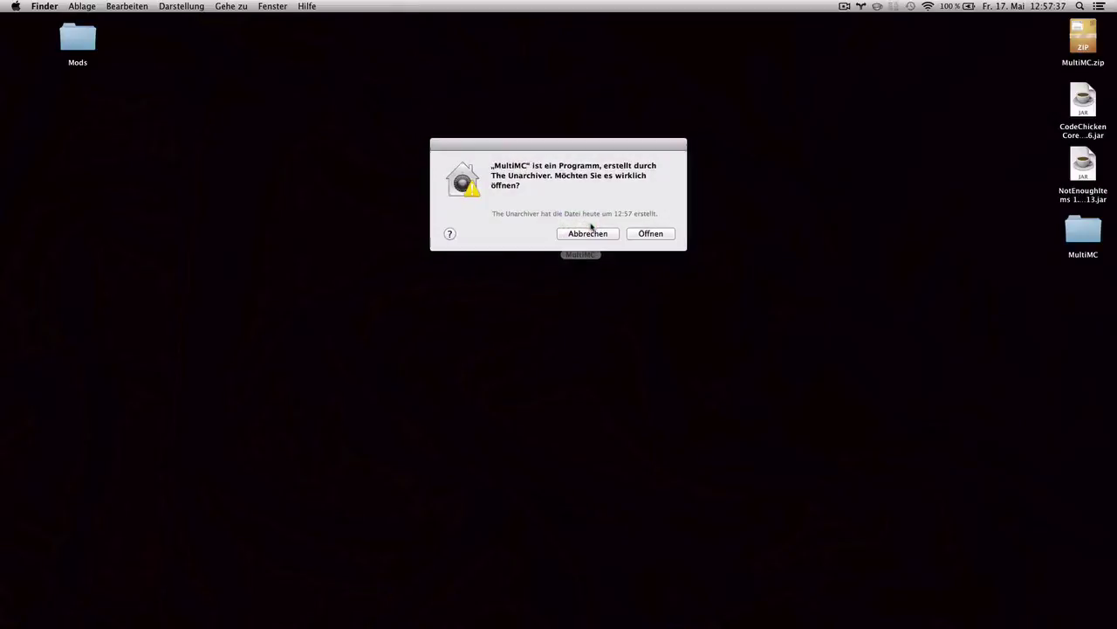
{"action": "left_click", "coordinate": [660, 238]}
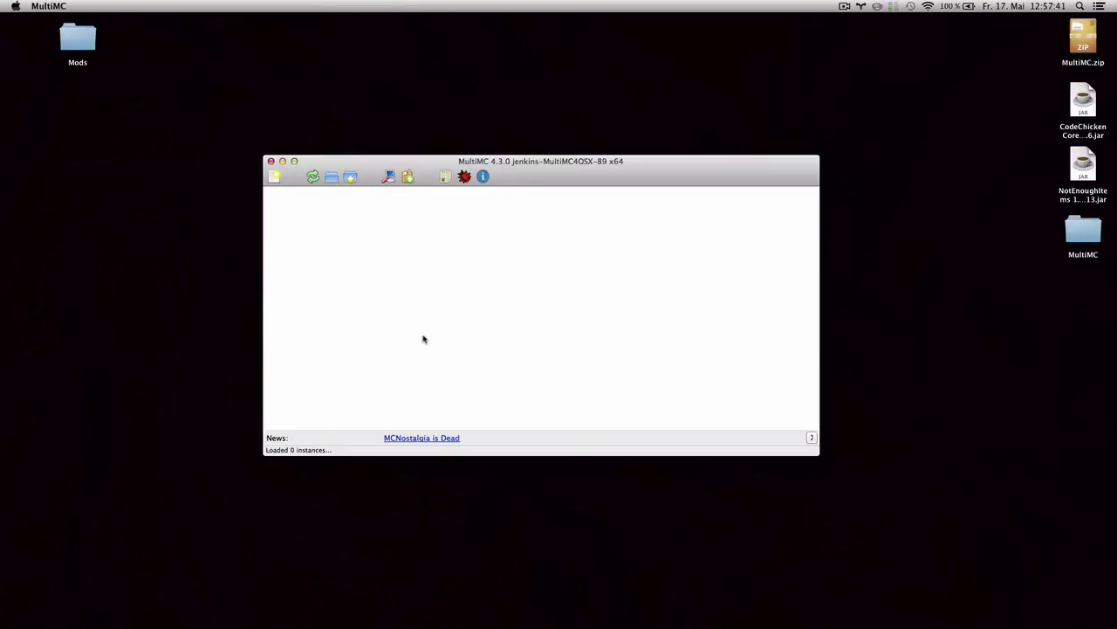
- Open the MultiMC settings and examine the Java memory allocation and JVM argument options
{"action": "left_click", "coordinate": [390, 177]}
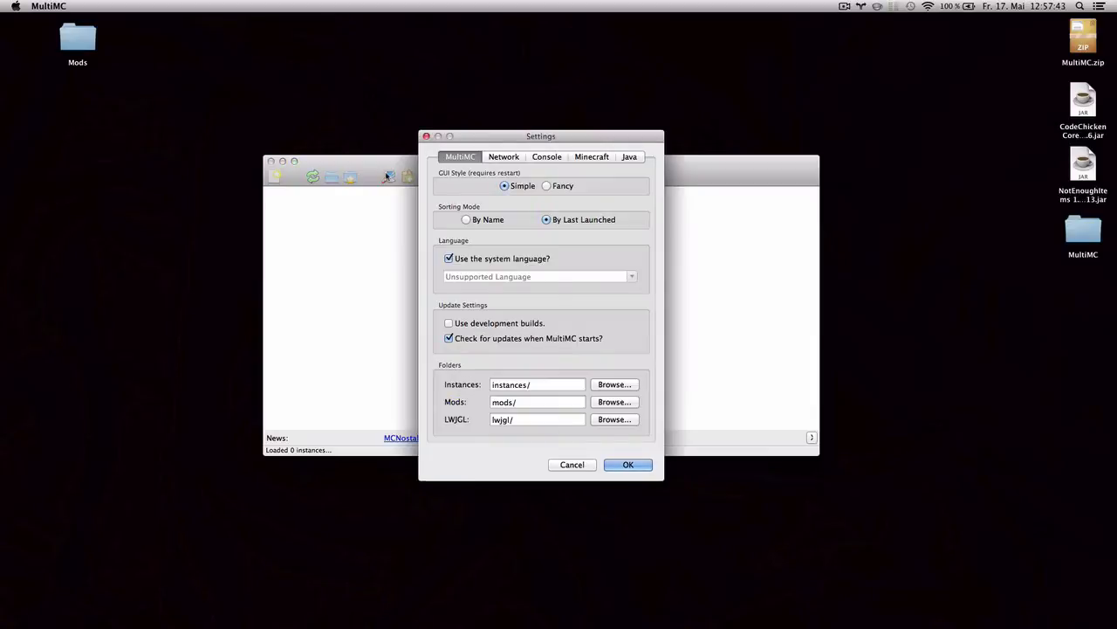
{"action": "left_click", "coordinate": [568, 464]}
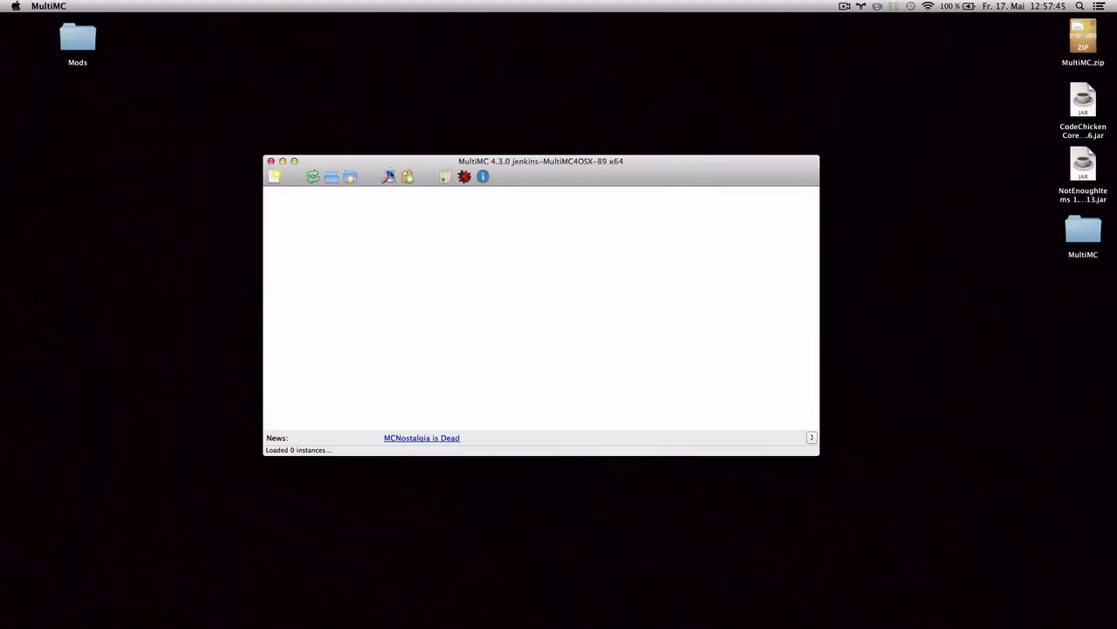
{"action": "left_click", "coordinate": [389, 177]}
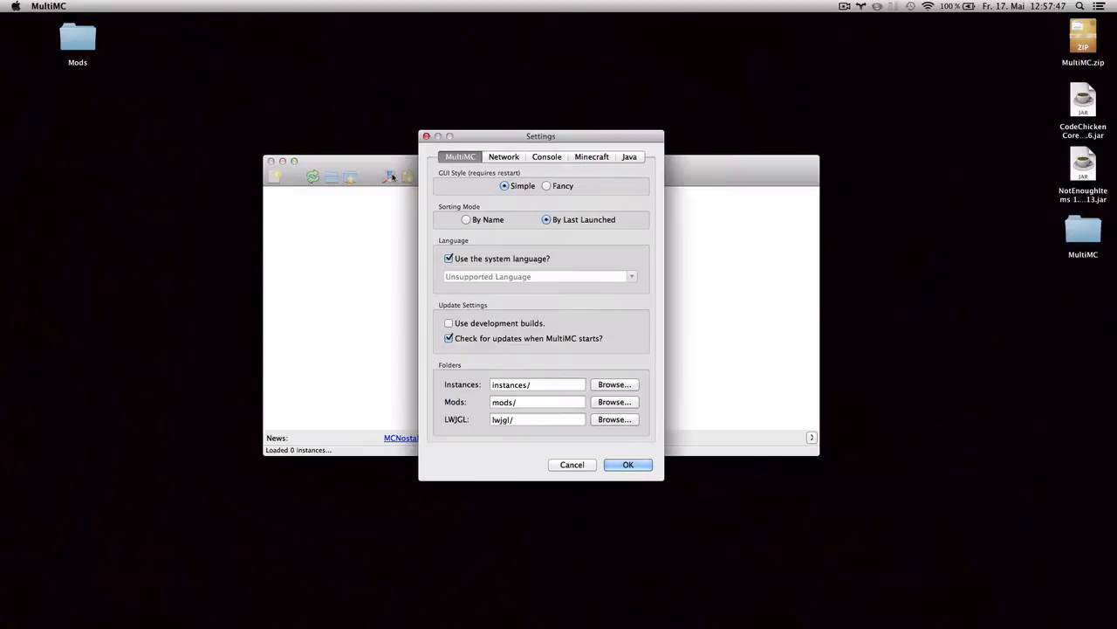
{"action": "left_click", "coordinate": [628, 157]}
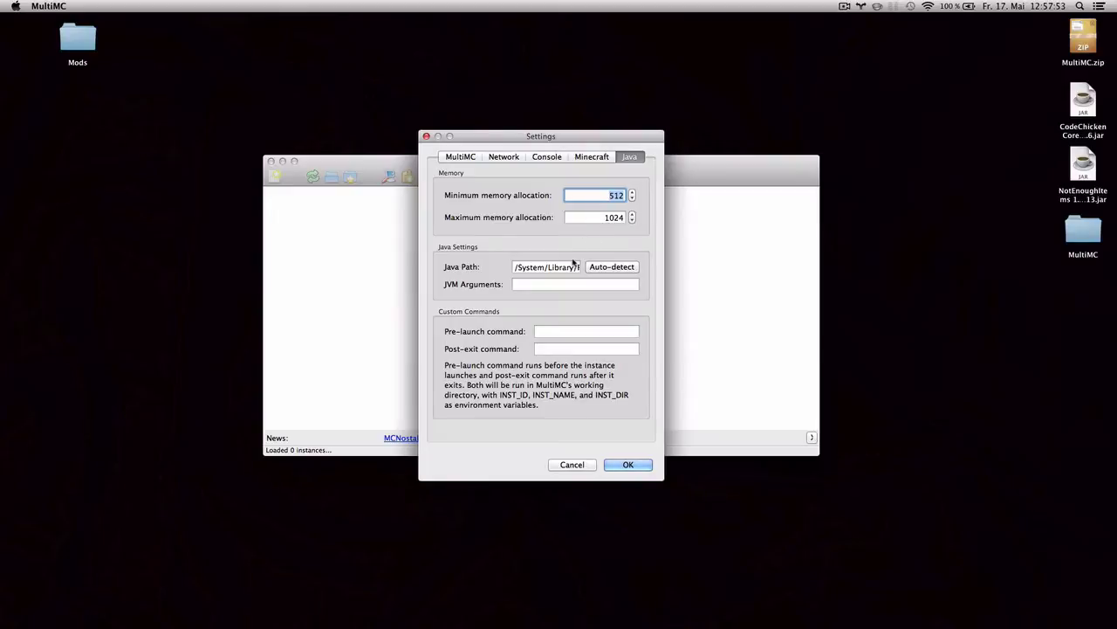
{"action": "left_click", "coordinate": [568, 284]}
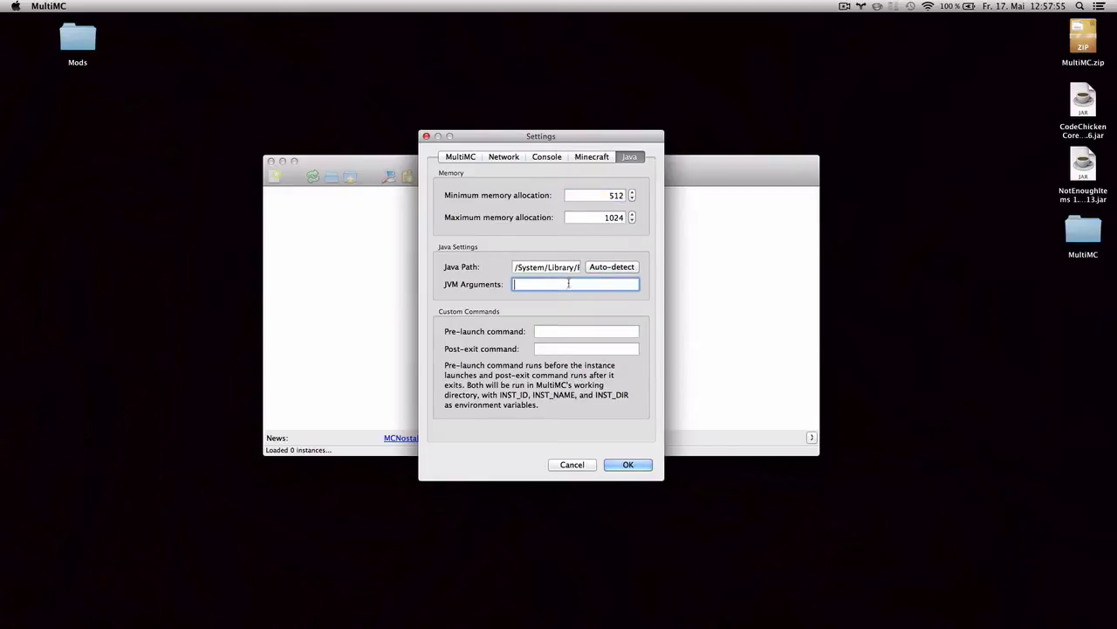
- Enable starting Minecraft maximized and logging in automatically when an instance launches, then review the remaining settings and save them
{"action": "left_click", "coordinate": [598, 156]}
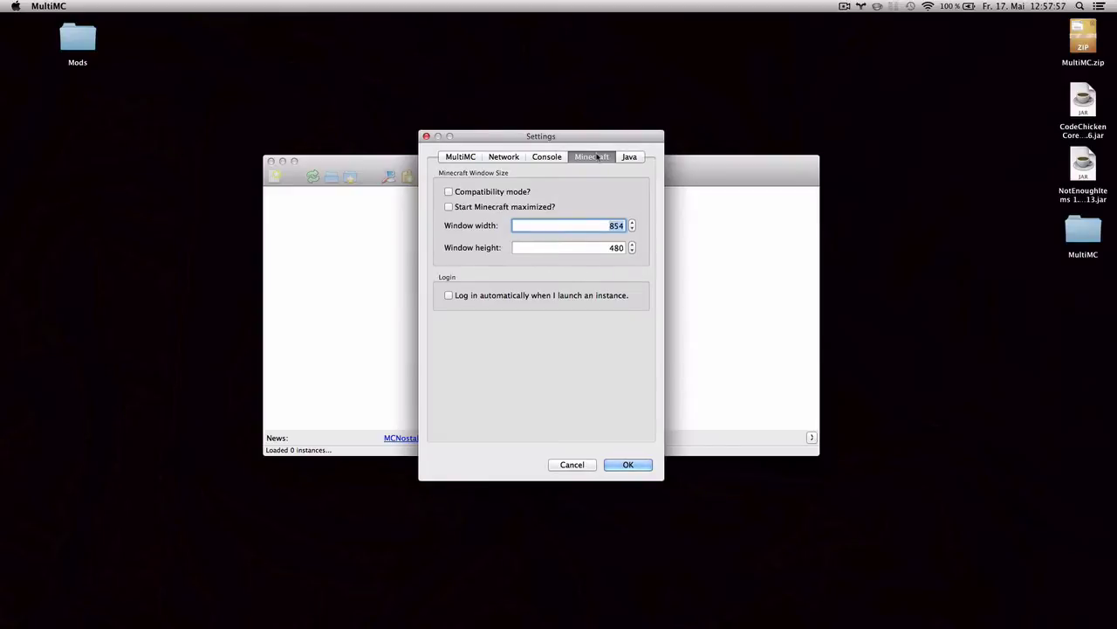
{"action": "left_click", "coordinate": [473, 207]}
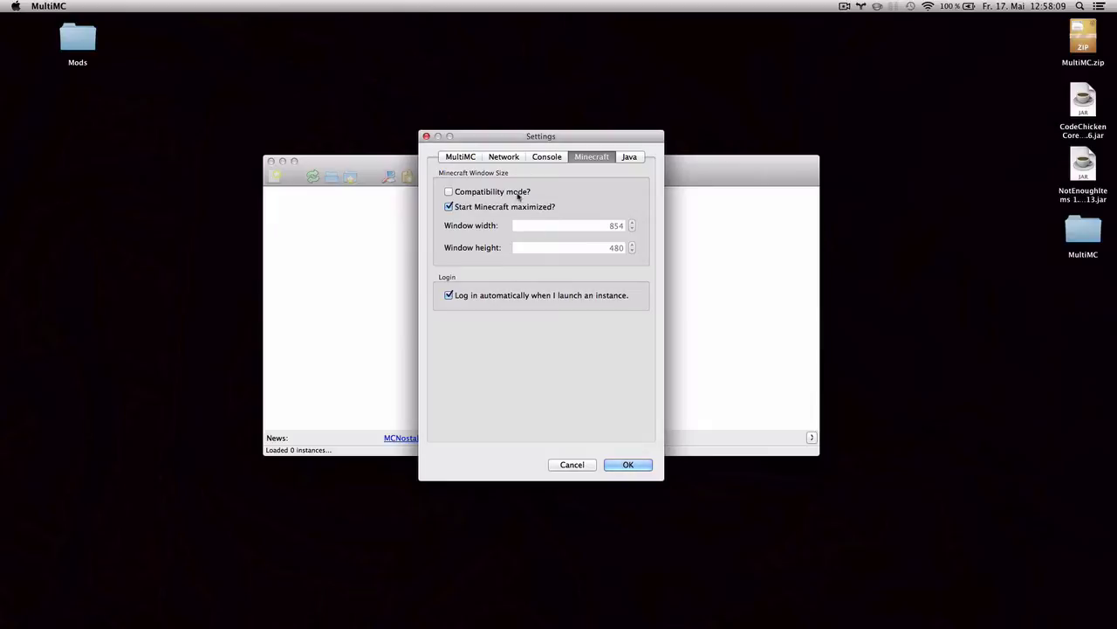
{"action": "left_click", "coordinate": [547, 156]}
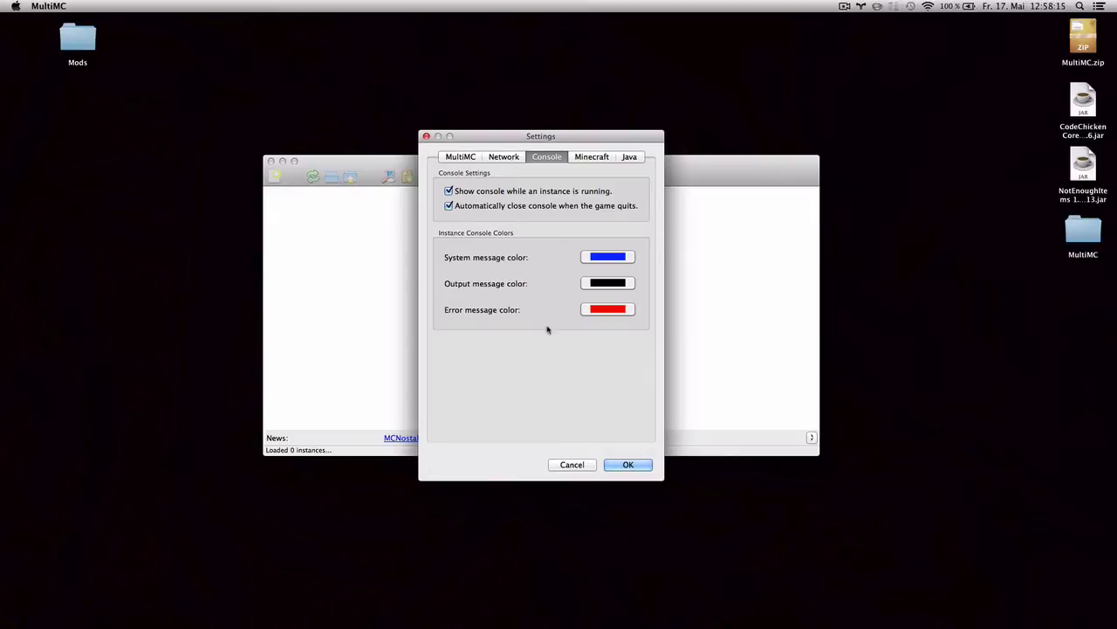
{"action": "left_click", "coordinate": [504, 158]}
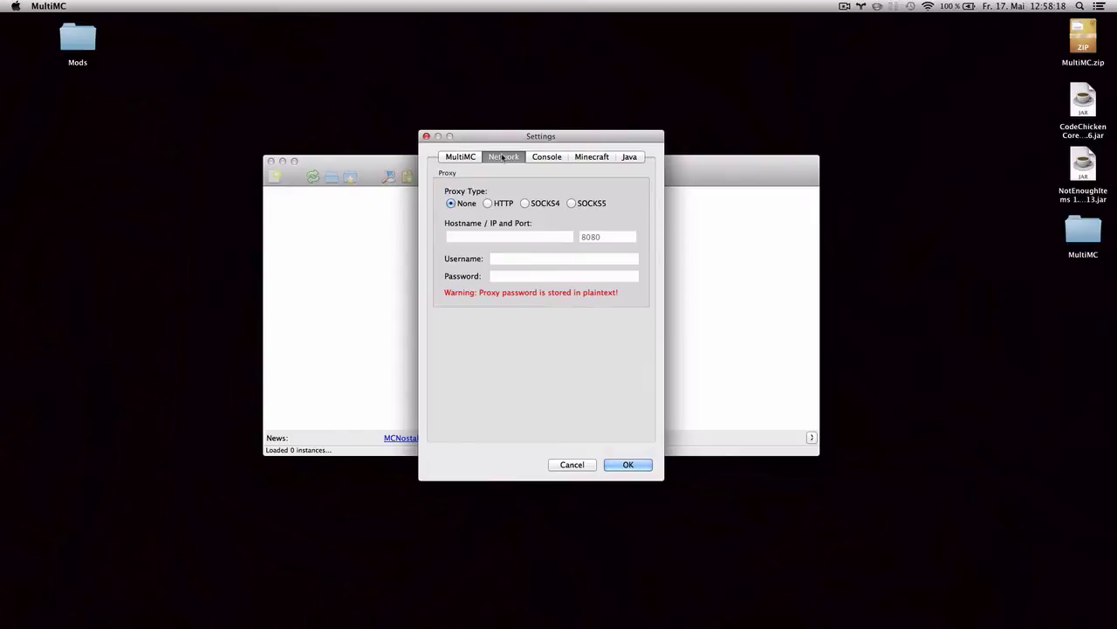
{"action": "left_click", "coordinate": [455, 157]}
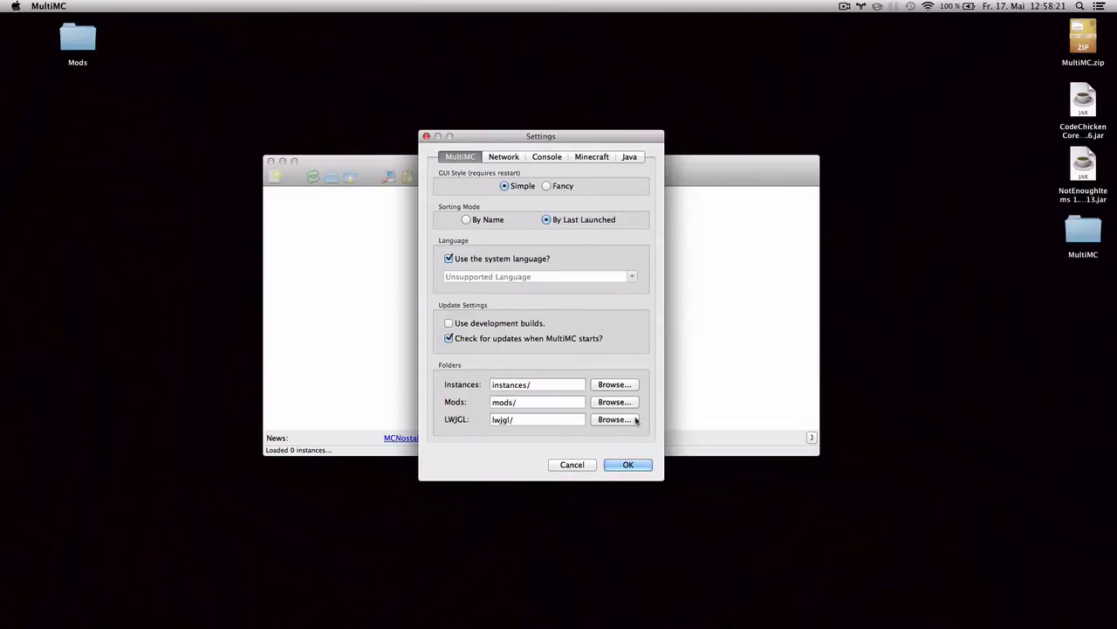
{"action": "left_click", "coordinate": [630, 465]}
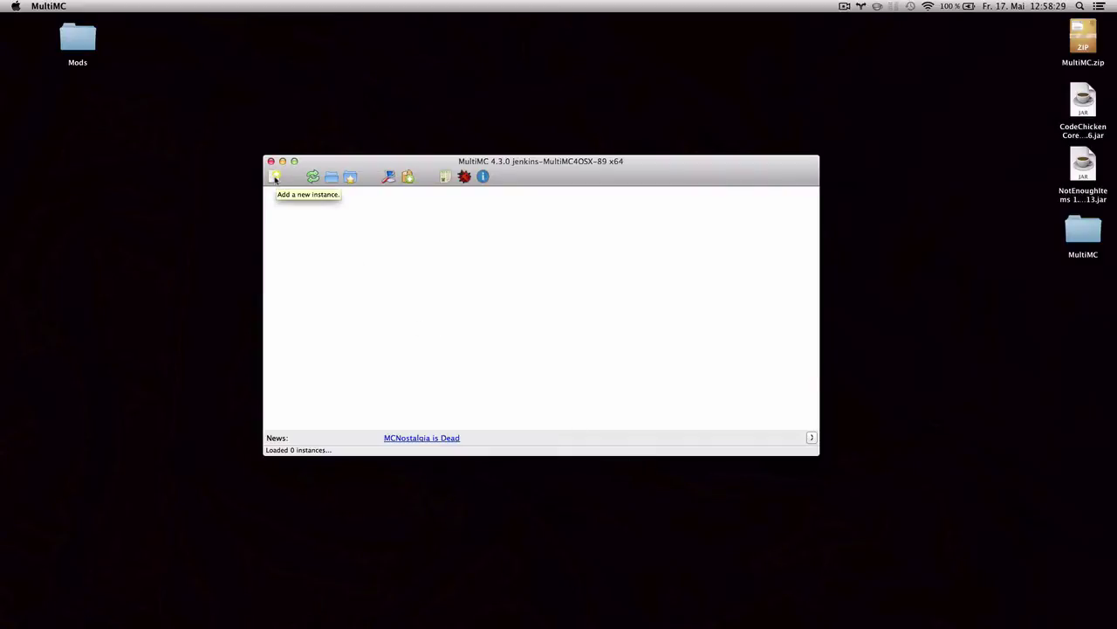
- Start a new instance and choose Minecraft version 1.5.2 from the version list
{"action": "left_click", "coordinate": [274, 178]}
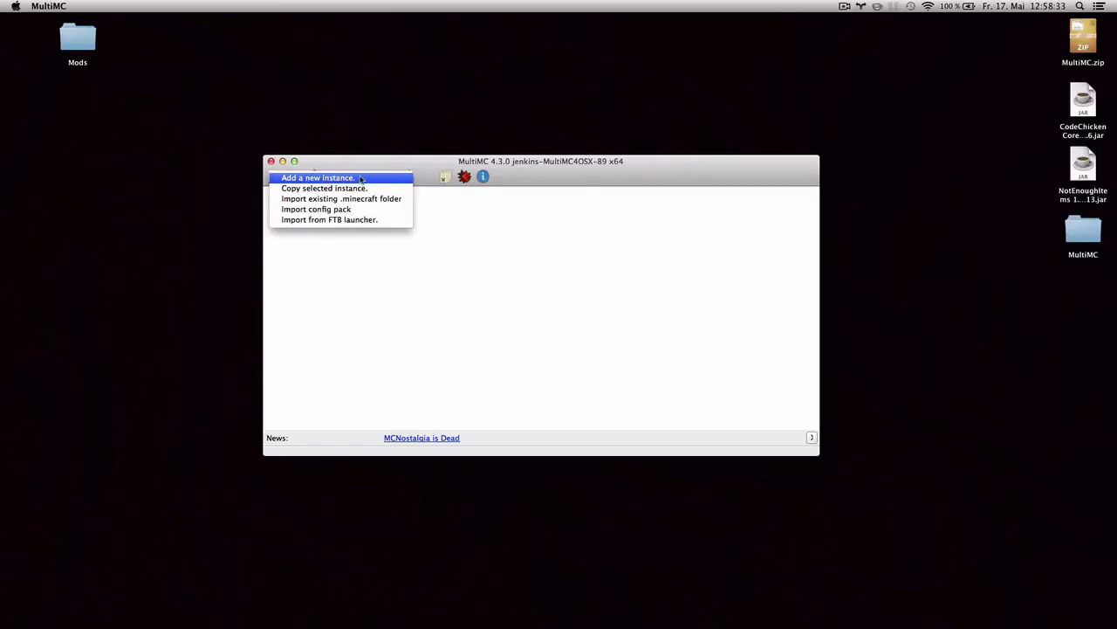
{"action": "left_click", "coordinate": [361, 178]}
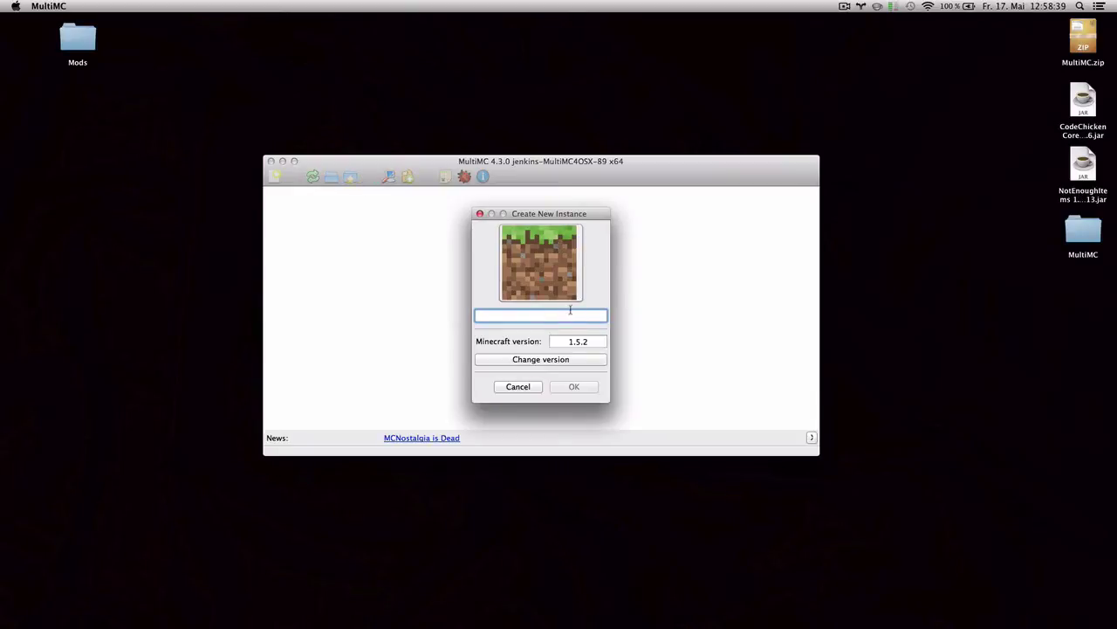
{"action": "left_click", "coordinate": [566, 359]}
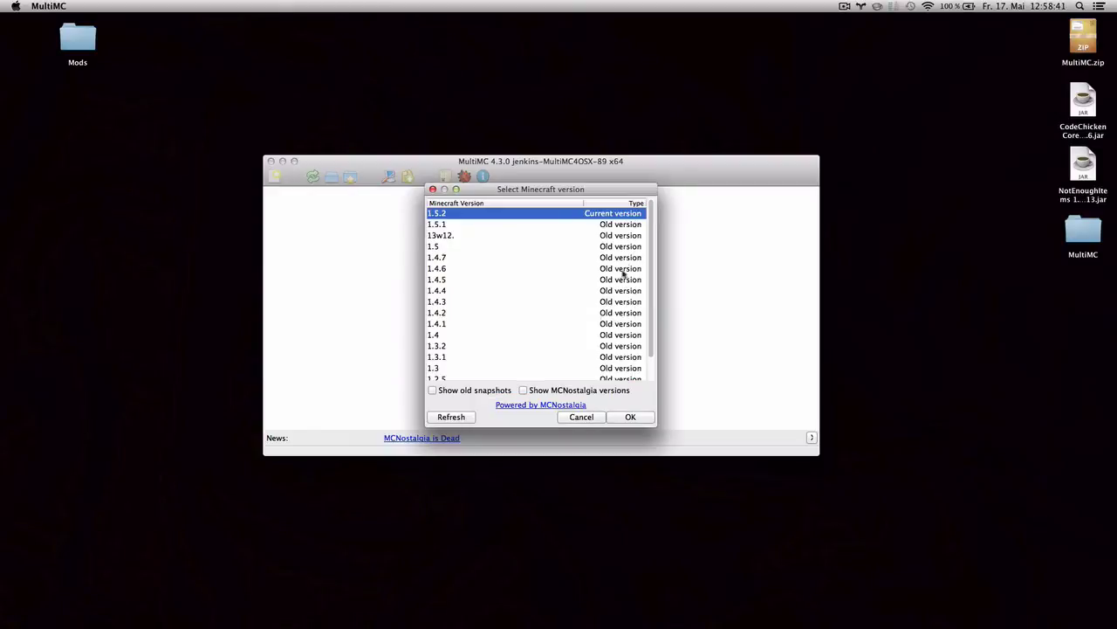
{"action": "scroll", "coordinate": [651, 270], "scroll_direction": "down", "scroll_amount": 2}
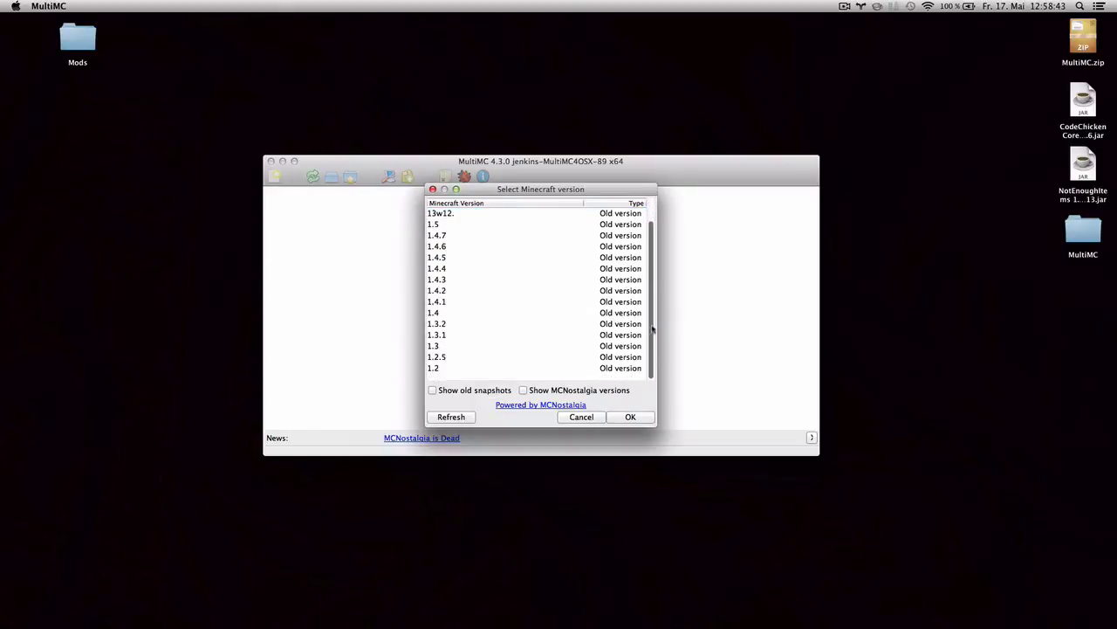
{"action": "scroll", "coordinate": [653, 314], "scroll_direction": "up", "scroll_amount": 2}
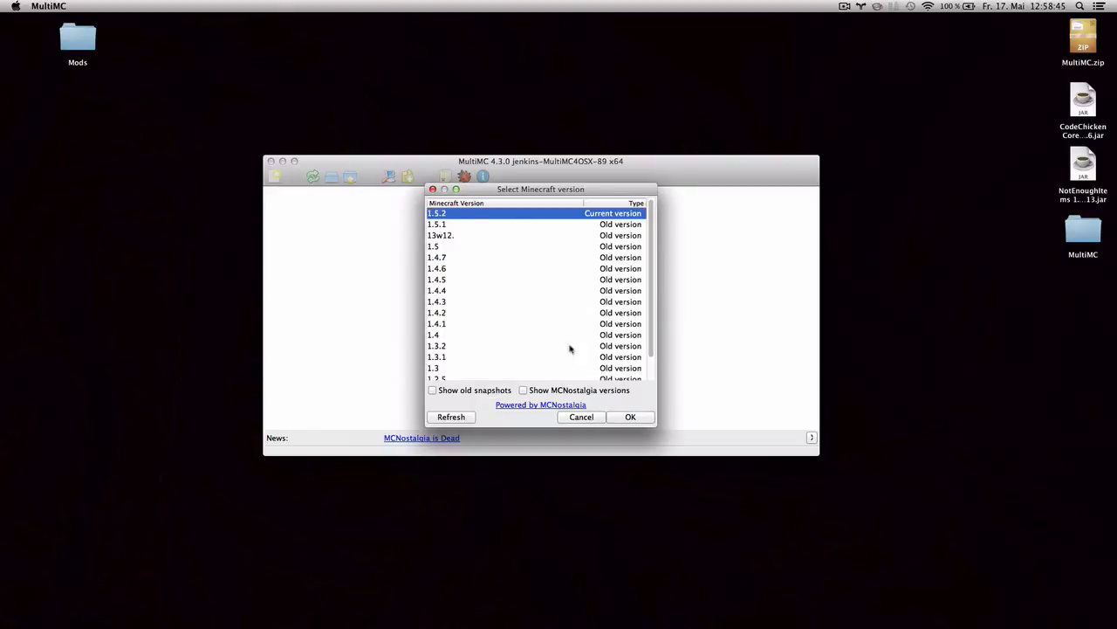
{"action": "left_click", "coordinate": [637, 421]}
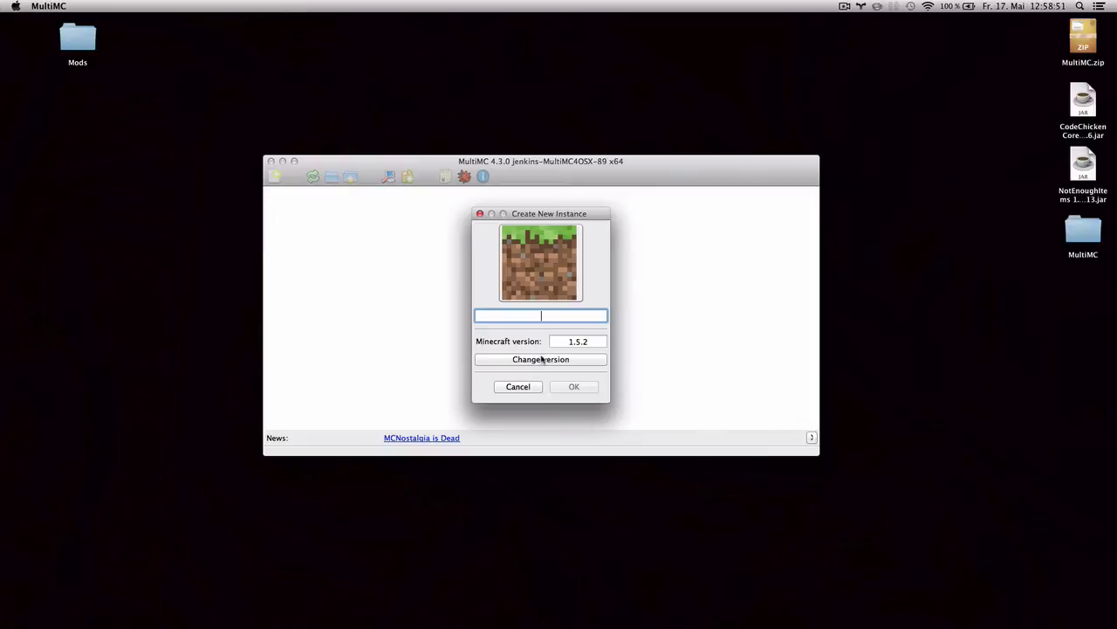
- Name the new instance Custom Modpack
{"action": "type", "text": "Building"}
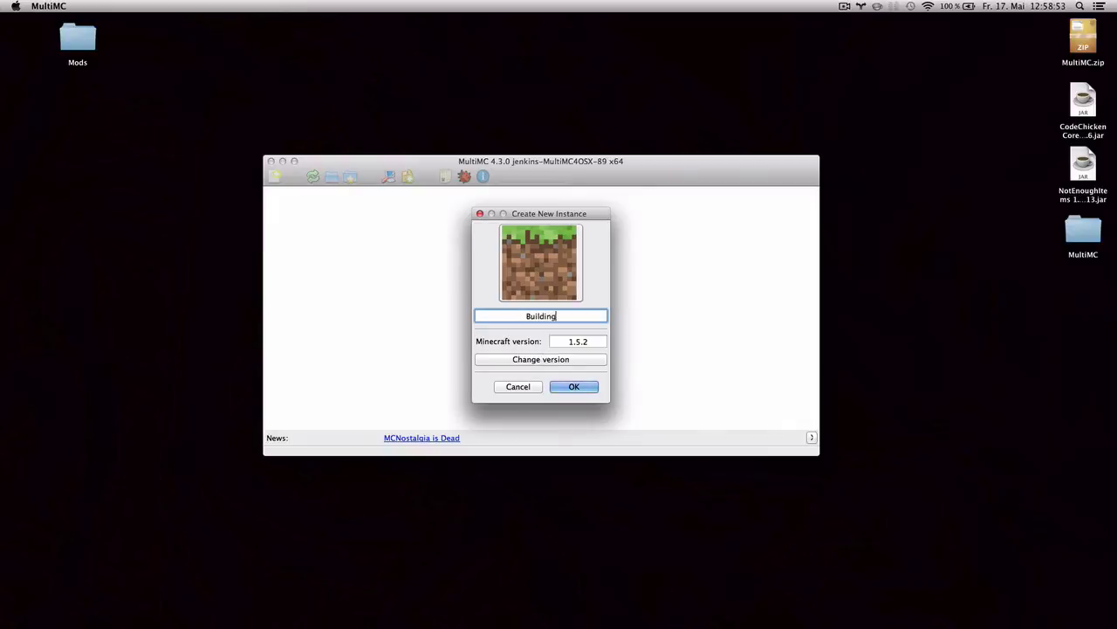
{"action": "type", "text": " a Custom Modpack"}
{"action": "key", "text": "super+Left"}
{"action": "key", "text": "alt+shift+Right"}
{"action": "key", "text": "alt+shift+Right"}
{"action": "key", "text": "BackSpace"}
- Give the new instance the FTB glow icon and create it
{"action": "left_click", "coordinate": [540, 254]}
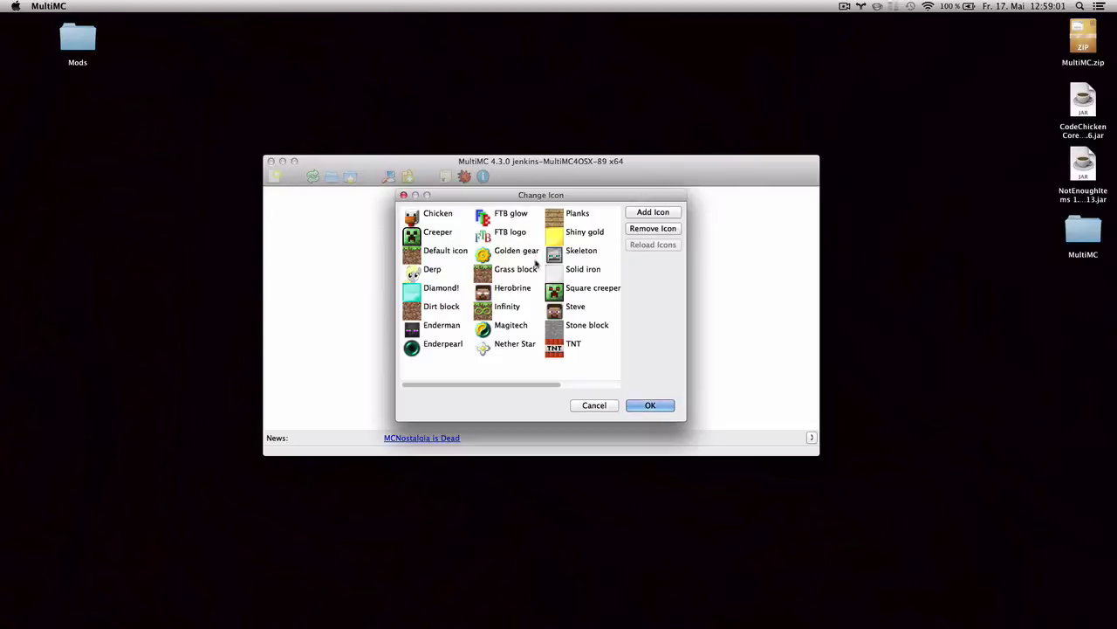
{"action": "left_click_drag", "start_coordinate": [531, 386], "coordinate": [572, 386]}
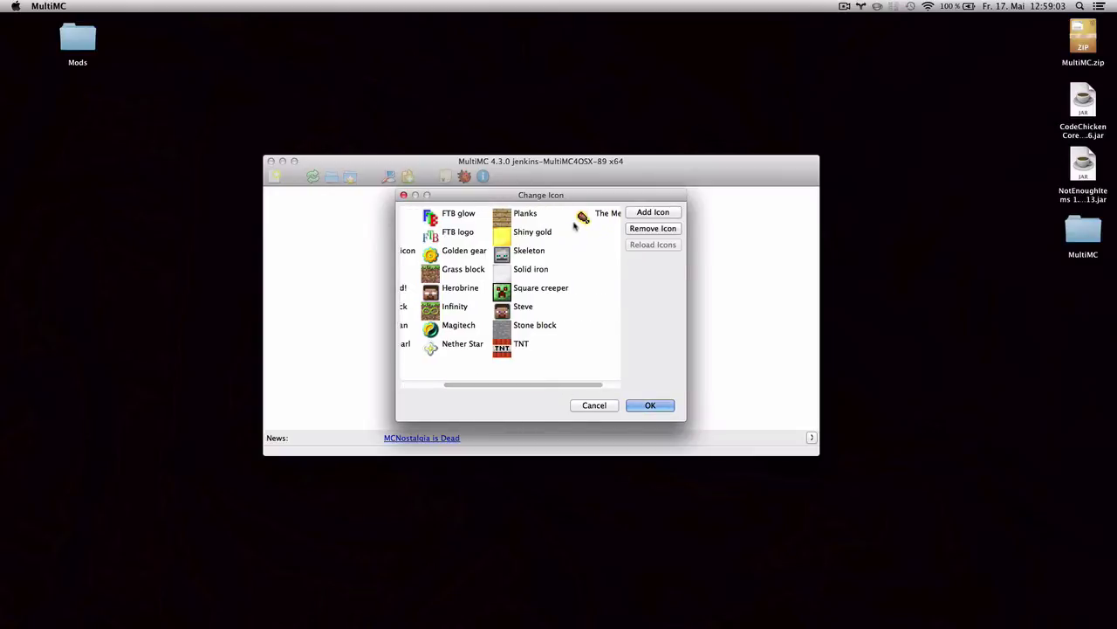
{"action": "left_click", "coordinate": [450, 216]}
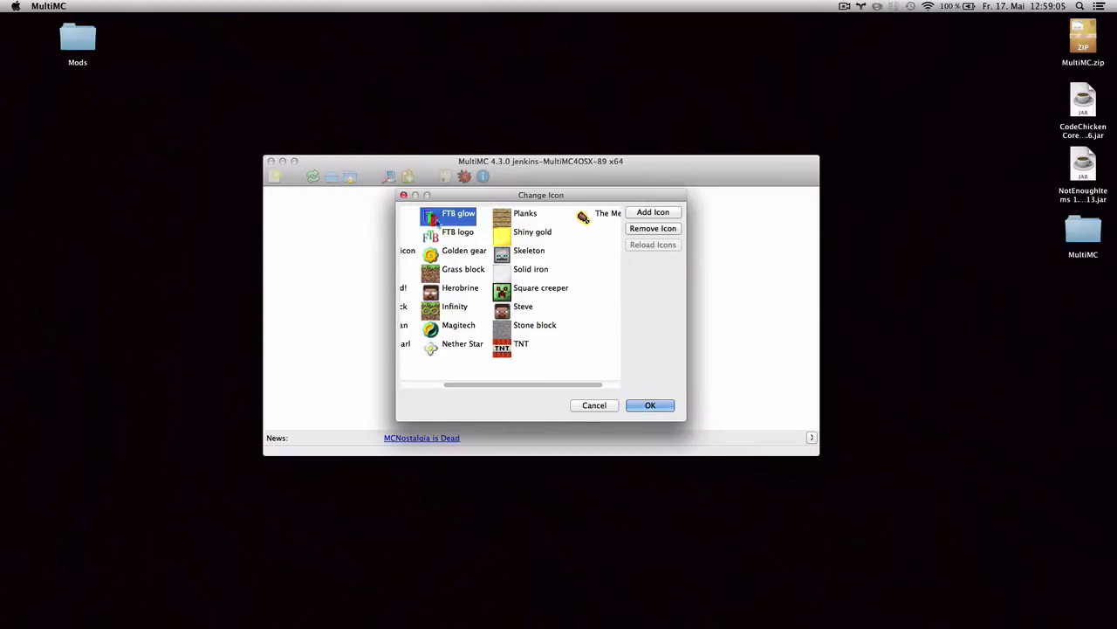
{"action": "left_click", "coordinate": [650, 405]}
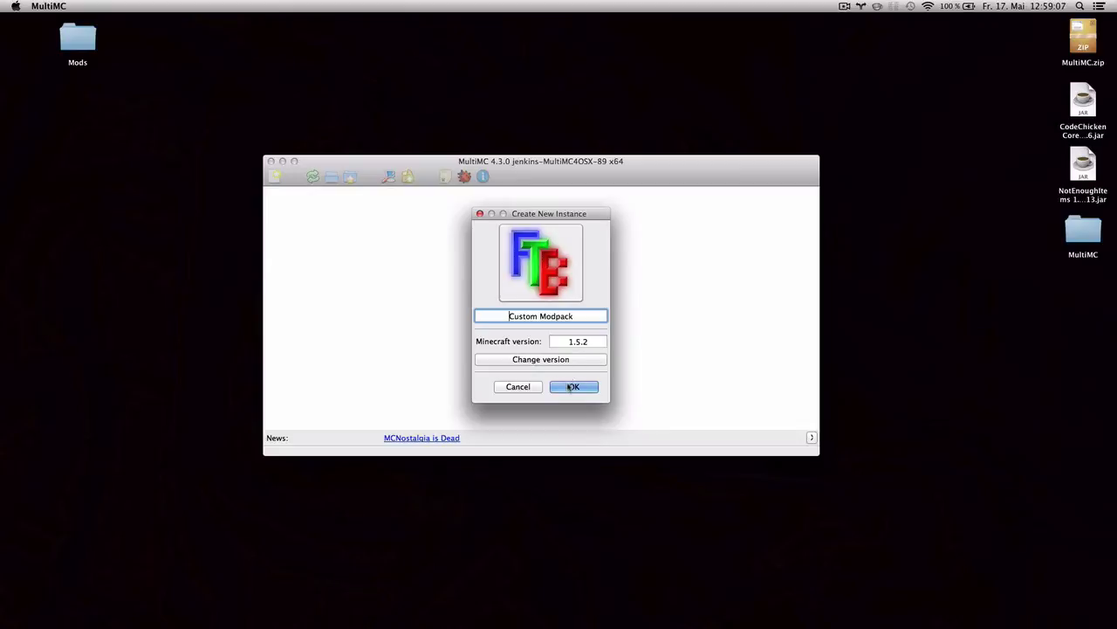
{"action": "left_click", "coordinate": [572, 387]}
- Launch the Custom Modpack instance and enter the account username and password in the login dialog
{"action": "left_click", "coordinate": [295, 241]}
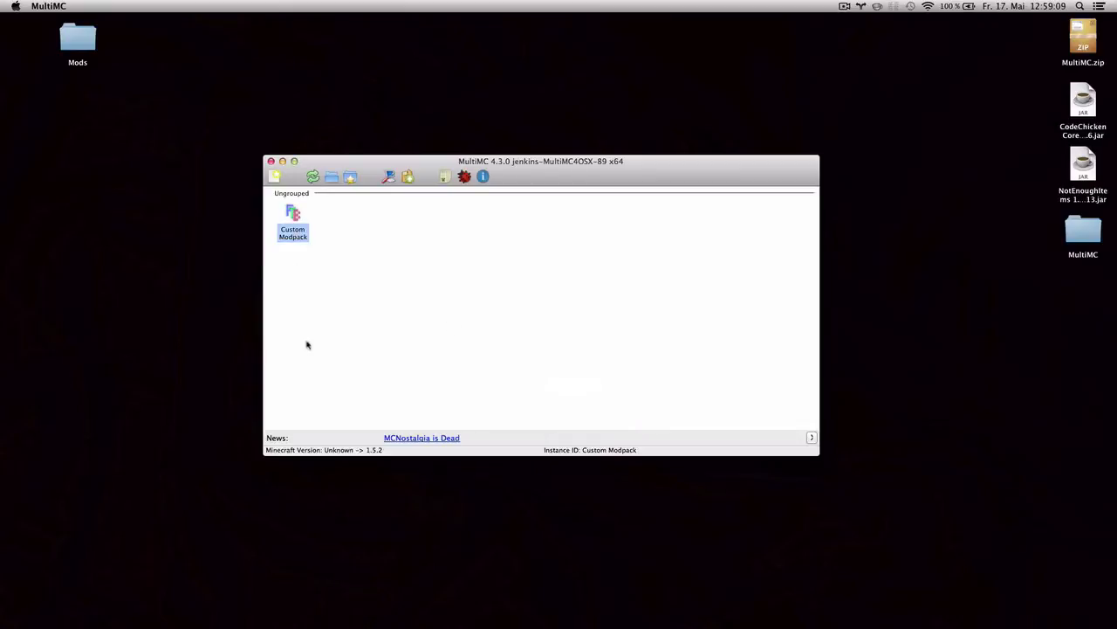
{"action": "double_click", "coordinate": [291, 221]}
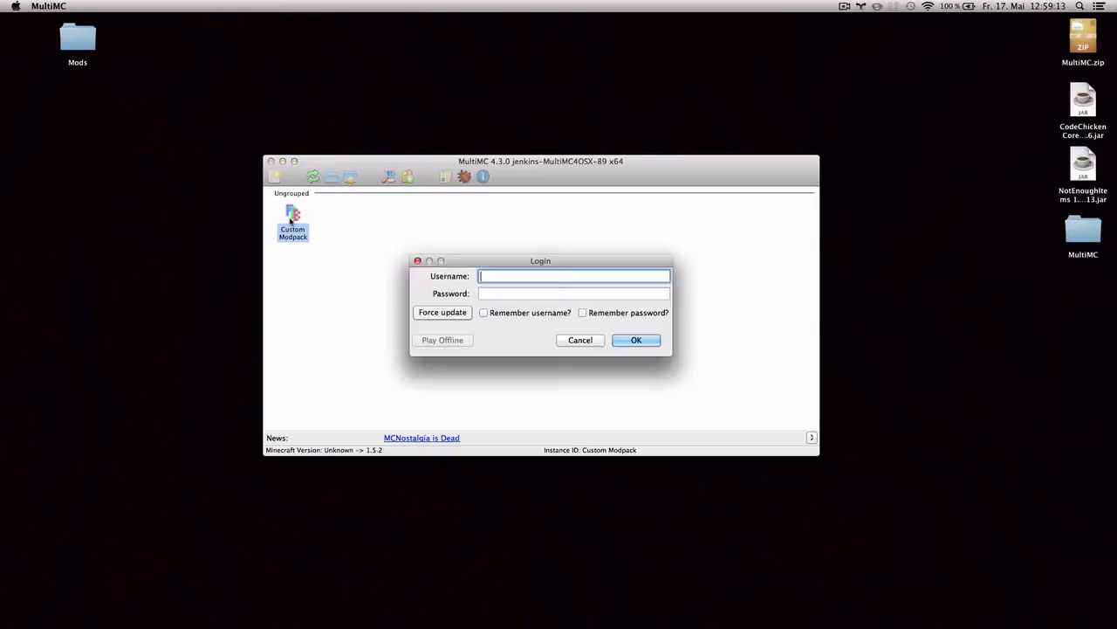
{"action": "type", "text": "edoreld"}
{"action": "key", "text": "Tab"}
{"action": "type", "text": "••••••••••"}
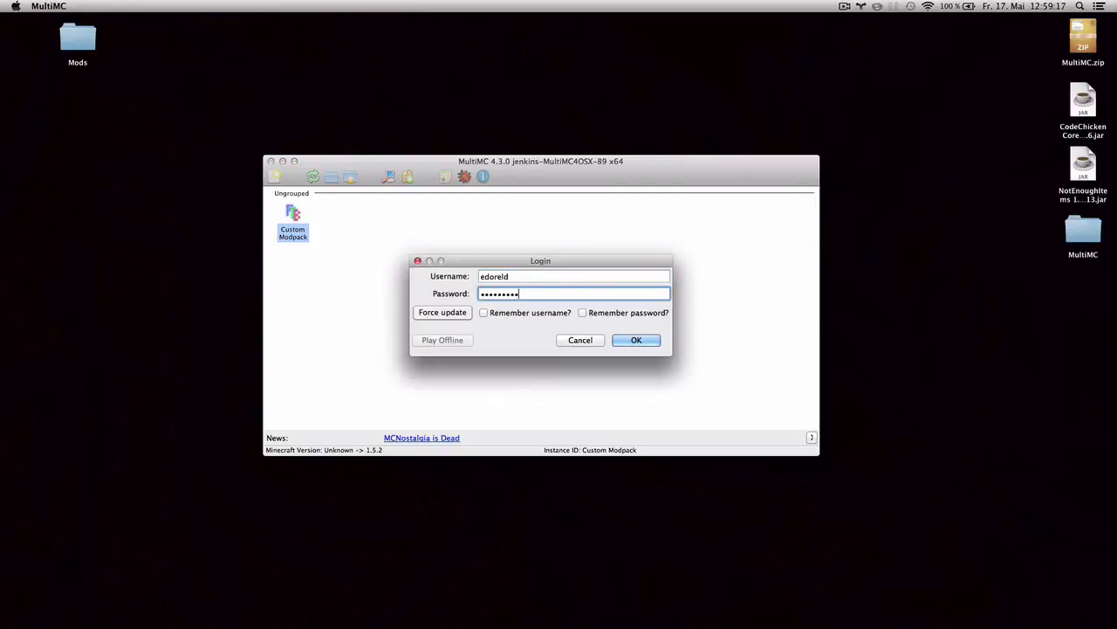
{"action": "type", "text": "••"}
{"action": "key", "text": "BackSpace"}
{"action": "key", "text": "BackSpace"}
{"action": "key", "text": "BackSpace"}
{"action": "key", "text": "BackSpace"}
{"action": "key", "text": "BackSpace"}
{"action": "key", "text": "BackSpace"}
{"action": "key", "text": "BackSpace"}
{"action": "key", "text": "BackSpace"}
{"action": "key", "text": "BackSpace"}
{"action": "key", "text": "BackSpace"}
{"action": "key", "text": "BackSpace"}
{"action": "key", "text": "BackSpace"}
{"action": "type", "text": "•••••••••••••••••••••"}
- Have the login remember both username and password, and log in to start the game
{"action": "left_click", "coordinate": [543, 315]}
{"action": "left_click", "coordinate": [604, 315]}
{"action": "left_click", "coordinate": [636, 342]}
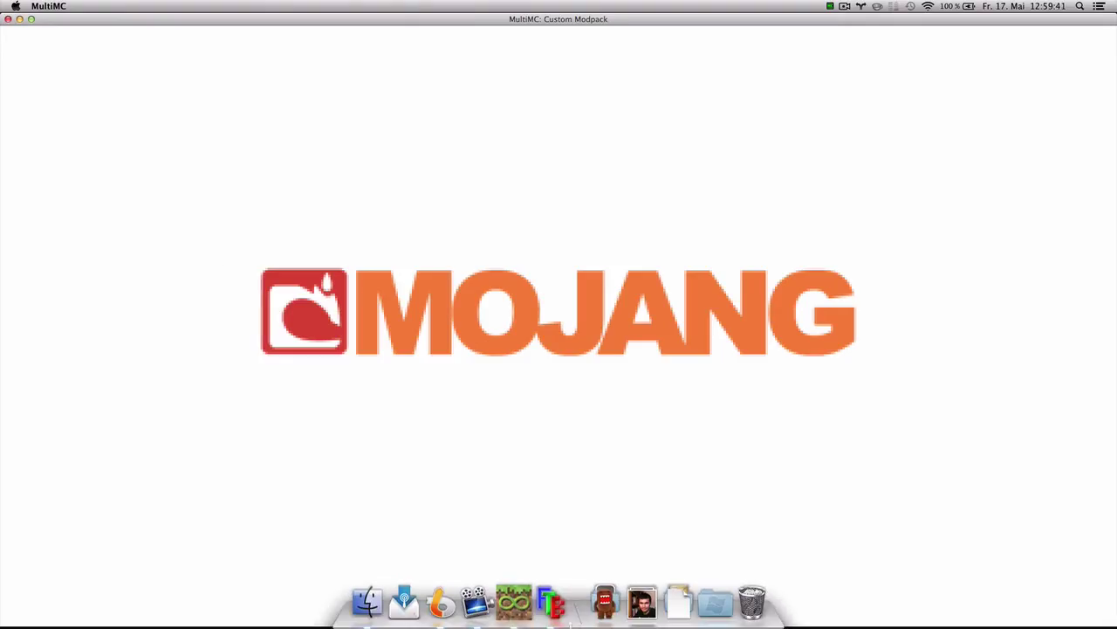
- Check the MultiMC console while Minecraft loads, return to the game's title screen and quit the game
{"action": "left_click", "coordinate": [514, 611]}
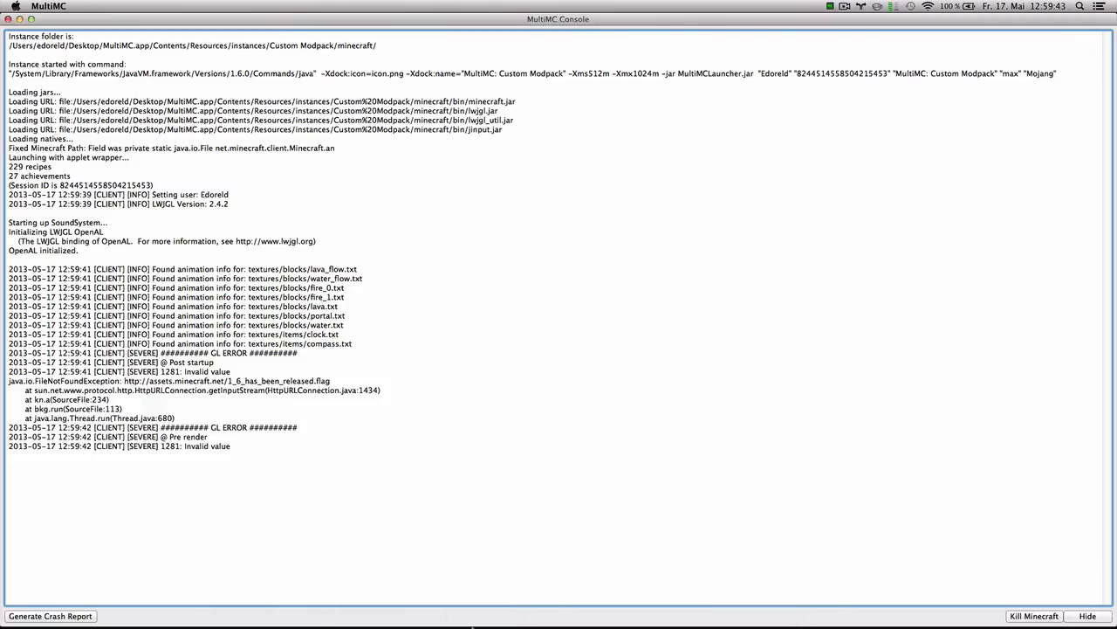
{"action": "mouse_move", "coordinate": [471, 626]}
{"action": "left_click", "coordinate": [534, 607]}
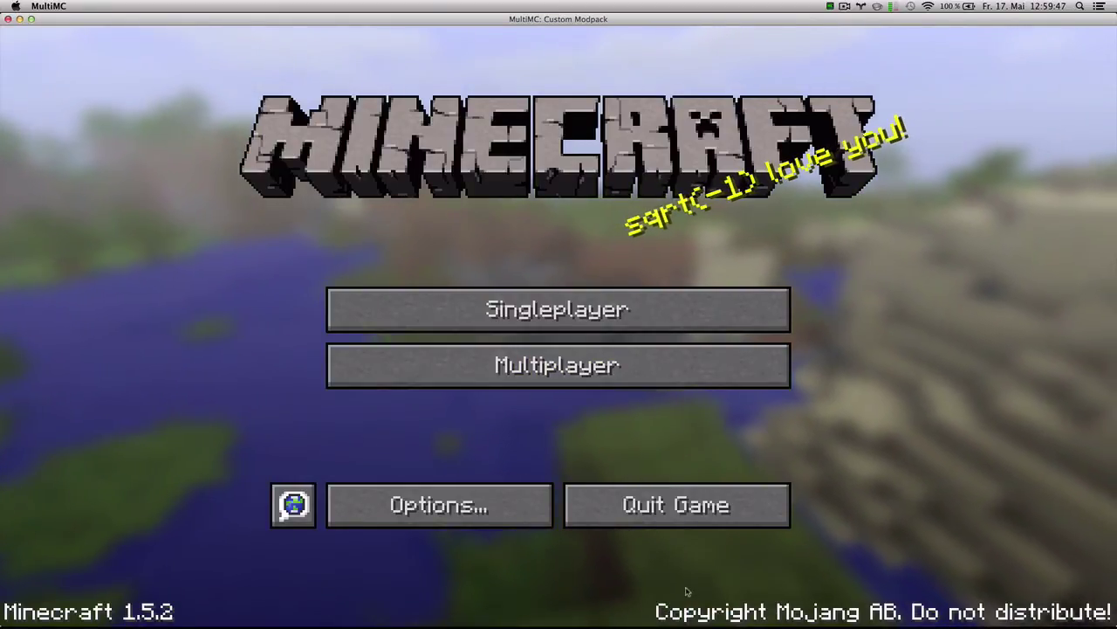
{"action": "left_click", "coordinate": [676, 504]}
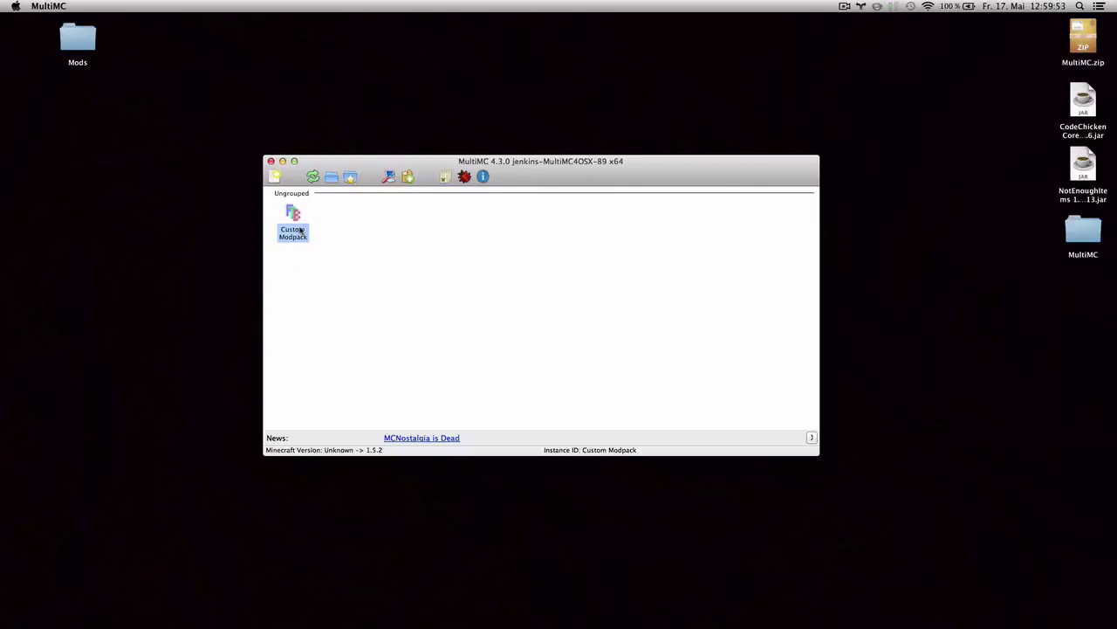
- Open the mod editor for the Custom Modpack instance and locate the CodeChickenCore and NotEnoughItems jars on the desktop
{"action": "right_click", "coordinate": [300, 230]}
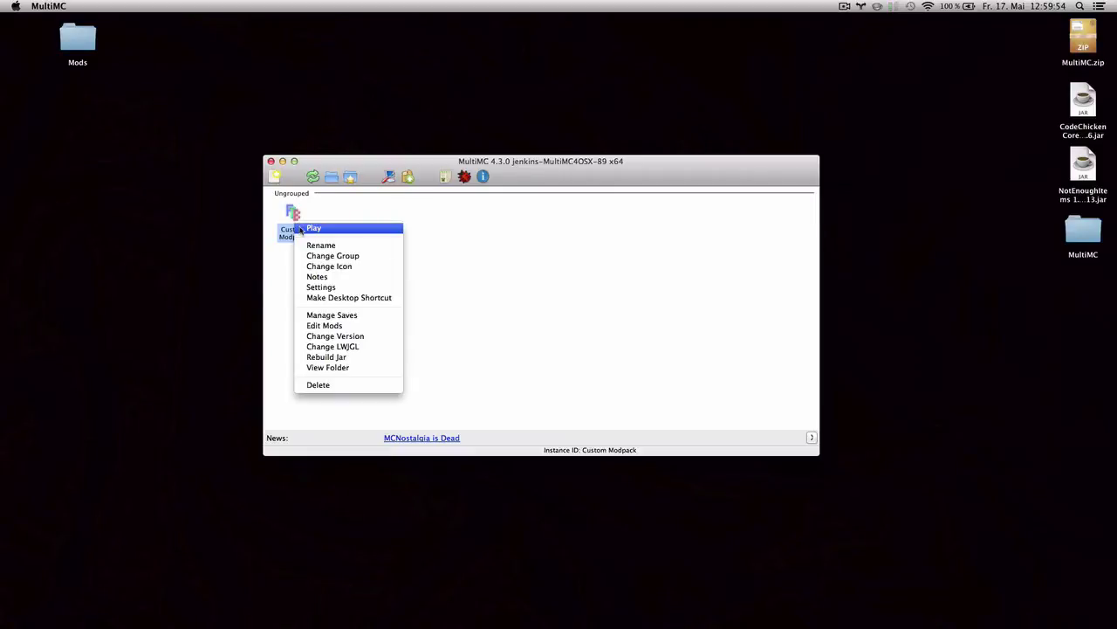
{"action": "left_click", "coordinate": [346, 327]}
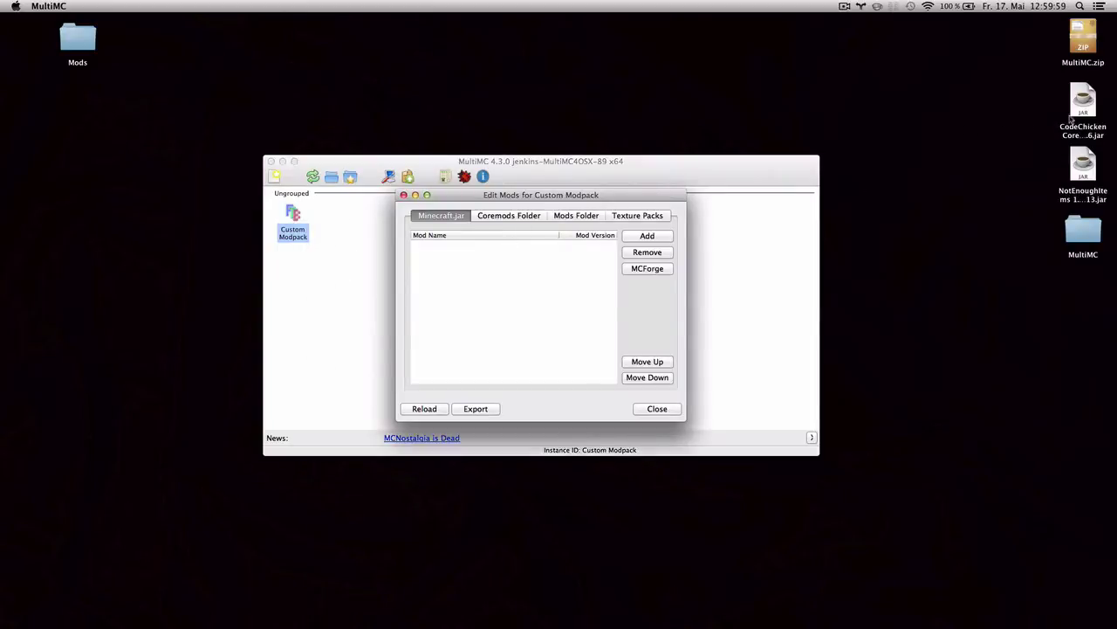
{"action": "left_click", "coordinate": [1082, 111]}
{"action": "left_click", "coordinate": [1093, 179]}
{"action": "left_click", "coordinate": [1084, 112]}
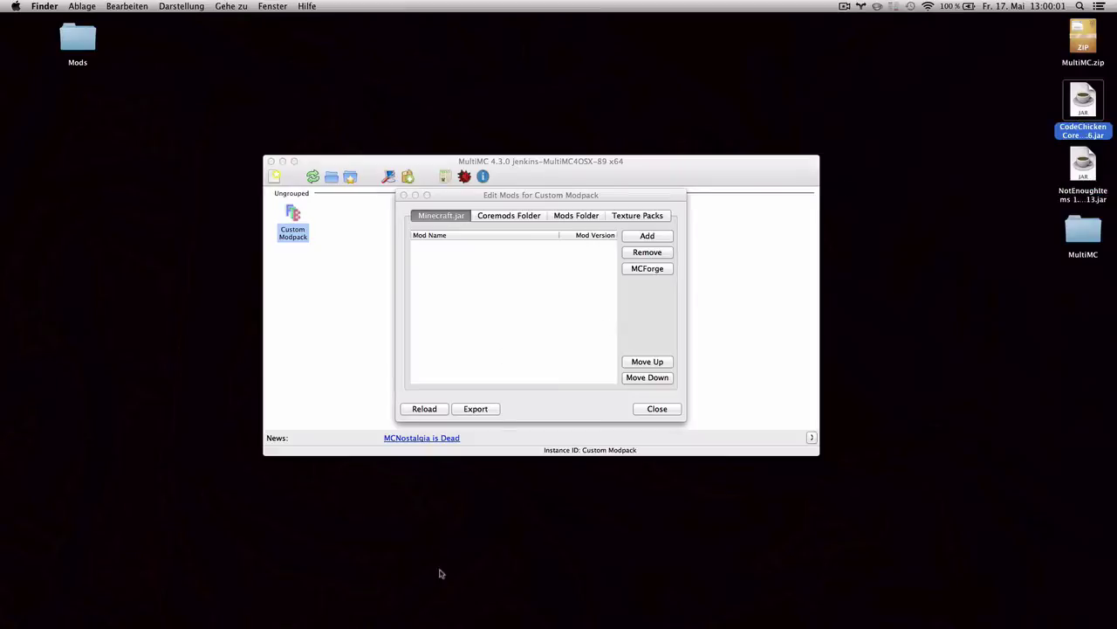
- Switch to Google Chrome, search for notenoughitems and open the Not Enough Items topic on the Minecraft Forum
{"action": "mouse_move", "coordinate": [421, 622]}
{"action": "key", "text": "super+space"}
{"action": "type", "text": "chro"}
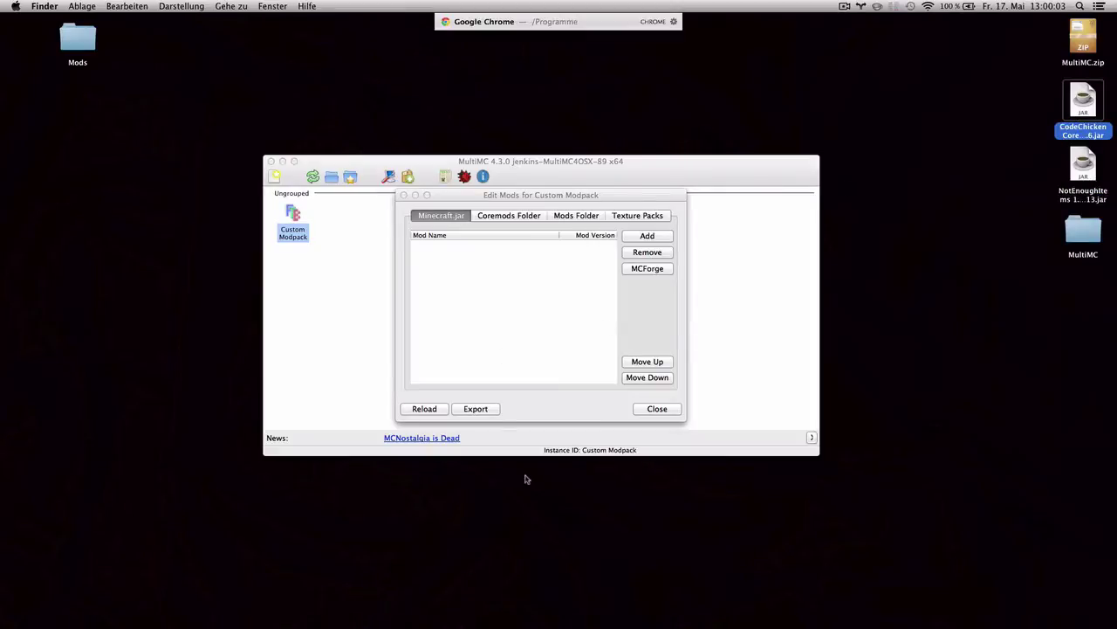
{"action": "type", "text": "g"}
{"action": "key", "text": "space"}
{"action": "type", "text": "notenoughitems"}
{"action": "key", "text": "Return"}
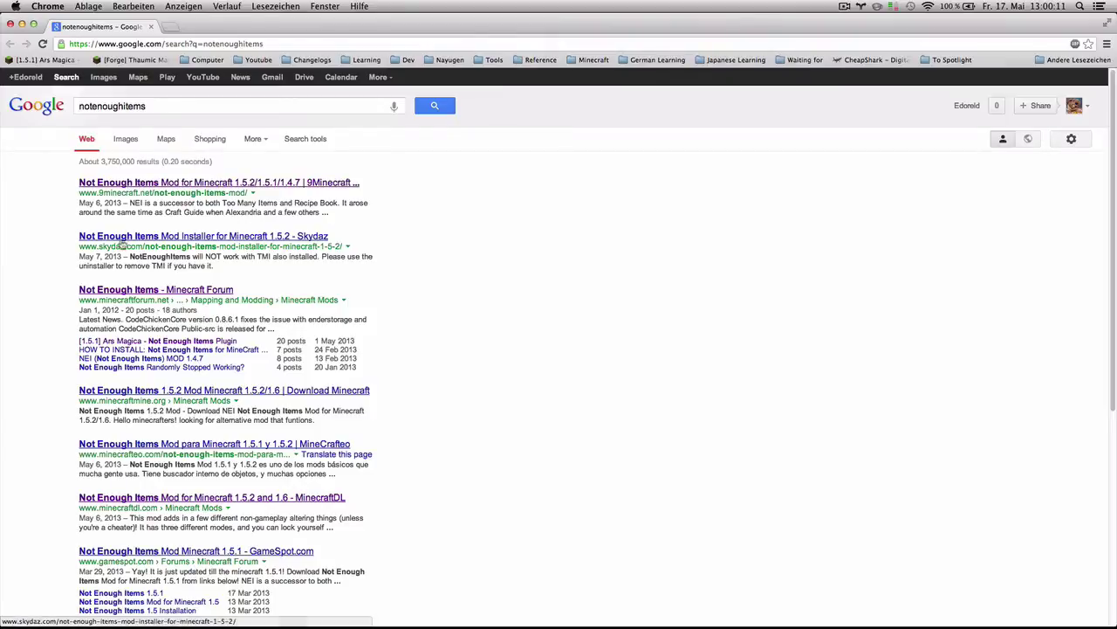
{"action": "left_click", "coordinate": [118, 291]}
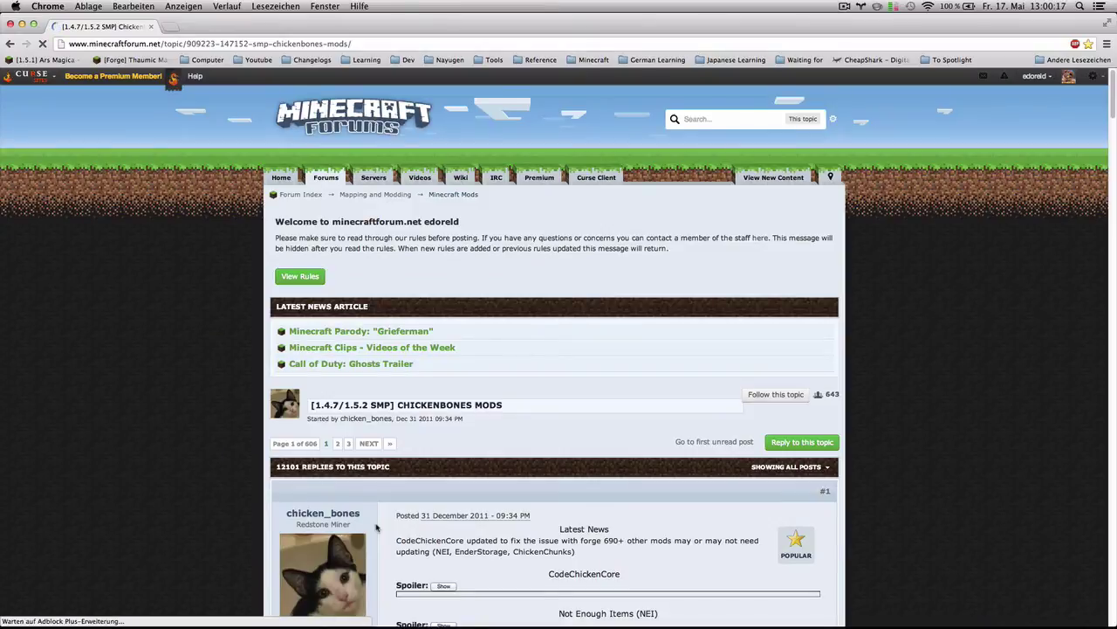
- Expand the CodeChickenCore section of the first post and highlight the line stating which folder the mod goes in
{"action": "scroll", "coordinate": [376, 527], "scroll_direction": "down", "scroll_amount": 5}
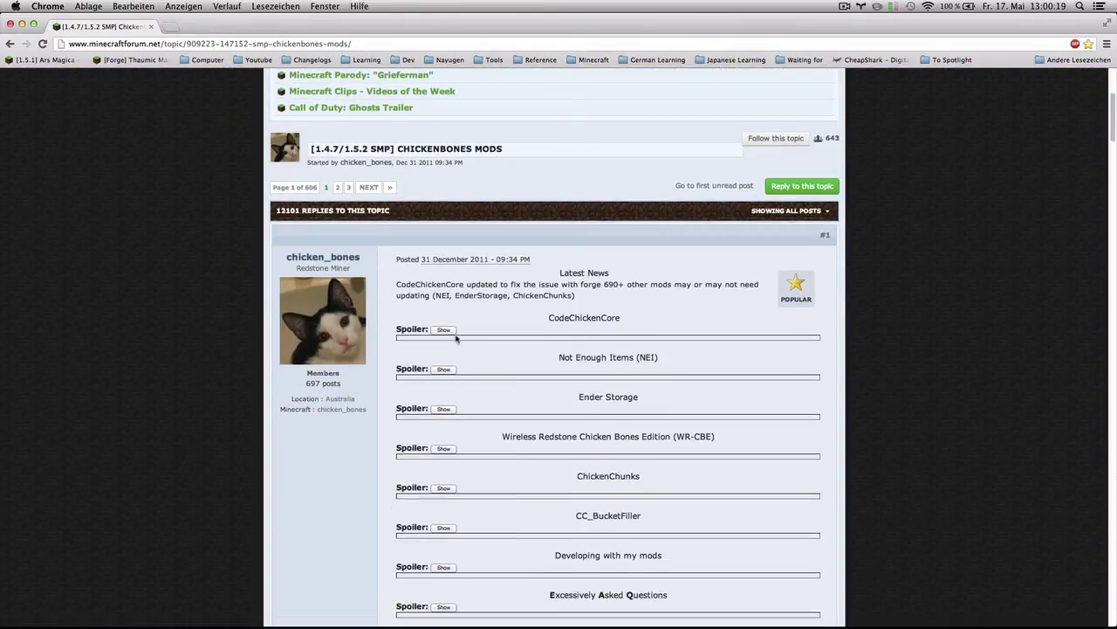
{"action": "scroll", "coordinate": [450, 335], "scroll_direction": "down", "scroll_amount": 1}
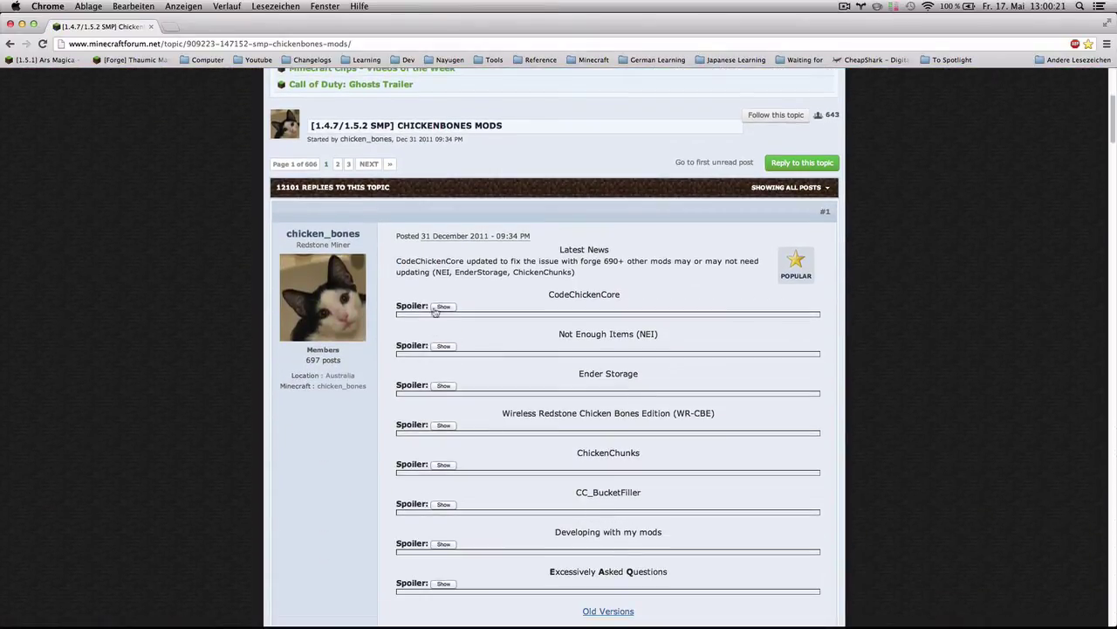
{"action": "left_click", "coordinate": [440, 307]}
{"action": "scroll", "coordinate": [410, 469], "scroll_direction": "down", "scroll_amount": 2}
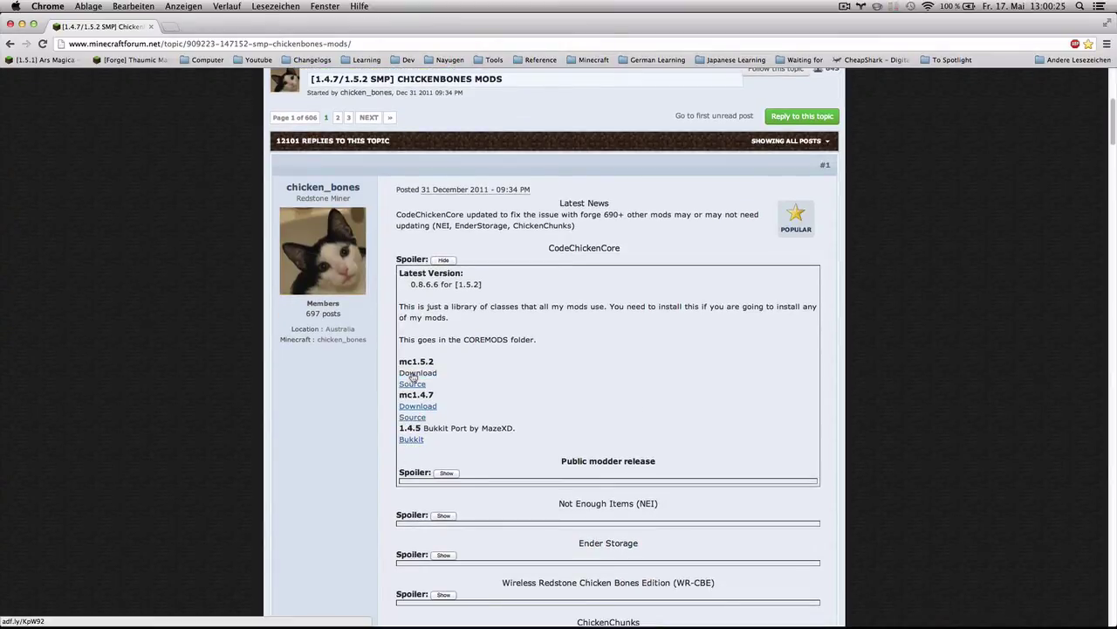
{"action": "left_click_drag", "start_coordinate": [399, 342], "coordinate": [546, 340]}
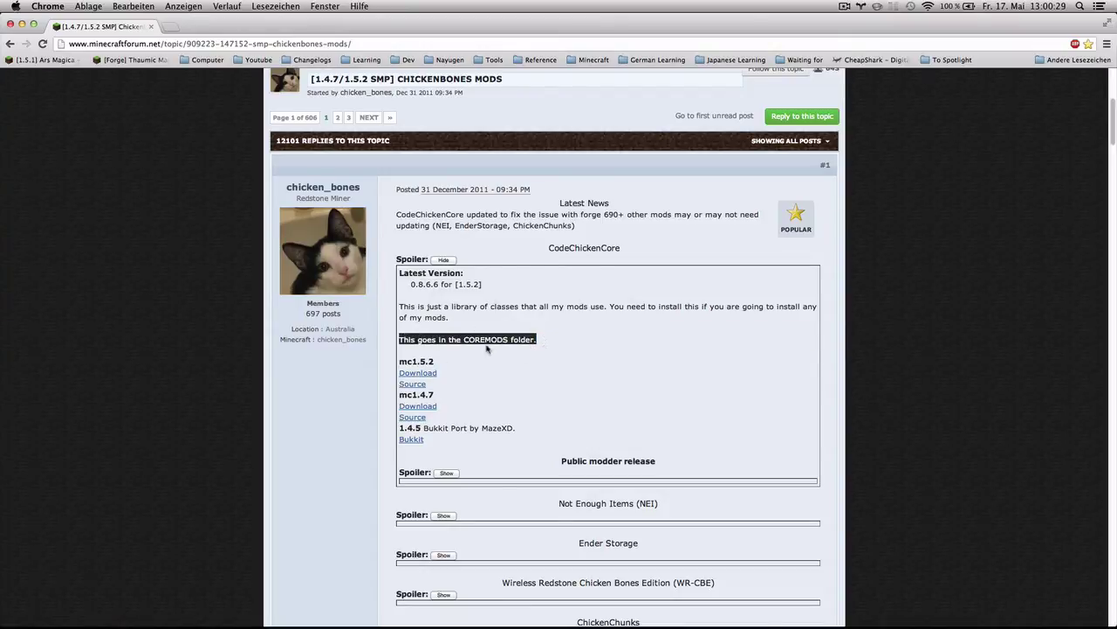
- Expand the Not Enough Items install instructions and downloads, and highlight the line on placing the CodeChickenCore jar
{"action": "scroll", "coordinate": [292, 481], "scroll_direction": "down", "scroll_amount": 5}
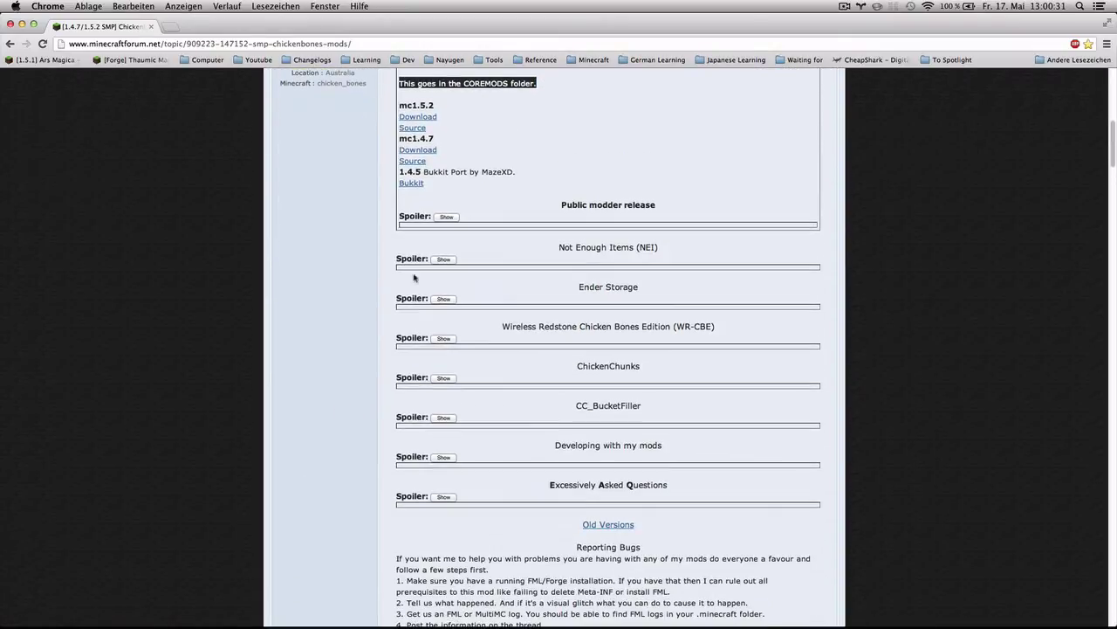
{"action": "left_click", "coordinate": [445, 258]}
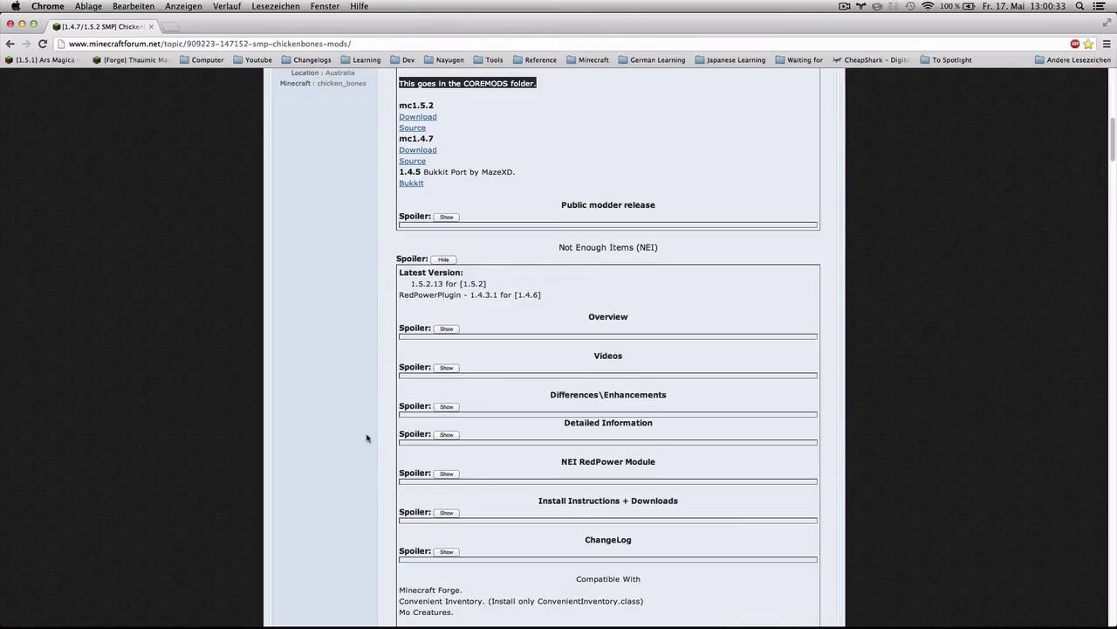
{"action": "scroll", "coordinate": [367, 440], "scroll_direction": "down", "scroll_amount": 2}
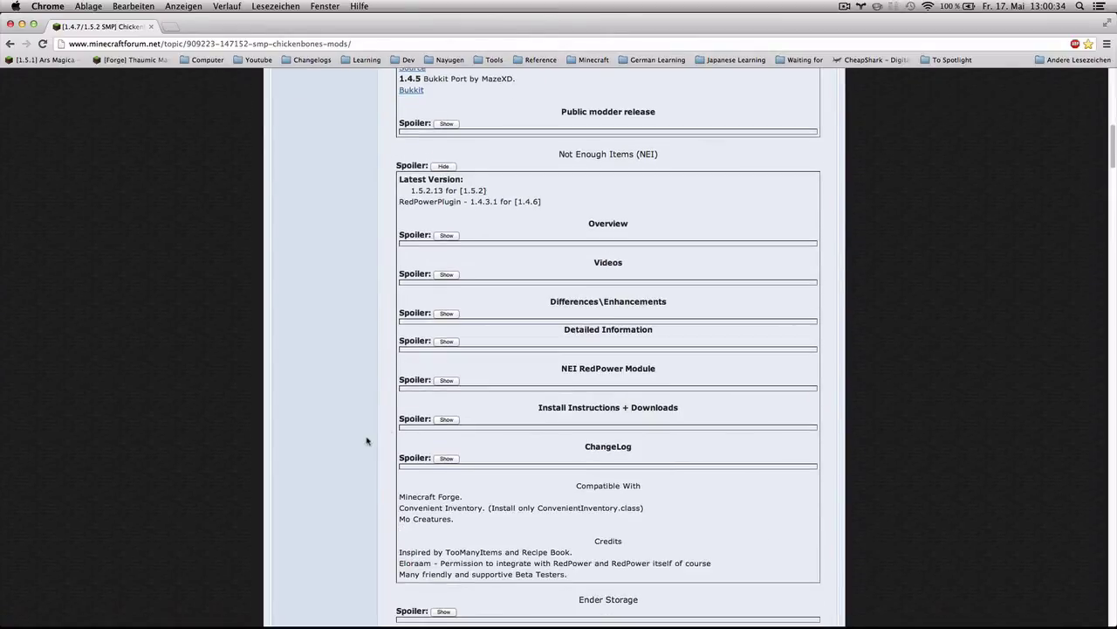
{"action": "left_click", "coordinate": [446, 420]}
{"action": "scroll", "coordinate": [364, 475], "scroll_direction": "down", "scroll_amount": 3}
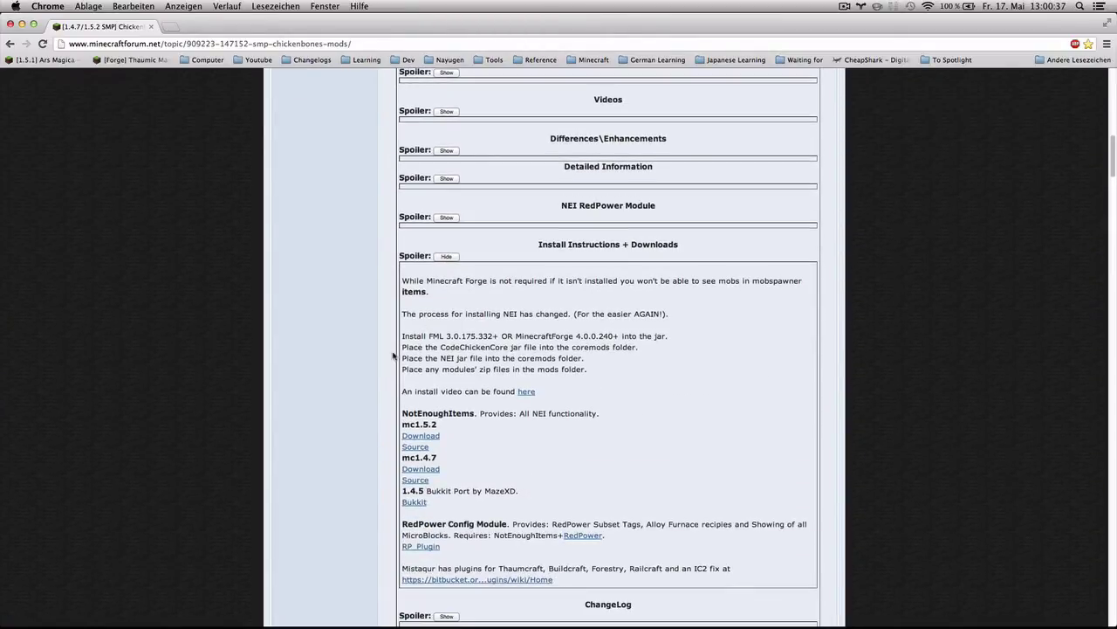
{"action": "left_click_drag", "start_coordinate": [404, 346], "coordinate": [640, 346]}
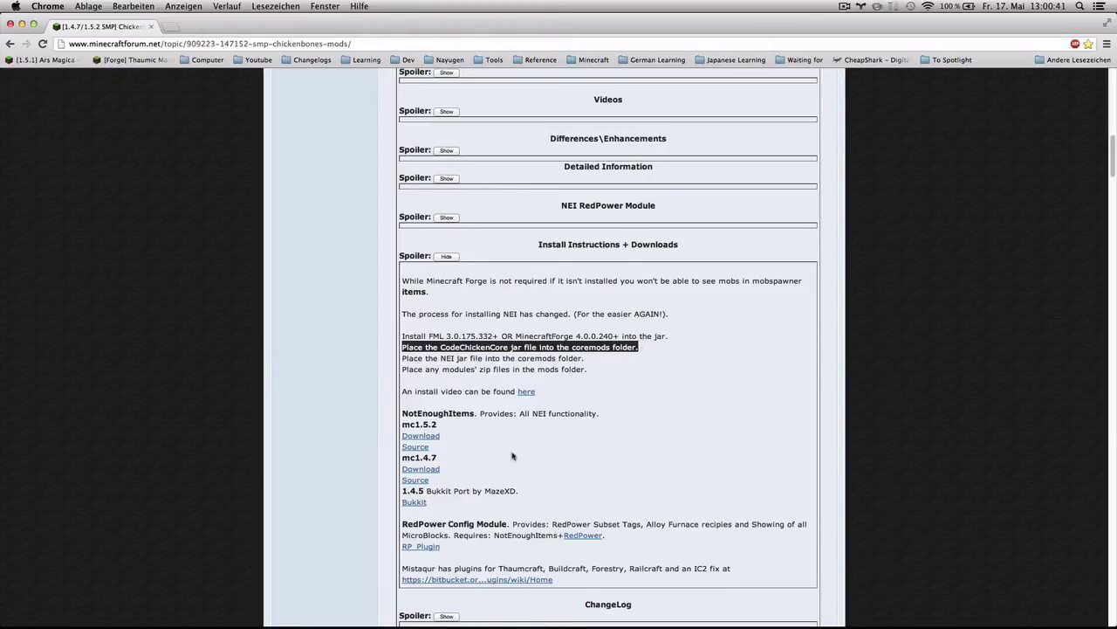
{"action": "scroll", "coordinate": [513, 456], "scroll_direction": "down", "scroll_amount": 1}
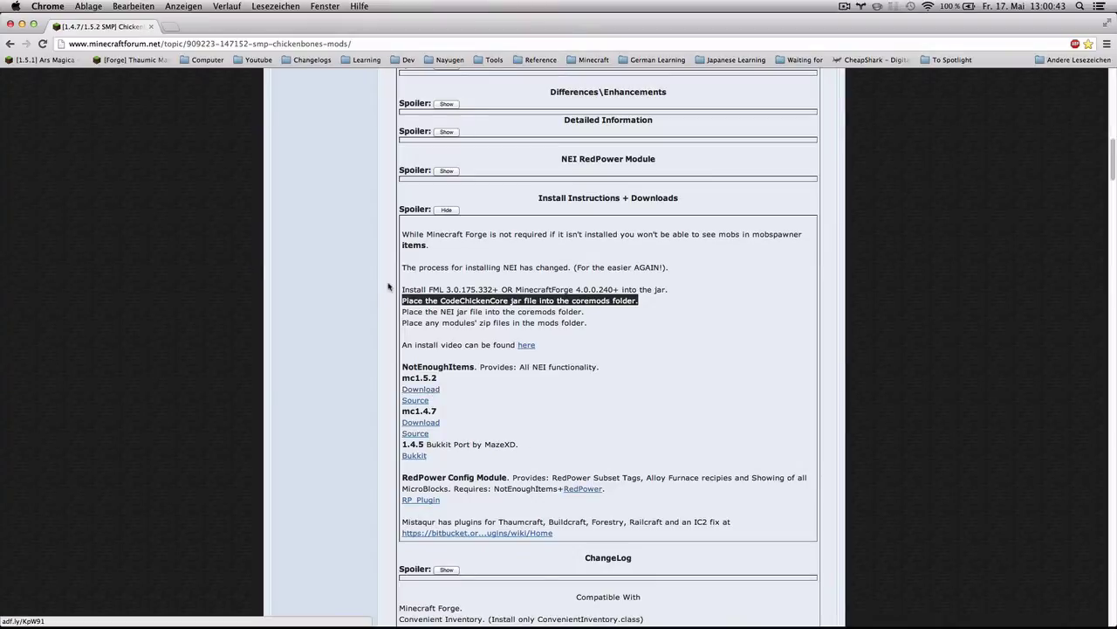
- Switch back to MultiMC and add the CodeChickenCore and NotEnoughItems jars to the Custom Modpack instance's coremods
{"action": "key", "text": "ctrl+Left"}
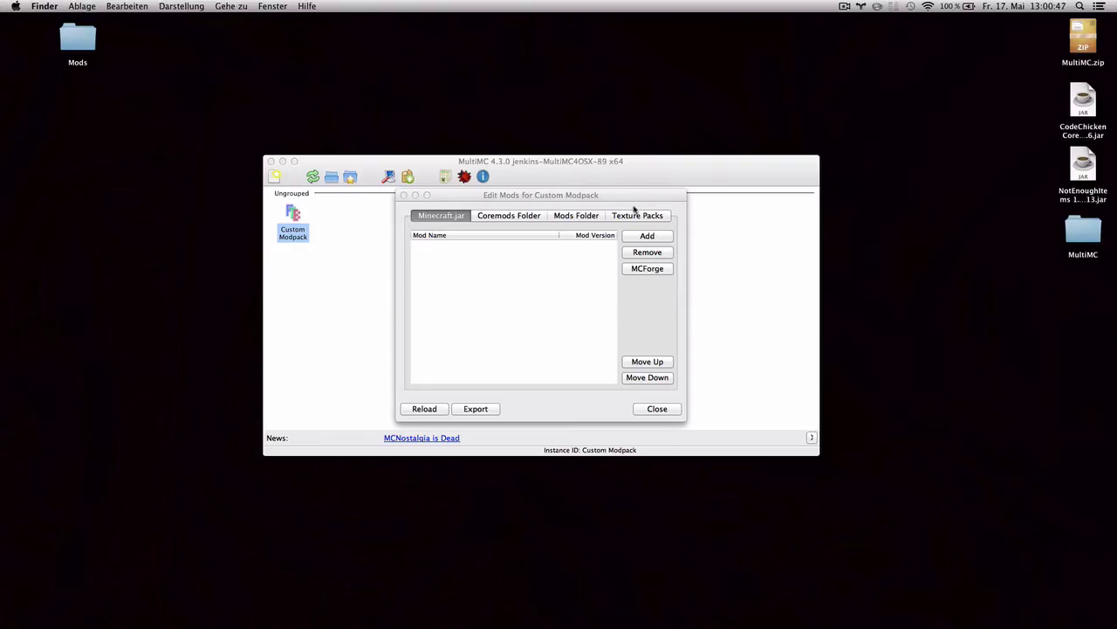
{"action": "left_click", "coordinate": [654, 408]}
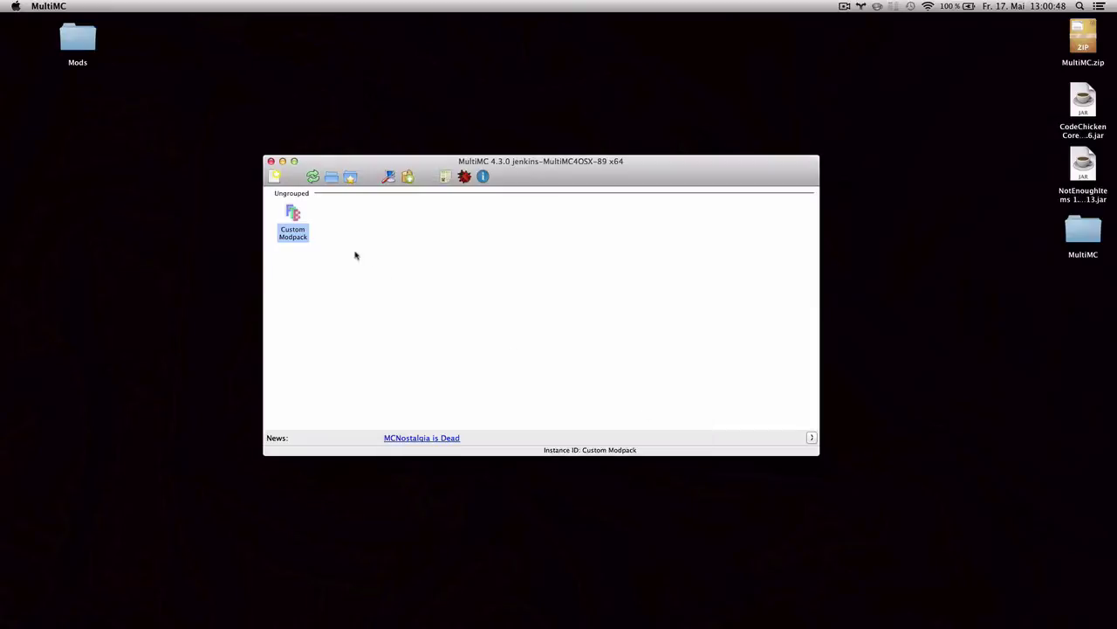
{"action": "right_click", "coordinate": [303, 218]}
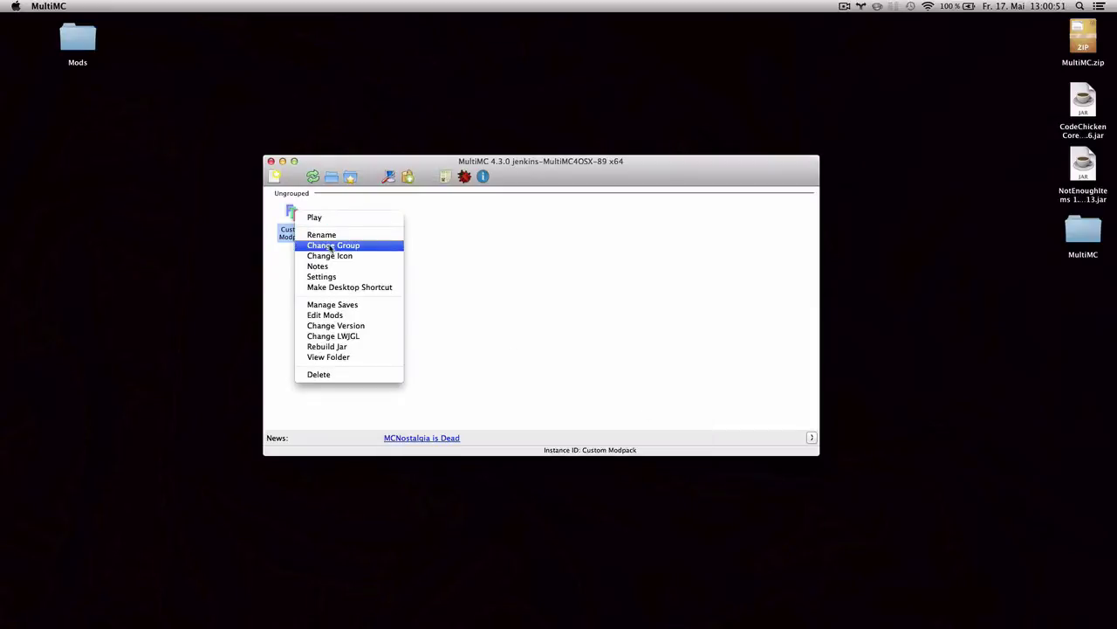
{"action": "left_click", "coordinate": [338, 319]}
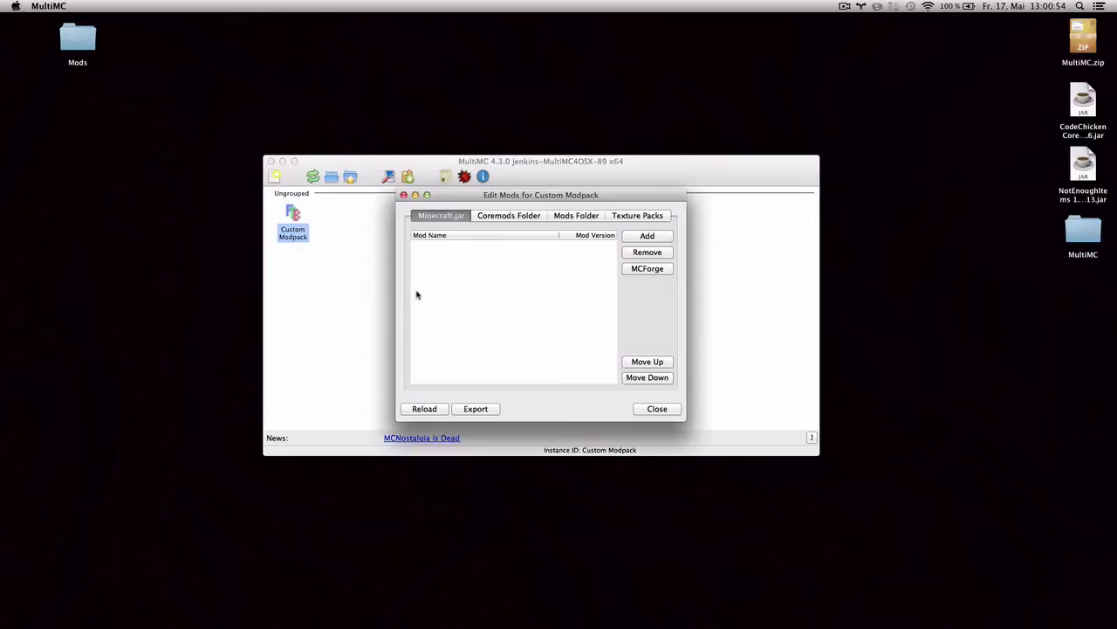
{"action": "left_click", "coordinate": [502, 219]}
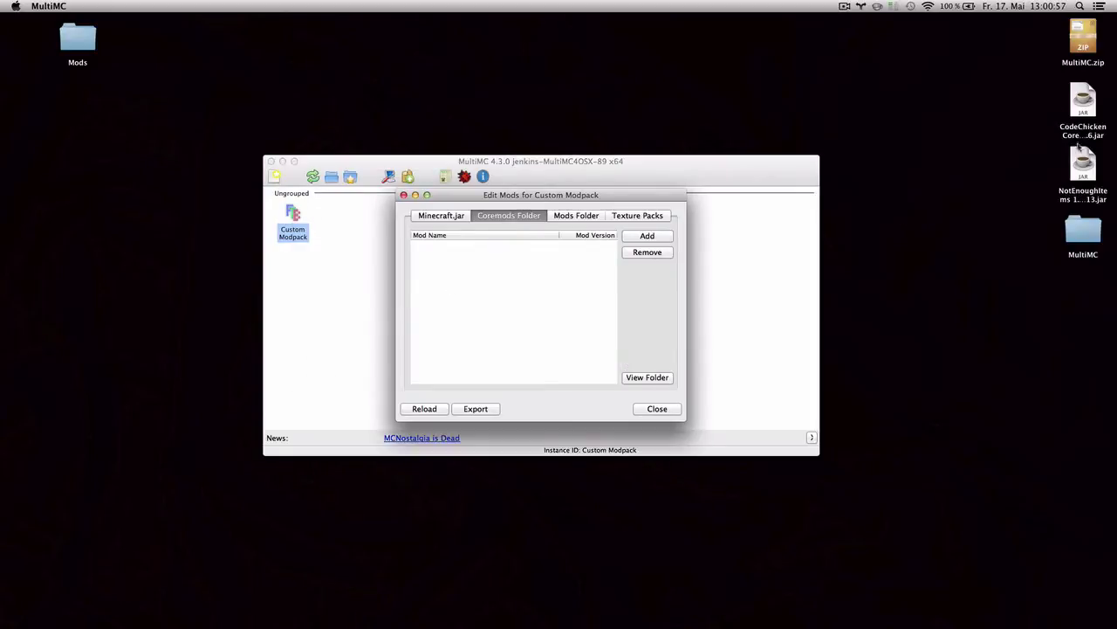
{"action": "left_click", "coordinate": [647, 236]}
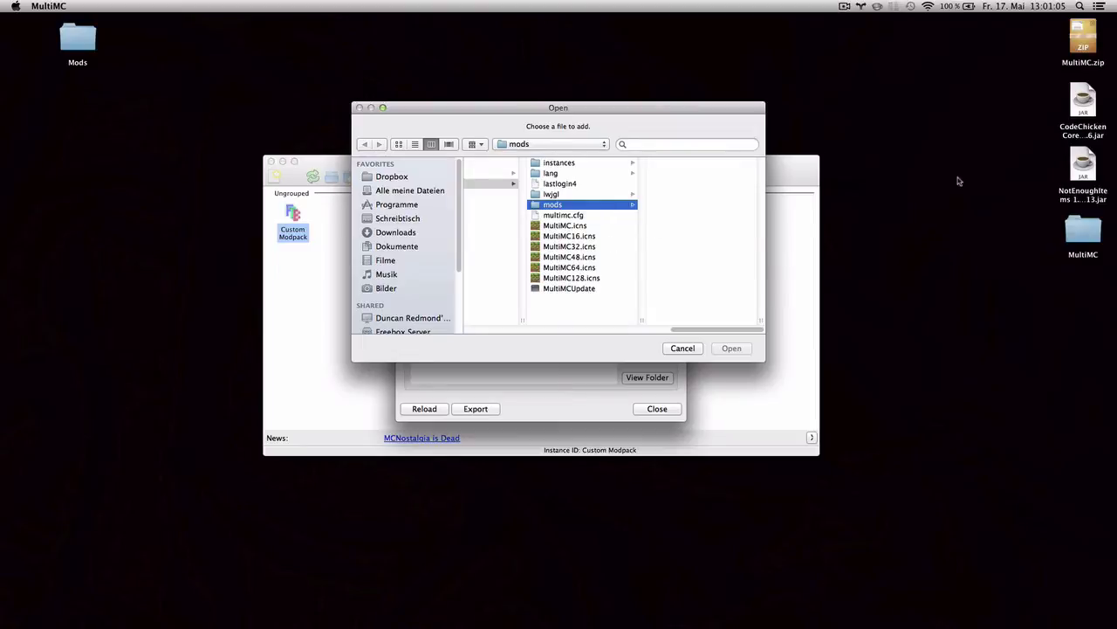
{"action": "left_click_drag", "start_coordinate": [967, 195], "coordinate": [601, 220]}
{"action": "left_click", "coordinate": [732, 349]}
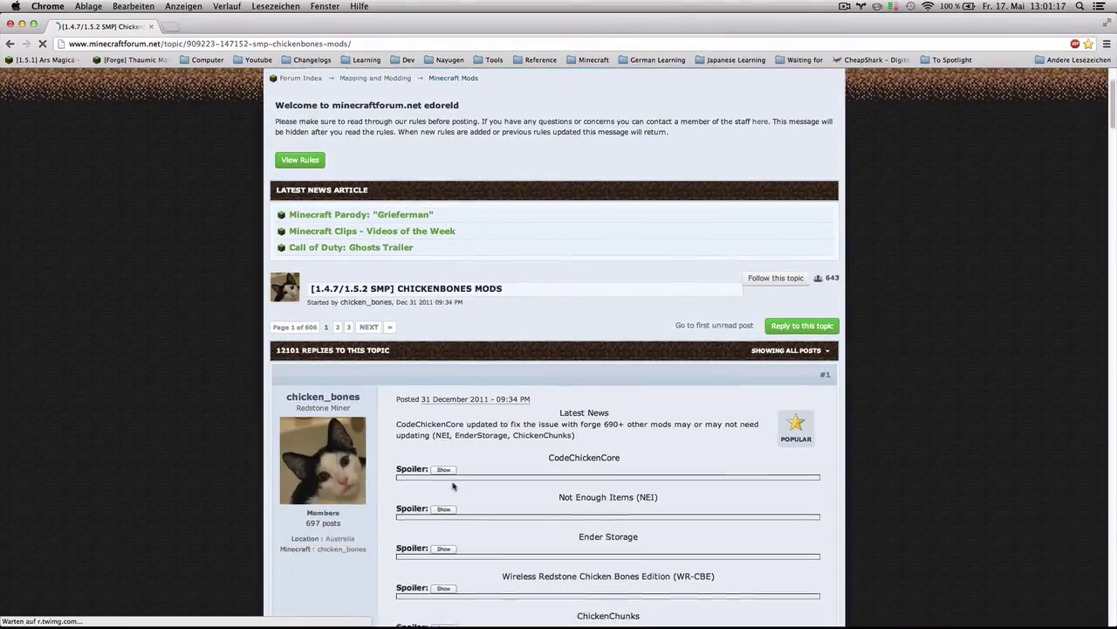
- Review the CodeChickenCore and Not Enough Items install instructions in the Chrome forum topic again, and close the browser window
{"action": "left_click", "coordinate": [446, 401]}
{"action": "scroll", "coordinate": [380, 504], "scroll_direction": "down", "scroll_amount": 4}
{"action": "scroll", "coordinate": [381, 505], "scroll_direction": "down", "scroll_amount": 7}
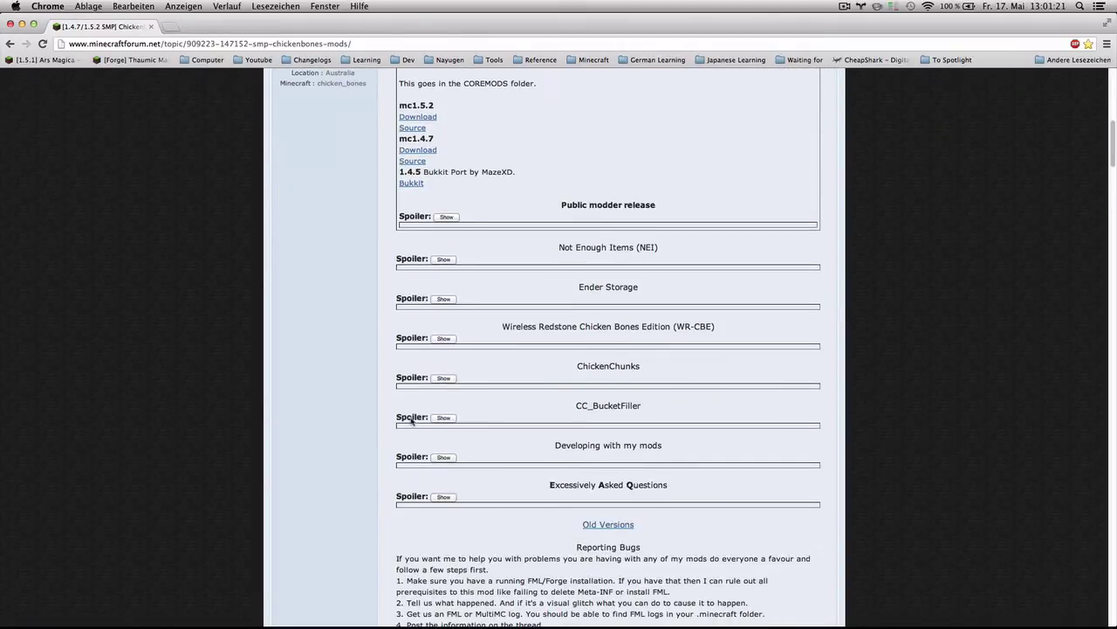
{"action": "left_click", "coordinate": [443, 255]}
{"action": "scroll", "coordinate": [438, 437], "scroll_direction": "down", "scroll_amount": 1}
{"action": "left_click", "coordinate": [444, 465]}
{"action": "scroll", "coordinate": [443, 472], "scroll_direction": "down", "scroll_amount": 5}
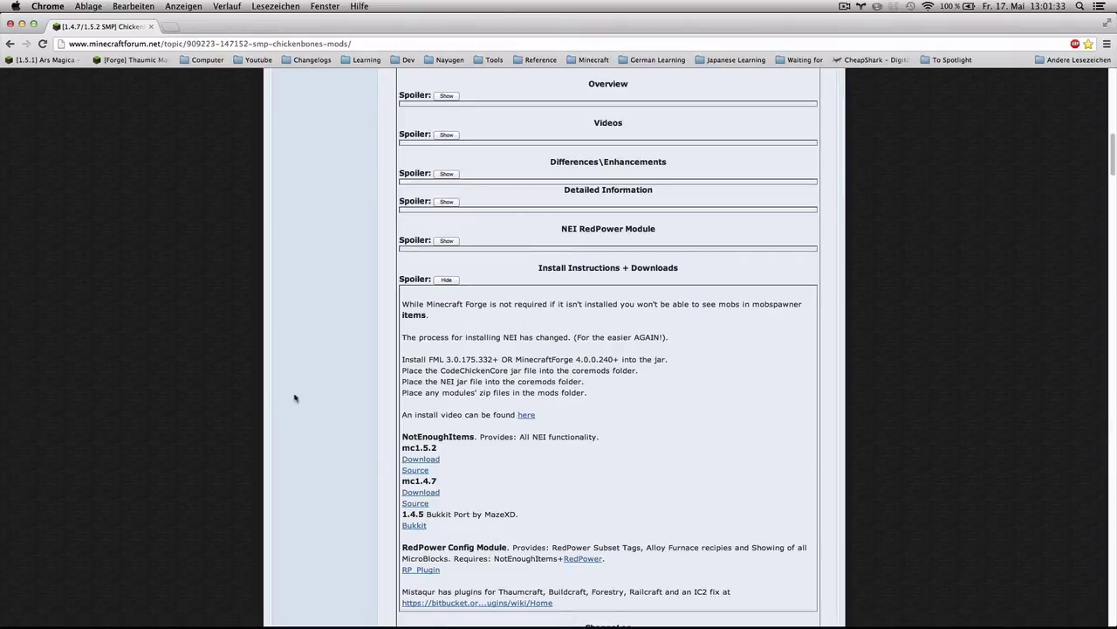
{"action": "key", "text": "super+w"}
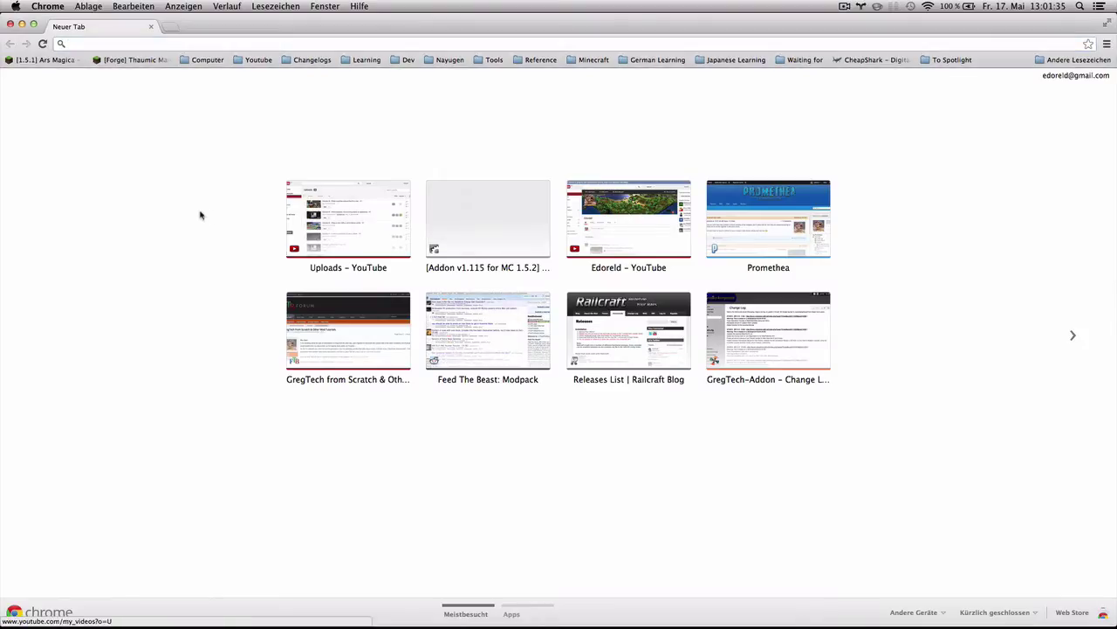
{"action": "key", "text": "super+w"}
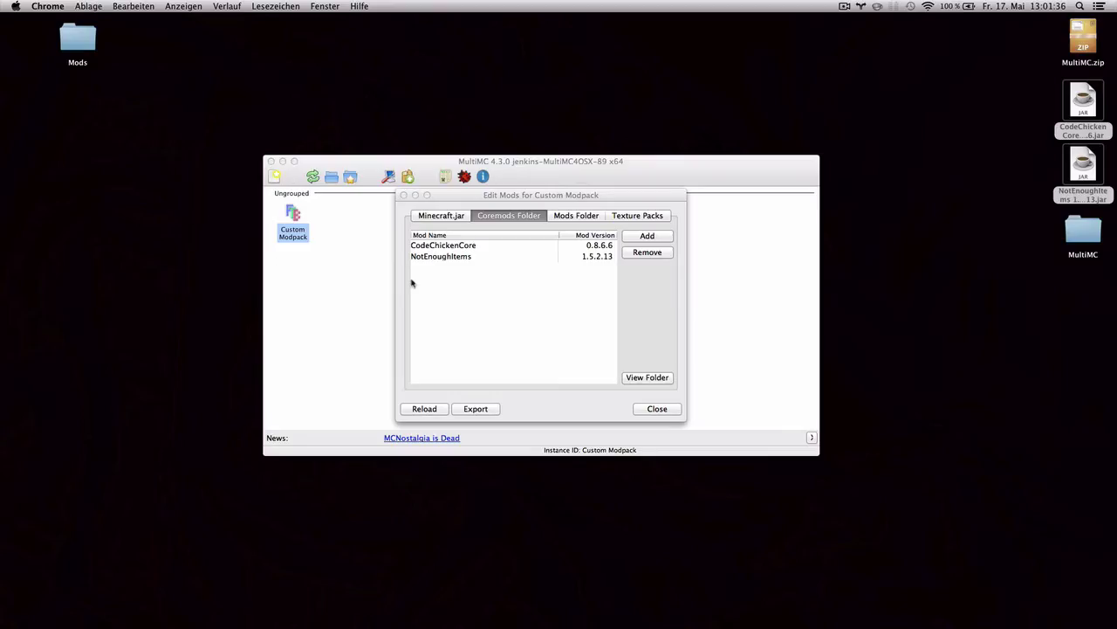
- Install Minecraft Forge 7.8.0.700 into the Custom Modpack instance's minecraft.jar
{"action": "left_click", "coordinate": [445, 217]}
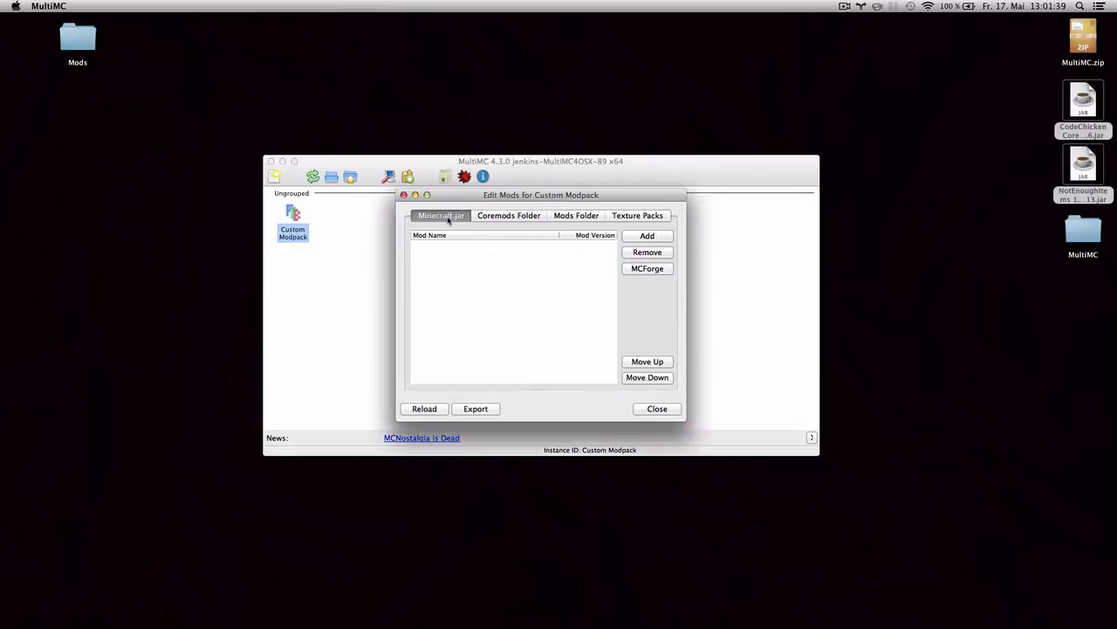
{"action": "left_click", "coordinate": [660, 270]}
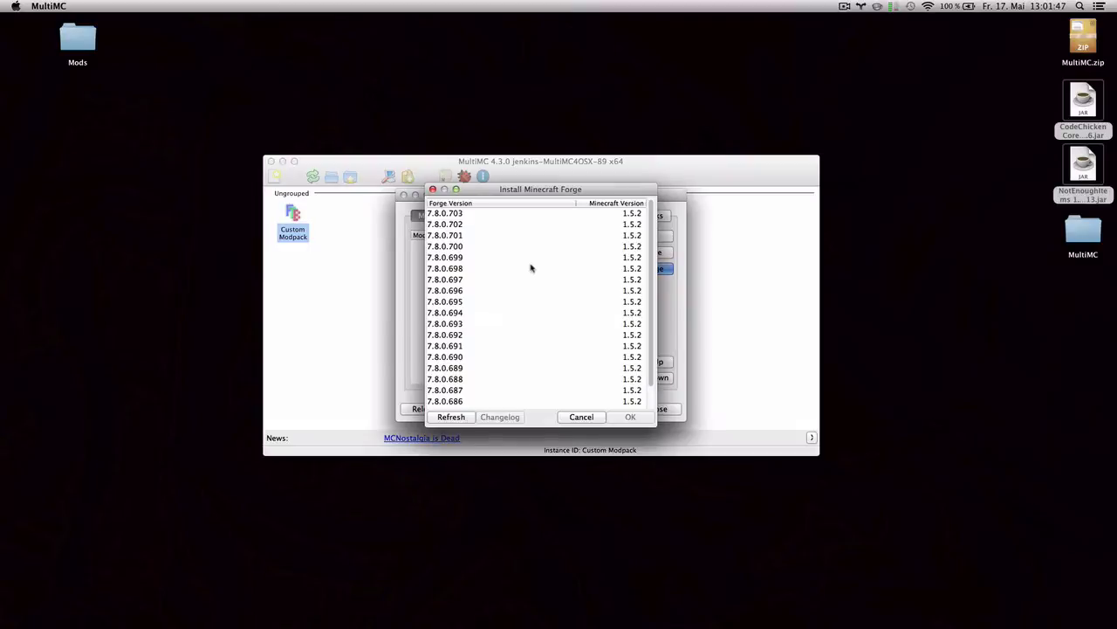
{"action": "scroll", "coordinate": [532, 284], "scroll_direction": "down", "scroll_amount": 1}
{"action": "scroll", "coordinate": [527, 330], "scroll_direction": "up", "scroll_amount": 1}
{"action": "left_click", "coordinate": [468, 248]}
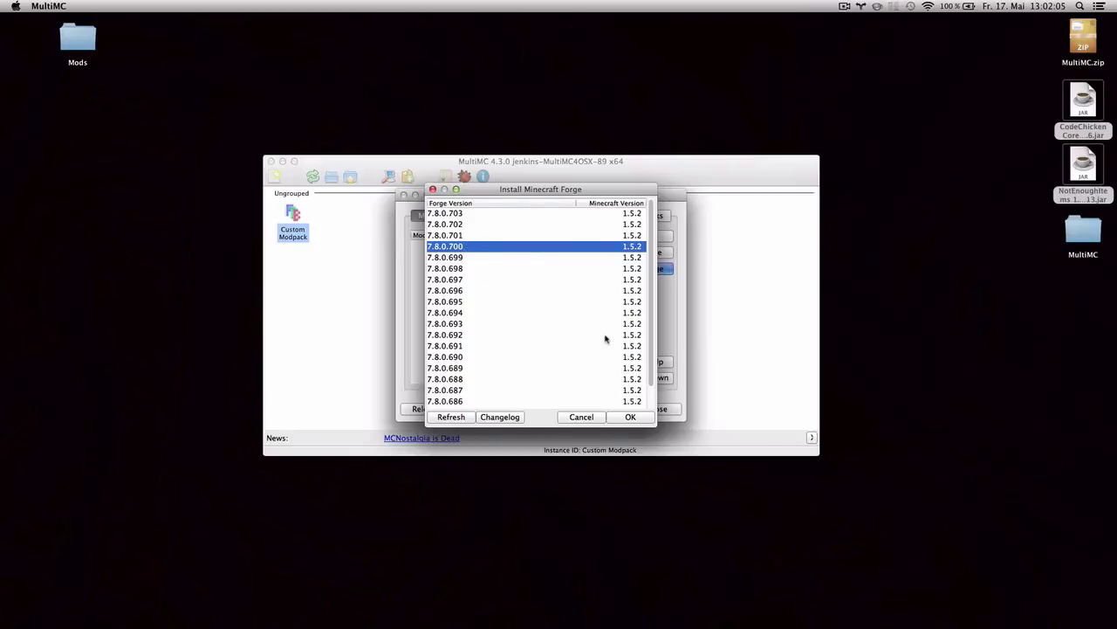
{"action": "left_click", "coordinate": [646, 418]}
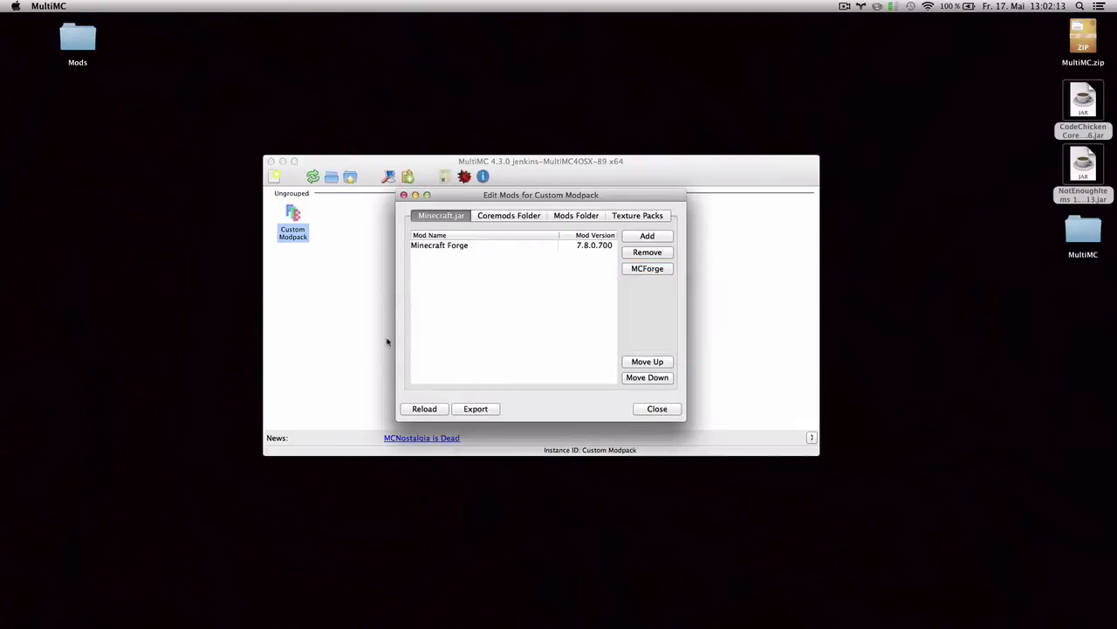
- Review the instance's jar mods and coremods, including CodeChickenCore and NotEnoughItems, and look at its texture packs
{"action": "left_click", "coordinate": [496, 248]}
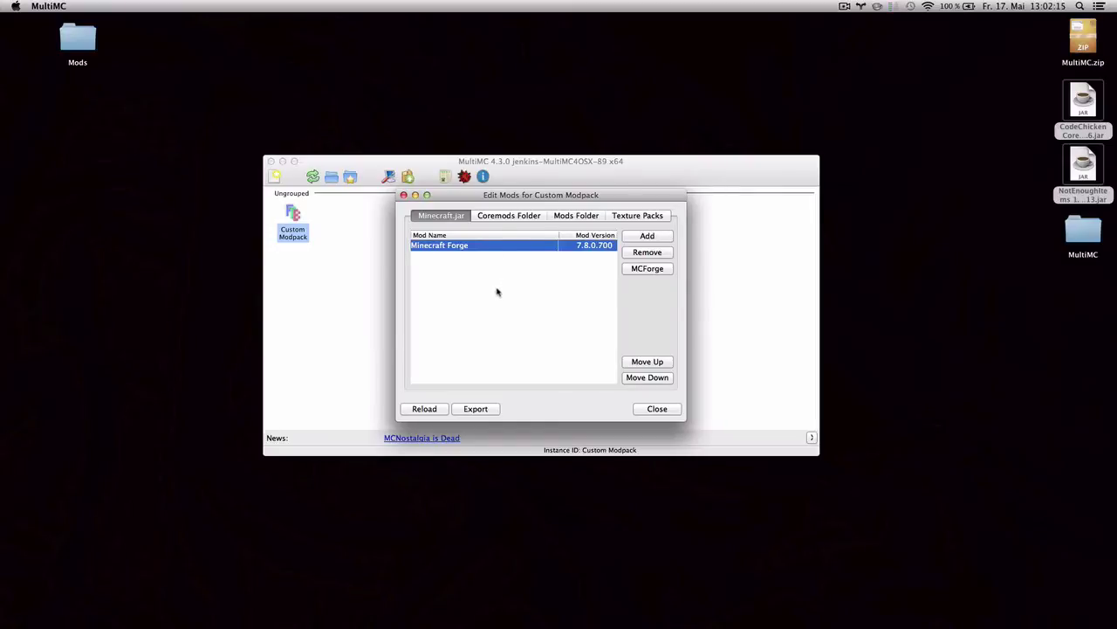
{"action": "left_click", "coordinate": [505, 219]}
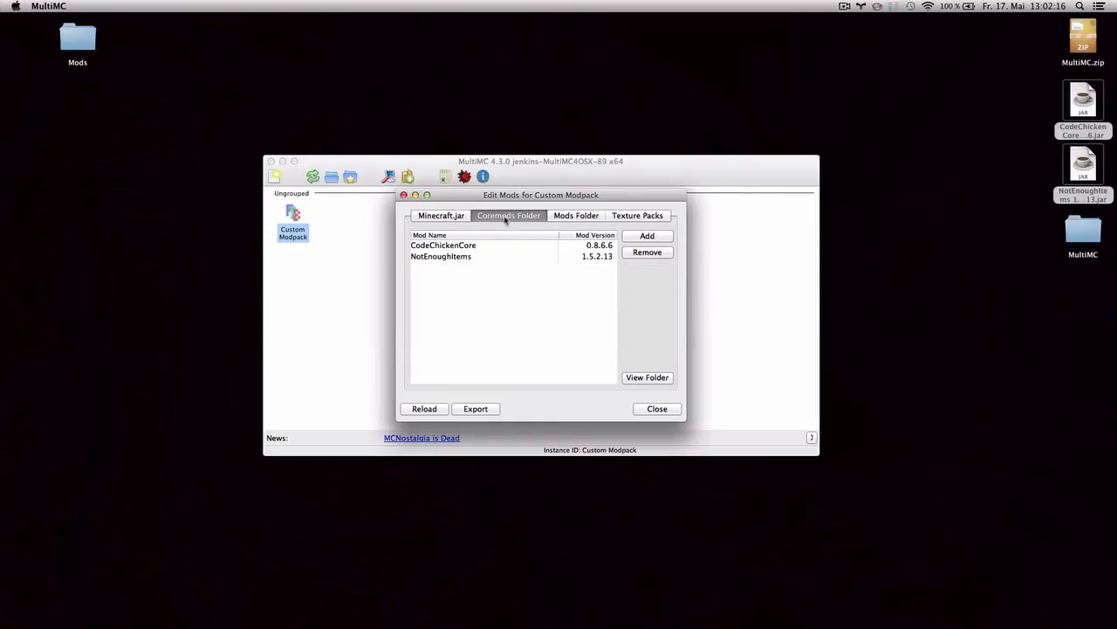
{"action": "left_click", "coordinate": [463, 248]}
{"action": "left_click", "coordinate": [457, 257]}
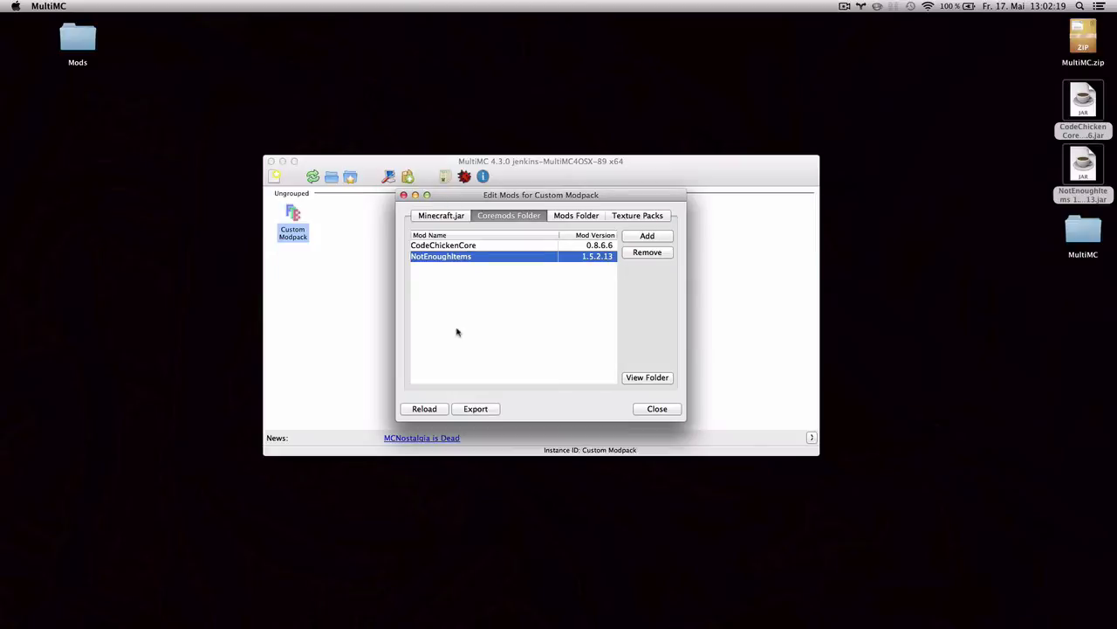
{"action": "left_click", "coordinate": [440, 218]}
{"action": "left_click", "coordinate": [487, 217]}
{"action": "left_click", "coordinate": [623, 217]}
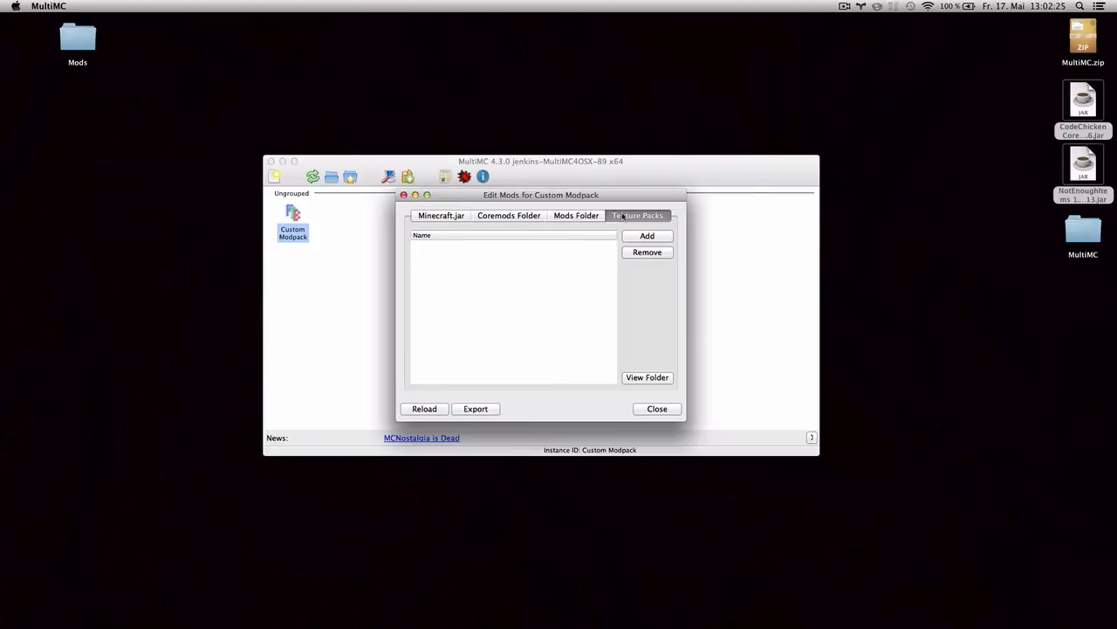
- Add all the files from the desktop Mods folder to the Custom Modpack instance's mods folder
{"action": "left_click", "coordinate": [565, 219]}
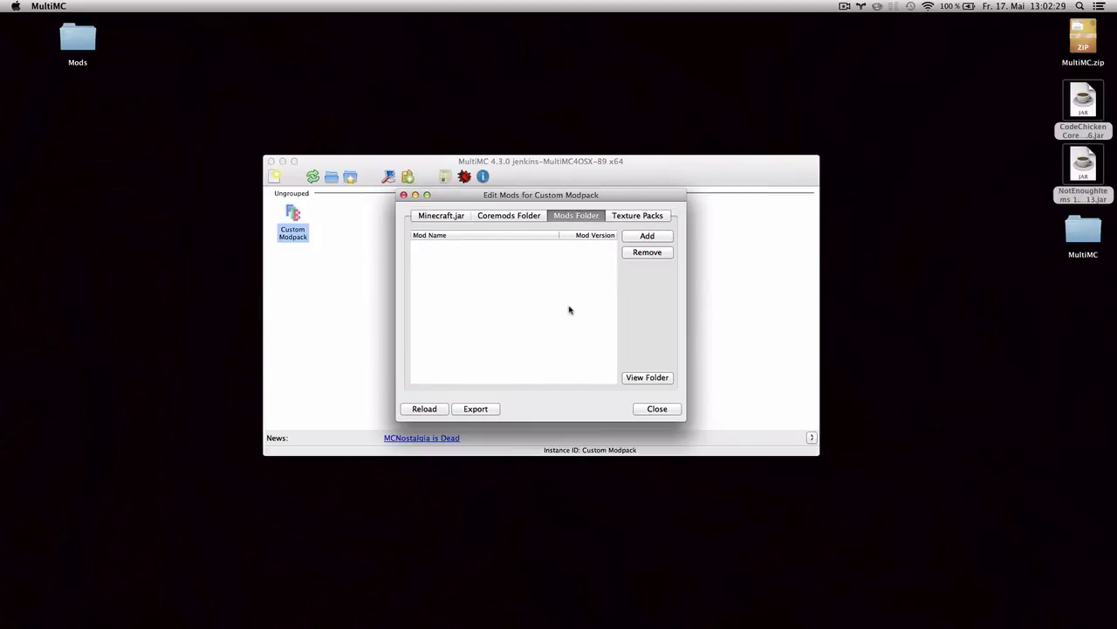
{"action": "double_click", "coordinate": [82, 46]}
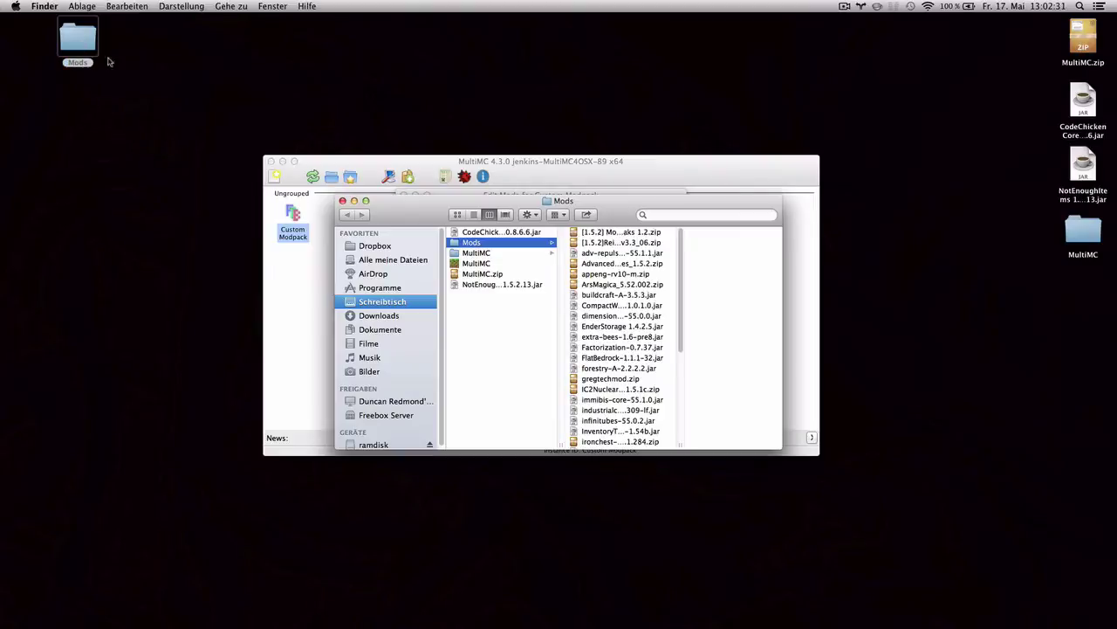
{"action": "scroll", "coordinate": [622, 374], "scroll_direction": "down", "scroll_amount": 8}
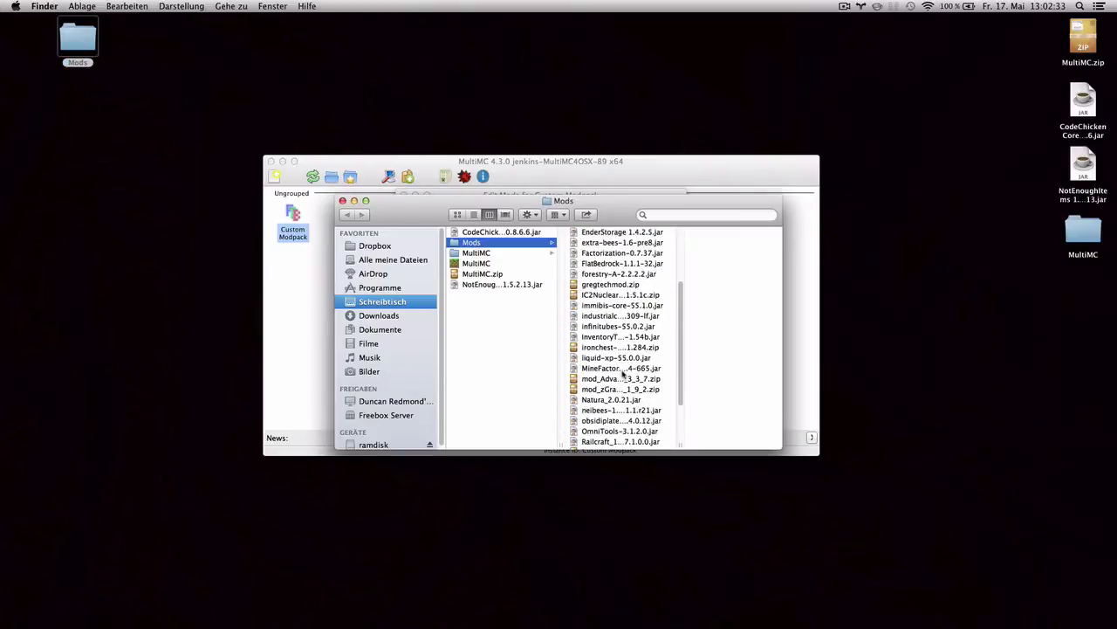
{"action": "scroll", "coordinate": [622, 410], "scroll_direction": "up", "scroll_amount": 6}
{"action": "left_click_drag", "start_coordinate": [633, 206], "coordinate": [264, 204]}
{"action": "scroll", "coordinate": [267, 262], "scroll_direction": "down", "scroll_amount": 1}
{"action": "left_click", "coordinate": [268, 305]}
{"action": "key", "text": "super+a"}
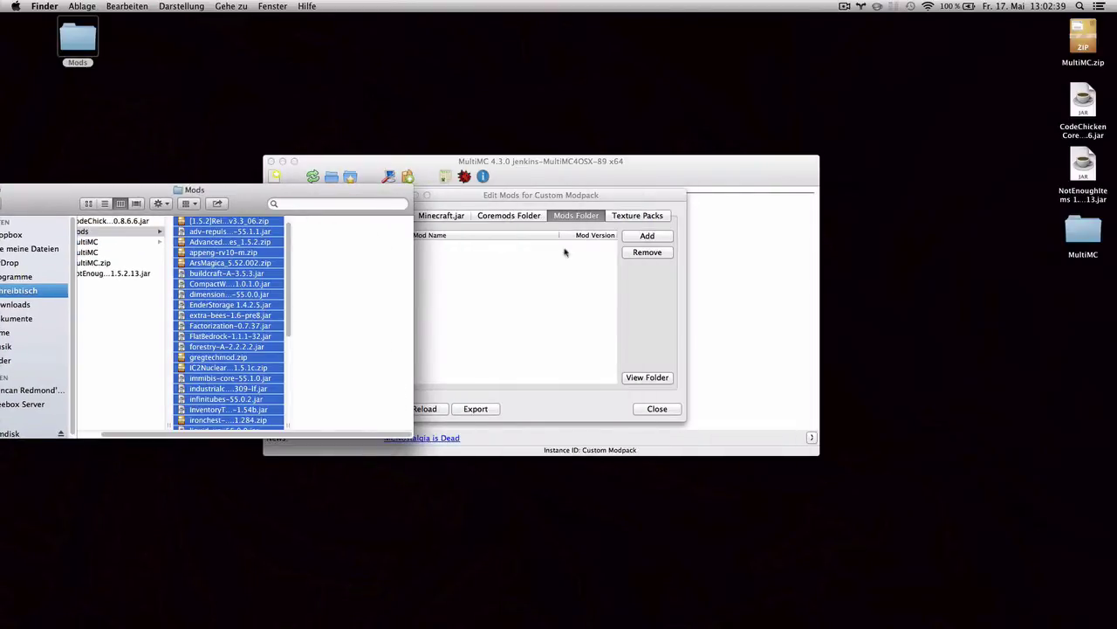
{"action": "left_click", "coordinate": [661, 236]}
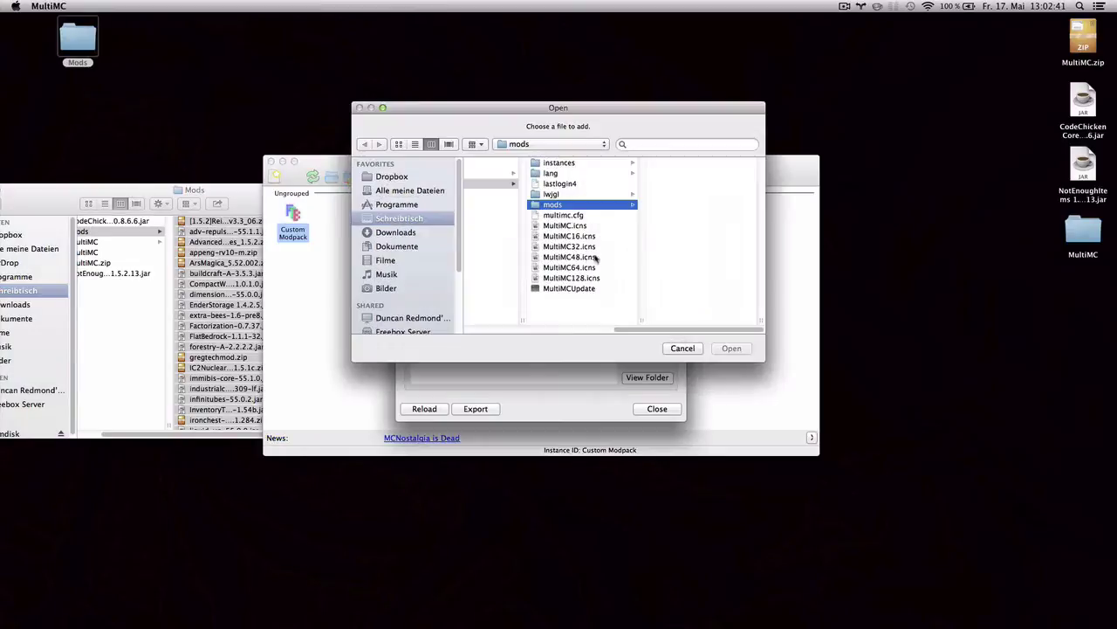
{"action": "left_click", "coordinate": [229, 274]}
{"action": "left_click_drag", "start_coordinate": [228, 273], "coordinate": [594, 262]}
{"action": "left_click", "coordinate": [731, 348]}
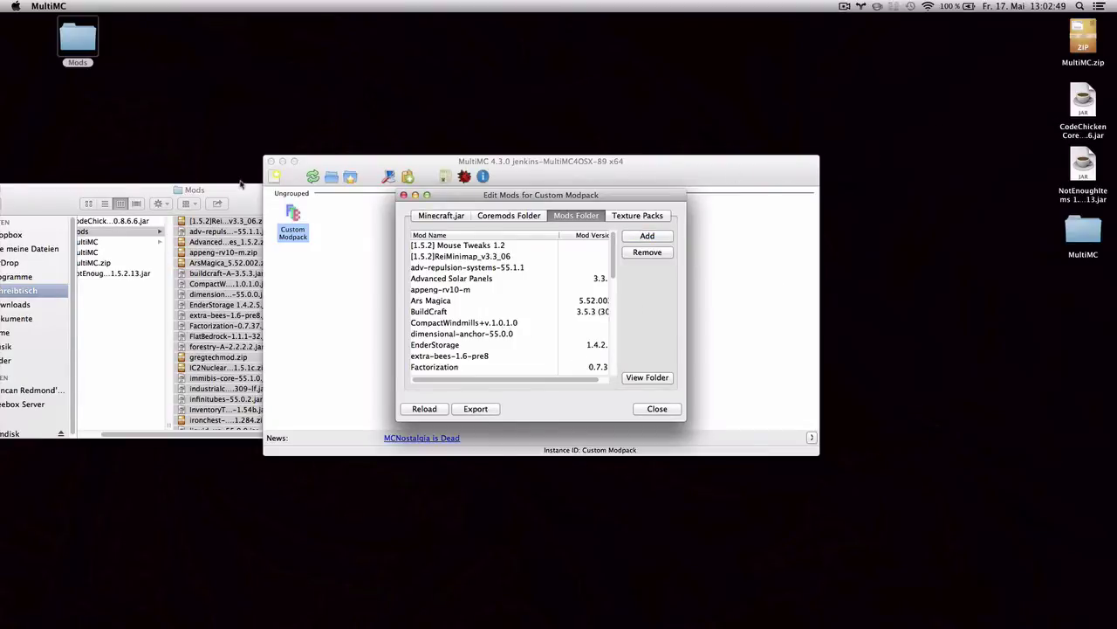
- Close the Finder window, look through the instance's list of added mods, and check the desktop Mods folder again
{"action": "key", "text": "super+Tab"}
{"action": "key", "text": "super+w"}
{"action": "left_click", "coordinate": [474, 296]}
{"action": "left_click", "coordinate": [472, 291]}
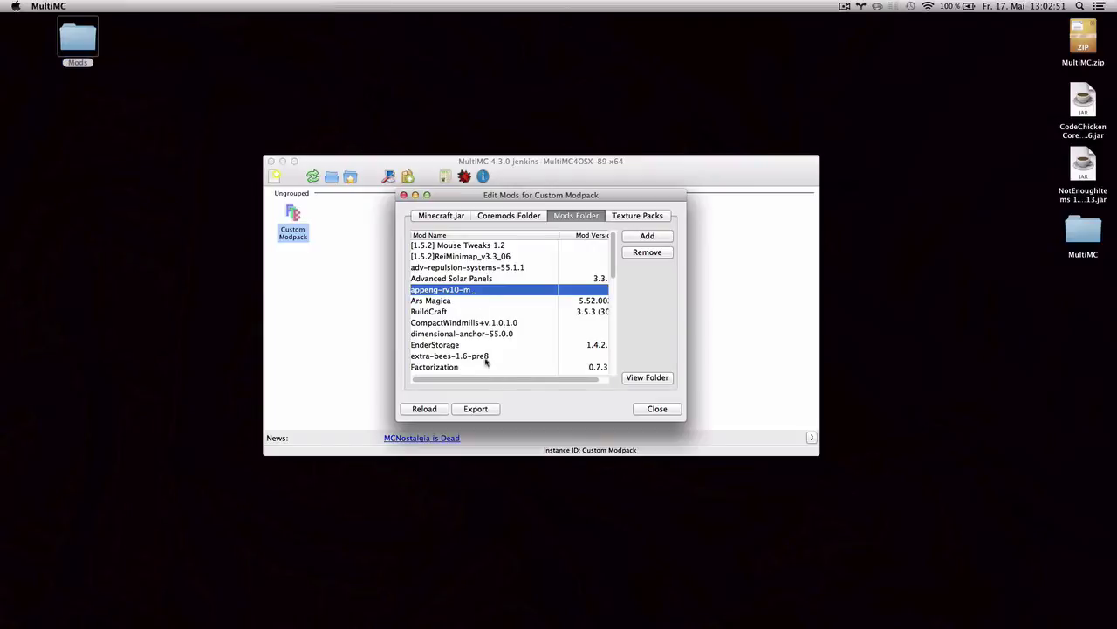
{"action": "scroll", "coordinate": [474, 296], "scroll_direction": "down", "scroll_amount": 8}
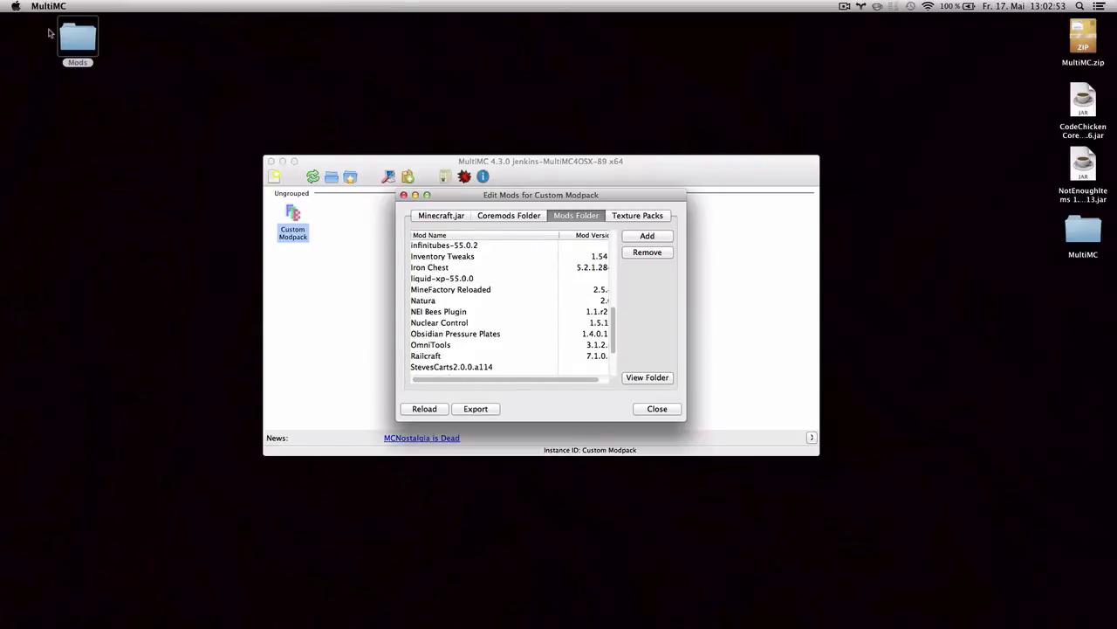
{"action": "double_click", "coordinate": [79, 39]}
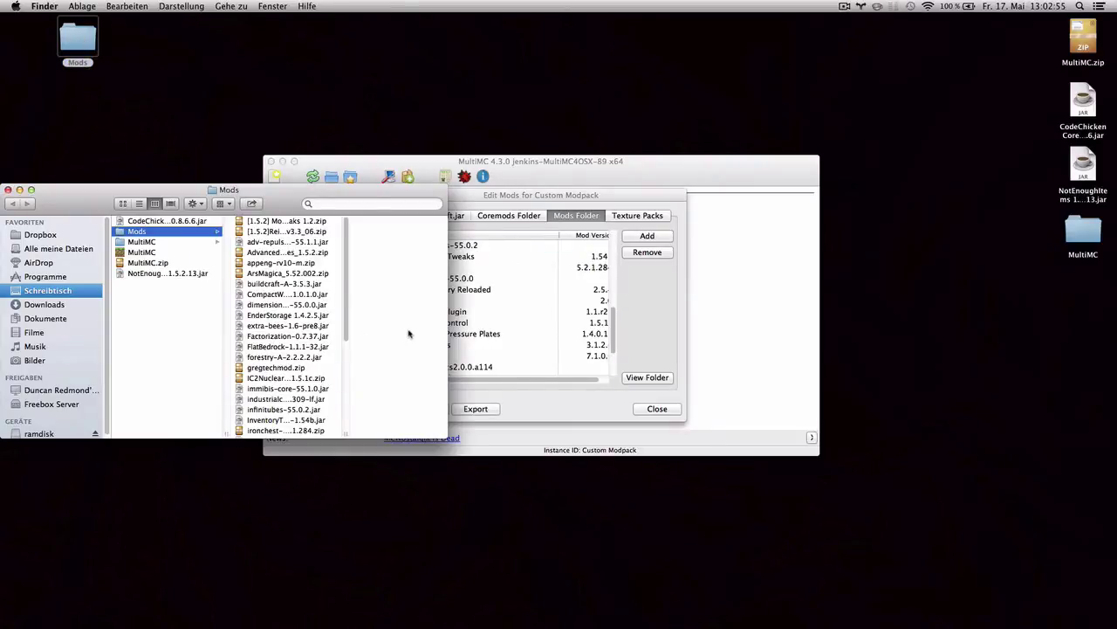
{"action": "key", "text": "super+w"}
{"action": "left_click", "coordinate": [614, 230]}
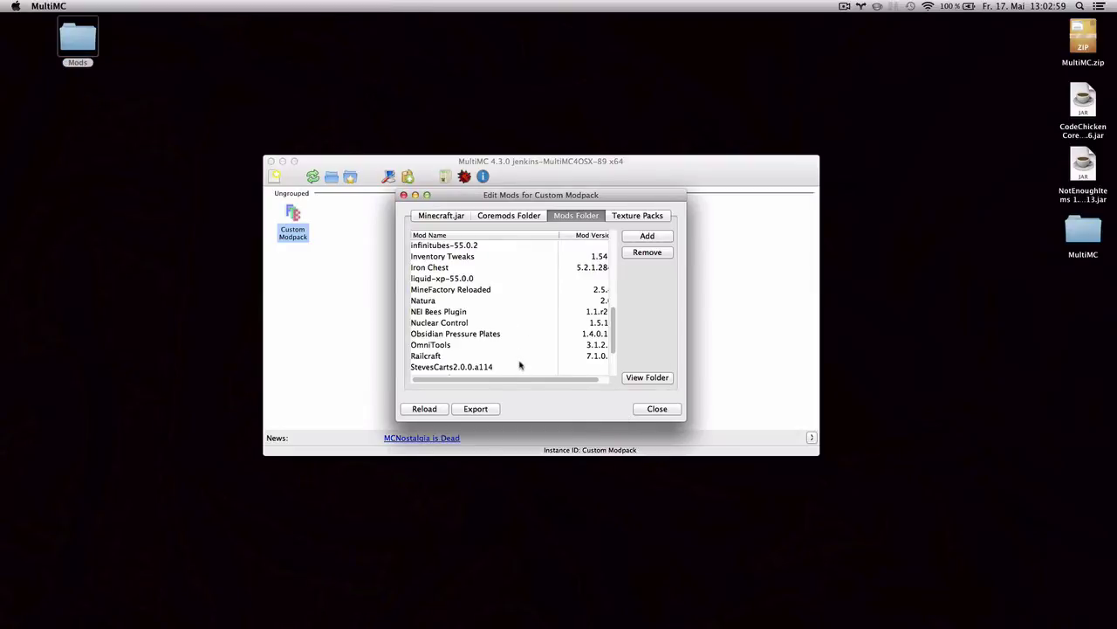
{"action": "scroll", "coordinate": [520, 366], "scroll_direction": "up", "scroll_amount": 10}
- Close the mod editor and test-launch the Custom Modpack instance, quitting the game once the Forge check has been read
{"action": "left_click", "coordinate": [656, 408]}
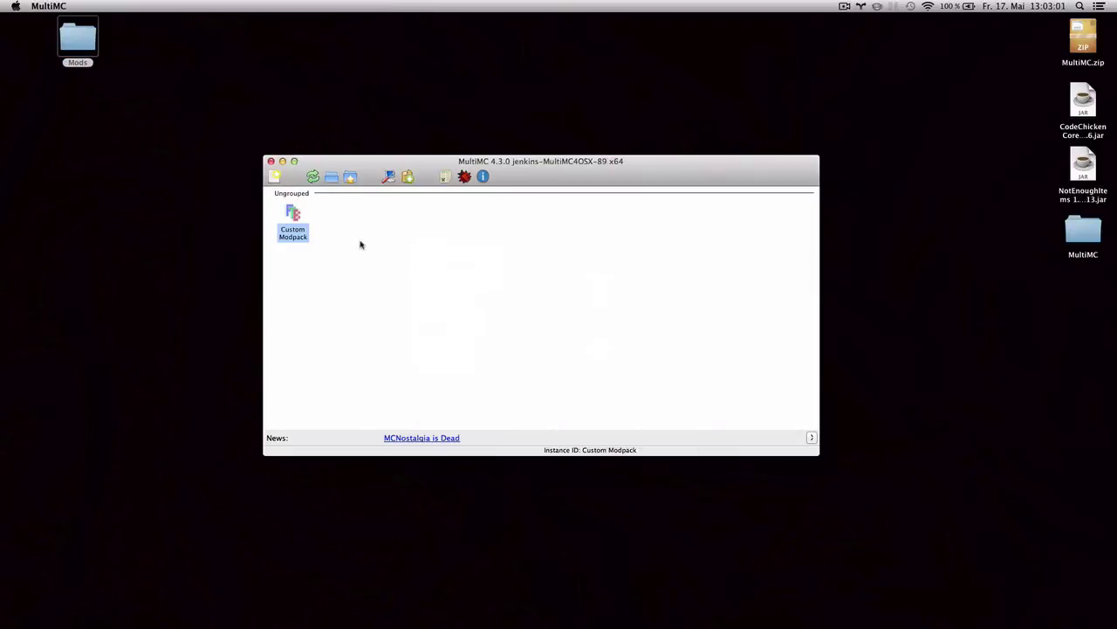
{"action": "double_click", "coordinate": [295, 218]}
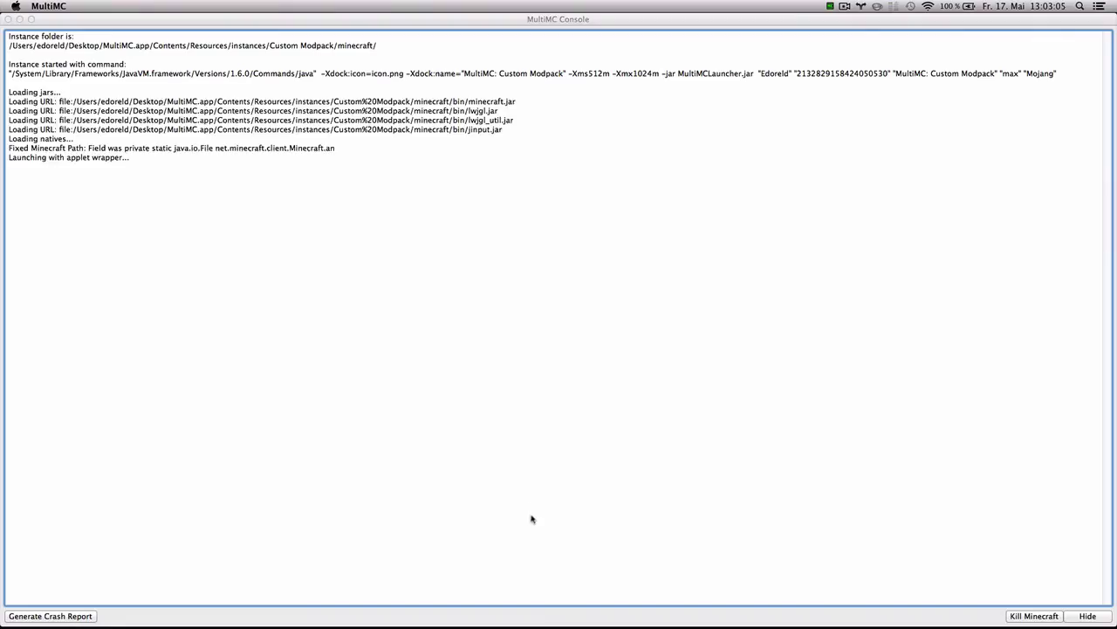
{"action": "left_click", "coordinate": [504, 613]}
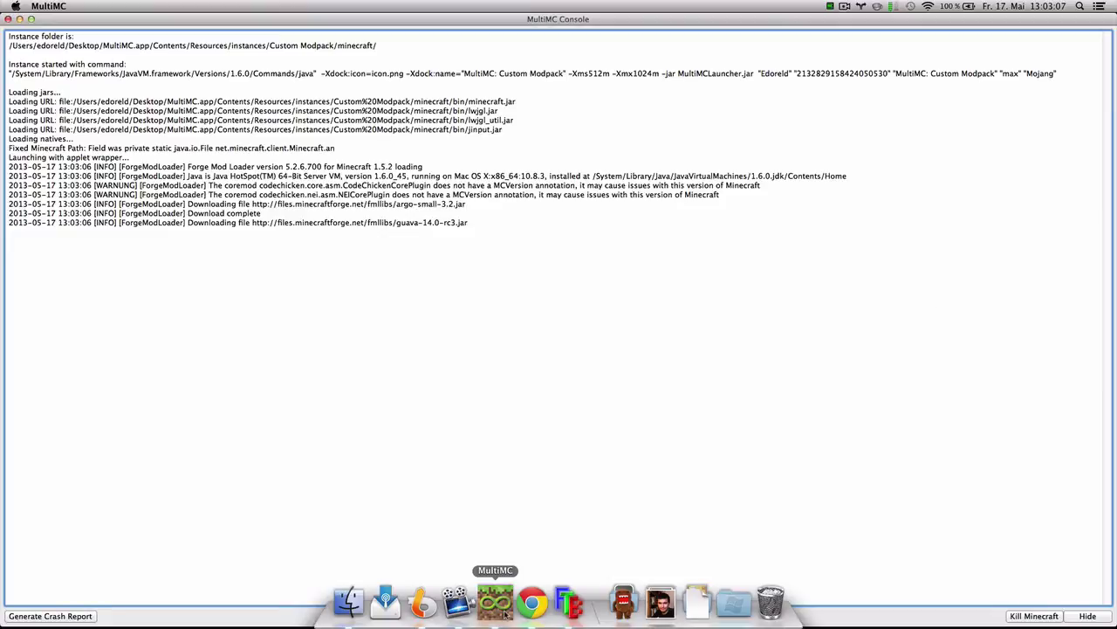
{"action": "left_click", "coordinate": [534, 602]}
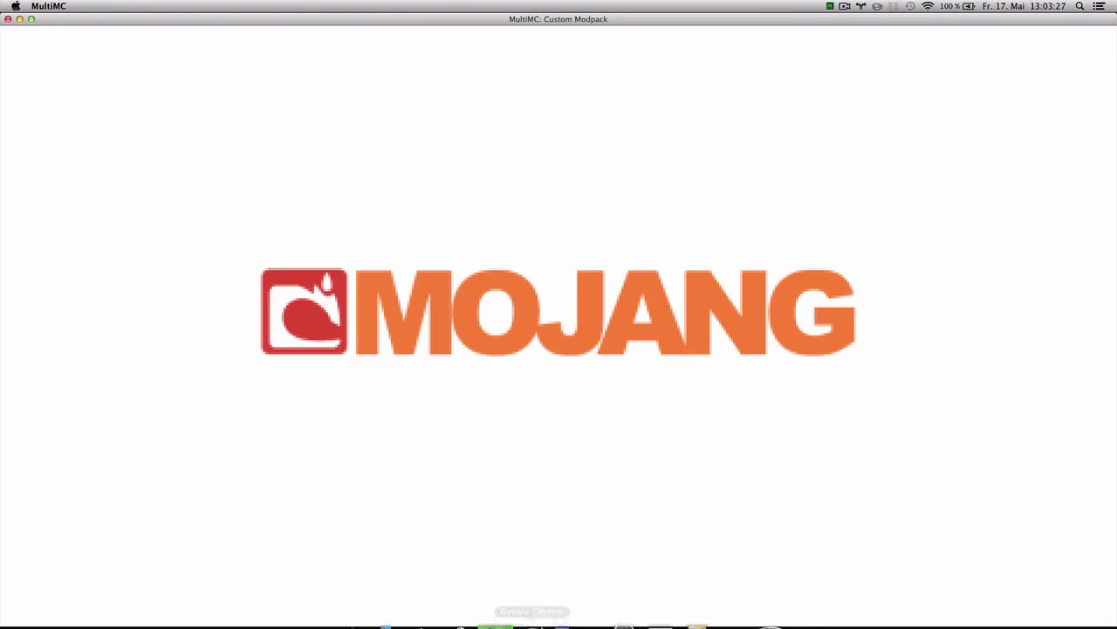
{"action": "mouse_move", "coordinate": [568, 618]}
{"action": "left_click", "coordinate": [529, 618]}
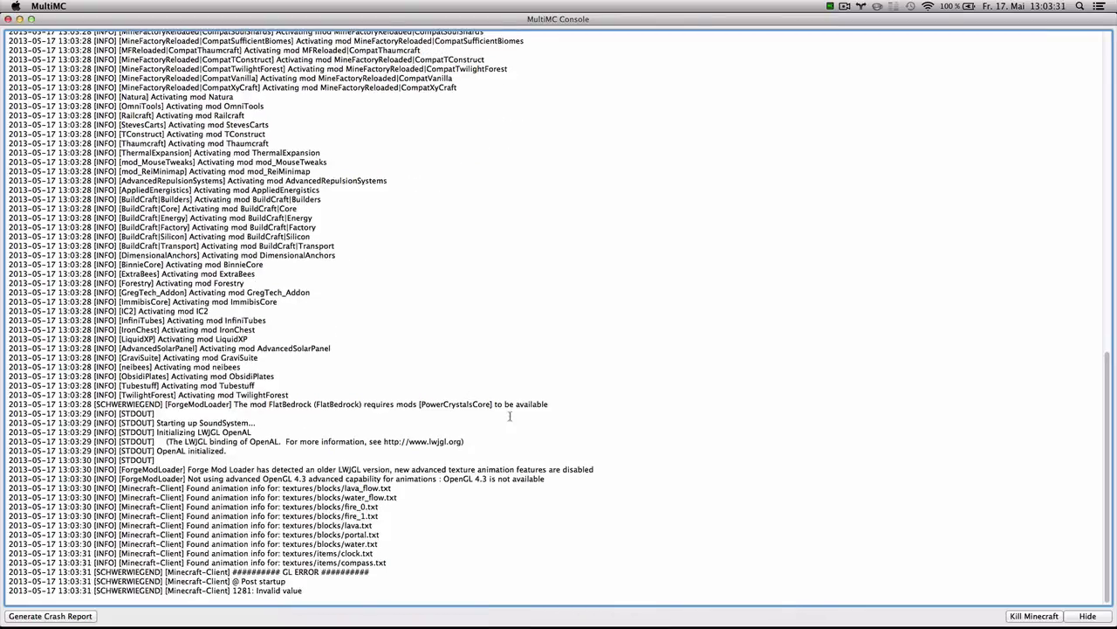
{"action": "mouse_move", "coordinate": [623, 616]}
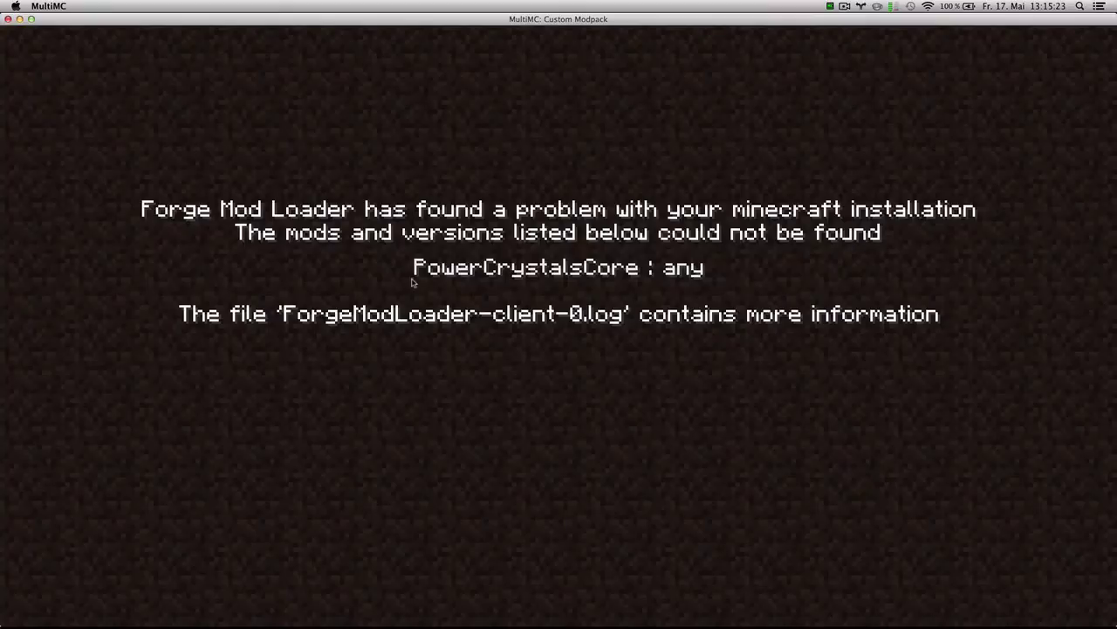
{"action": "left_click", "coordinate": [8, 19]}
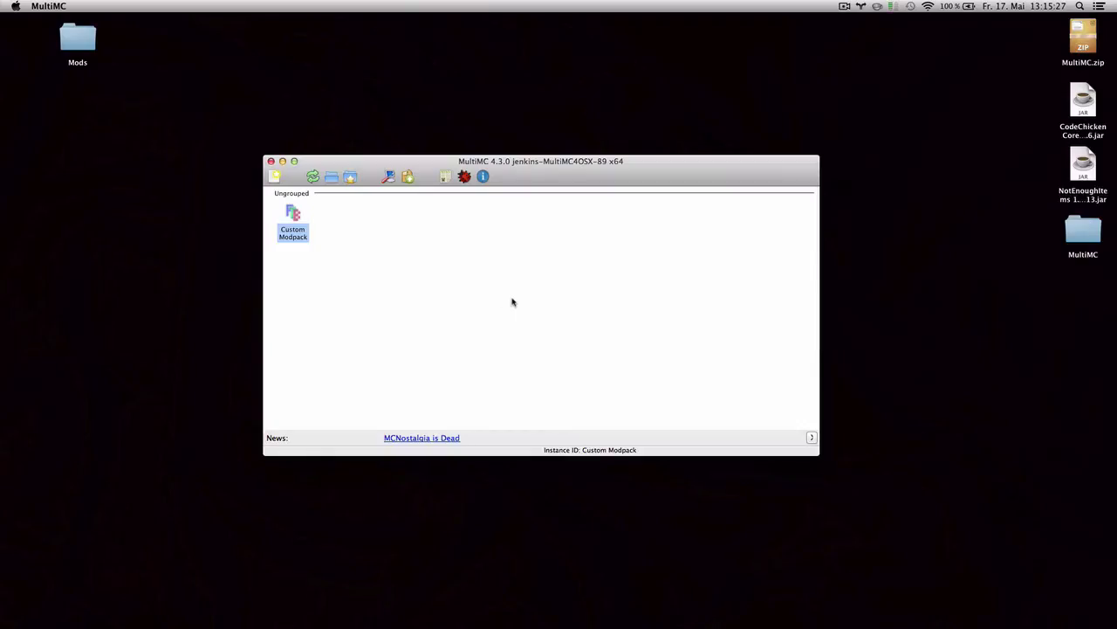
- Search Google for powercrystalscore, show the results in Chrome, and switch to the suggested spelling "powercrystals core"
{"action": "key", "text": "super"}
{"action": "key", "text": "super"}
{"action": "type", "text": "power"}
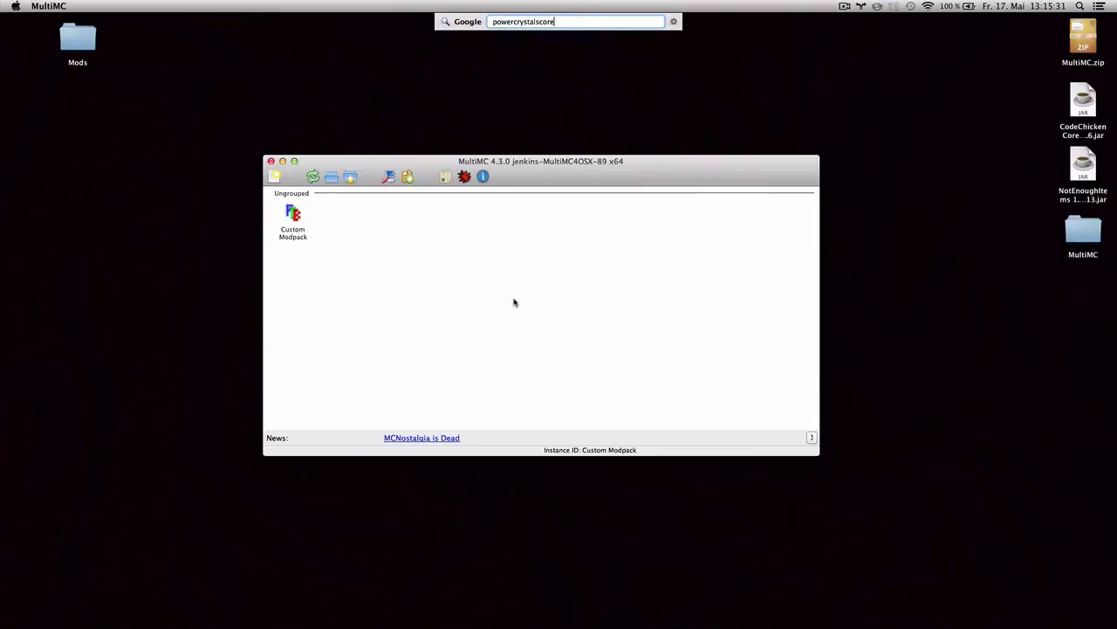
{"action": "type", "text": "crystalscore"}
{"action": "key", "text": "Return"}
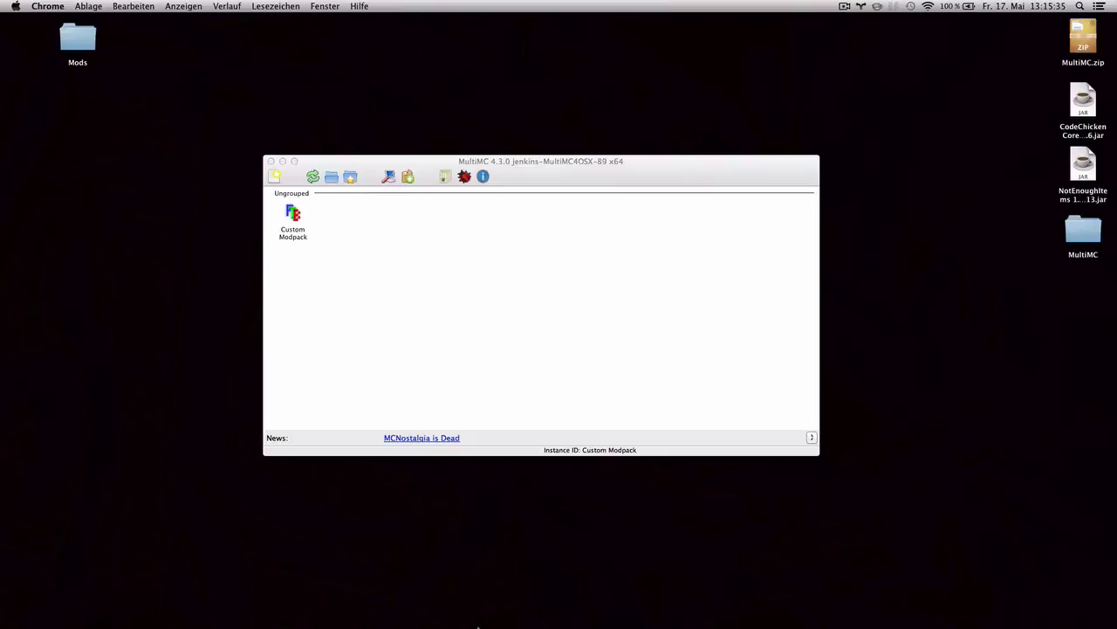
{"action": "mouse_move", "coordinate": [477, 625]}
{"action": "right_click", "coordinate": [551, 602]}
{"action": "left_click", "coordinate": [561, 565]}
{"action": "mouse_move", "coordinate": [550, 625]}
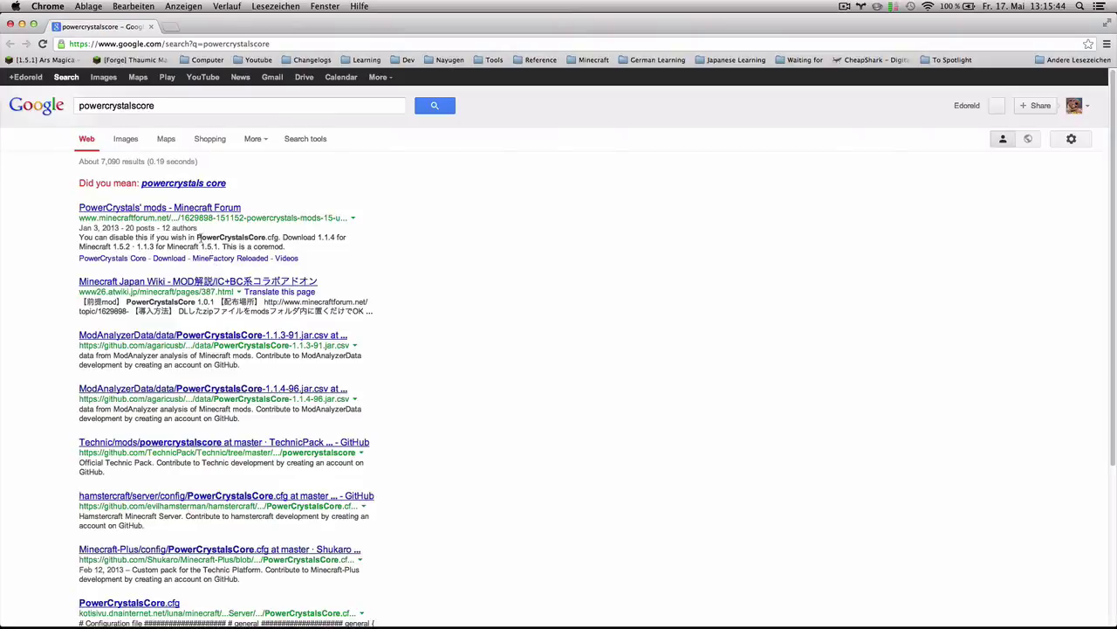
{"action": "left_click", "coordinate": [174, 184]}
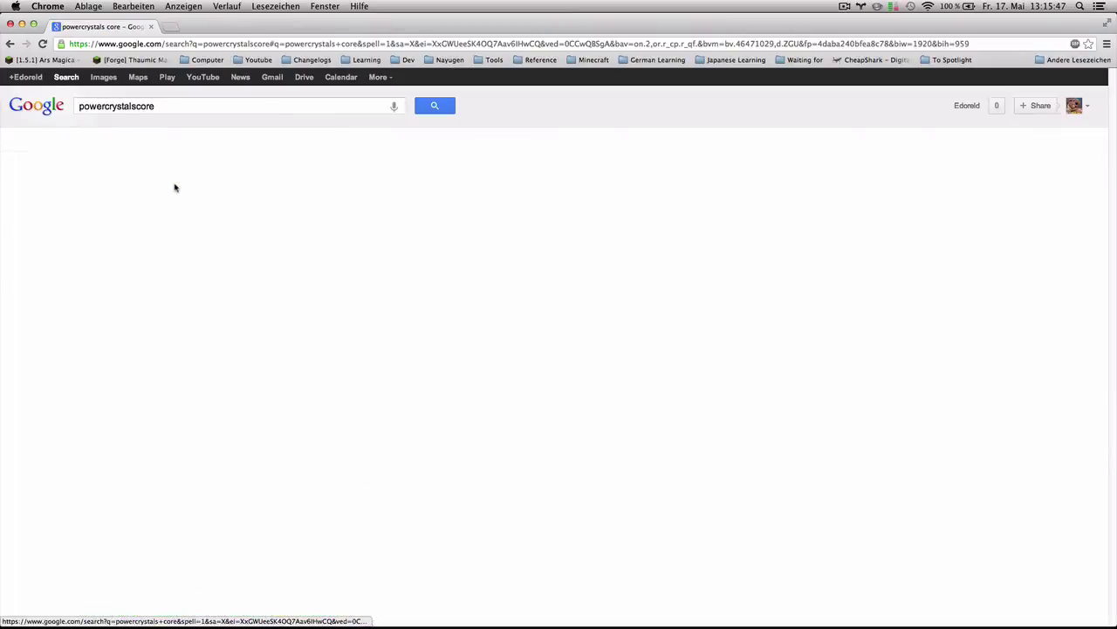
- Open the PowerCrystals' mods topic on Minecraft Forum and go to the PowerCrystals Core download section
{"action": "left_click", "coordinate": [138, 183]}
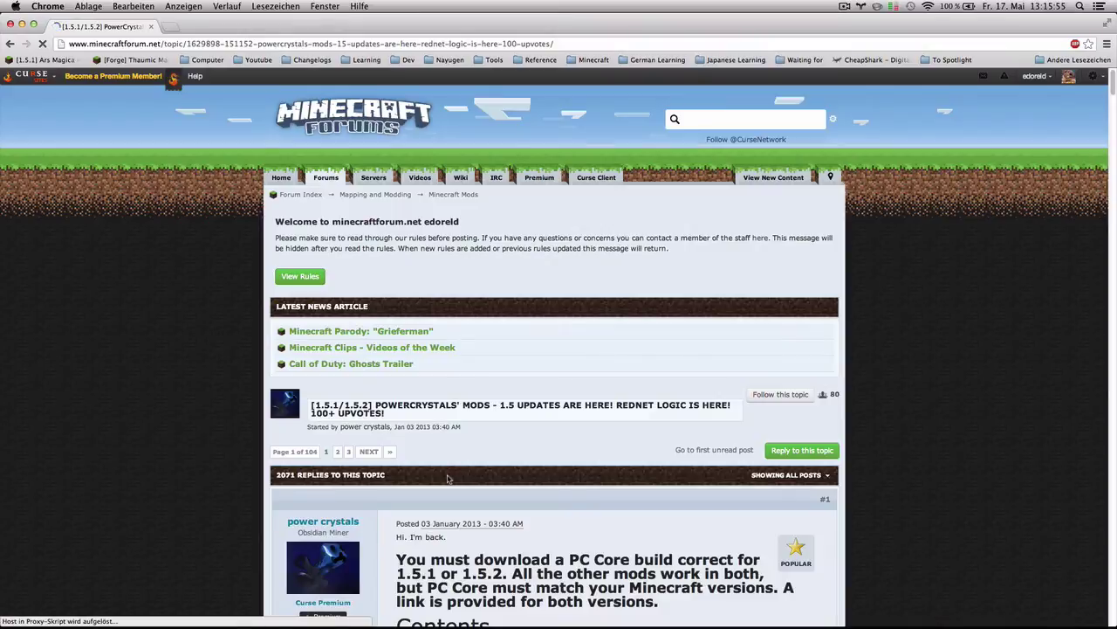
{"action": "scroll", "coordinate": [447, 478], "scroll_direction": "down", "scroll_amount": 1}
{"action": "scroll", "coordinate": [447, 477], "scroll_direction": "down", "scroll_amount": 3}
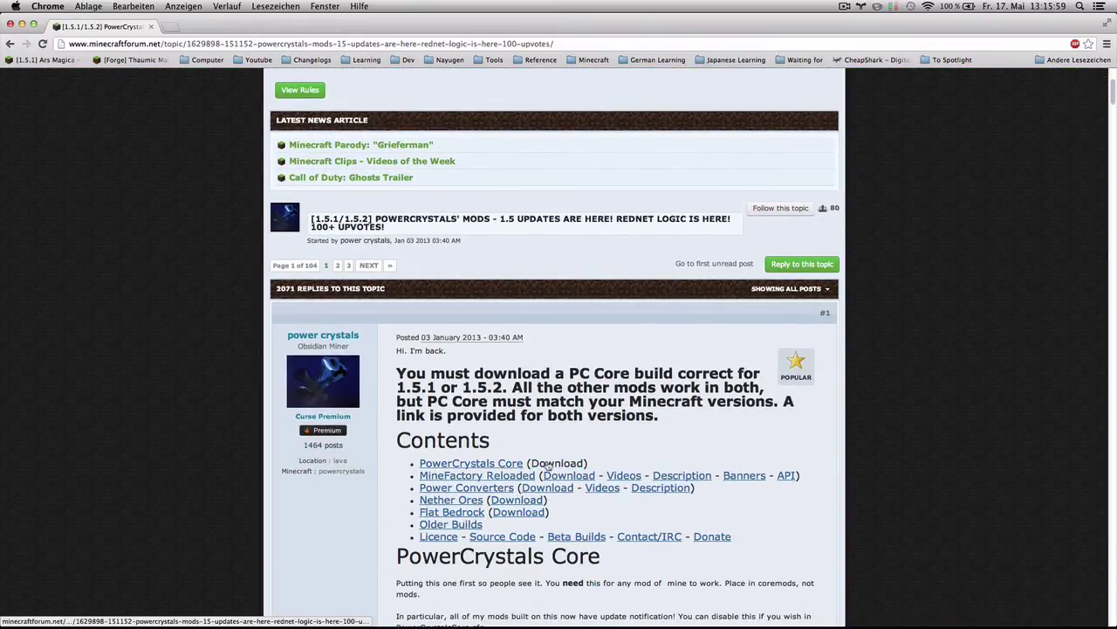
{"action": "left_click", "coordinate": [550, 463]}
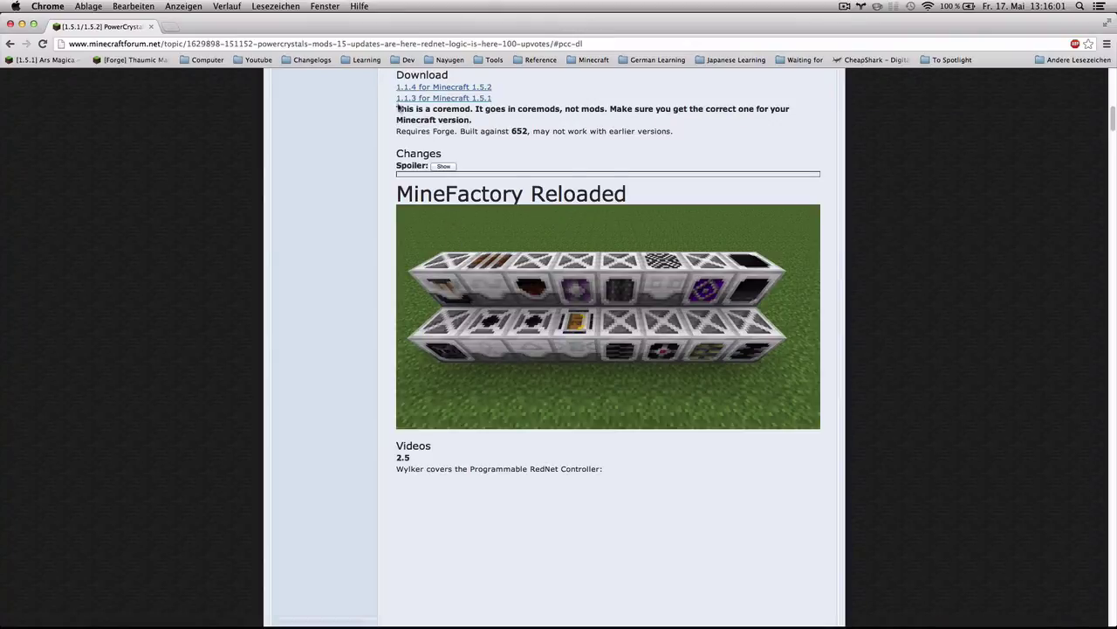
- Highlight the coremod and Forge requirement notes, download PowerCrystals Core 1.1.4 for Minecraft 1.5.2, keep the file, and close the browser window
{"action": "left_click_drag", "start_coordinate": [398, 104], "coordinate": [570, 116]}
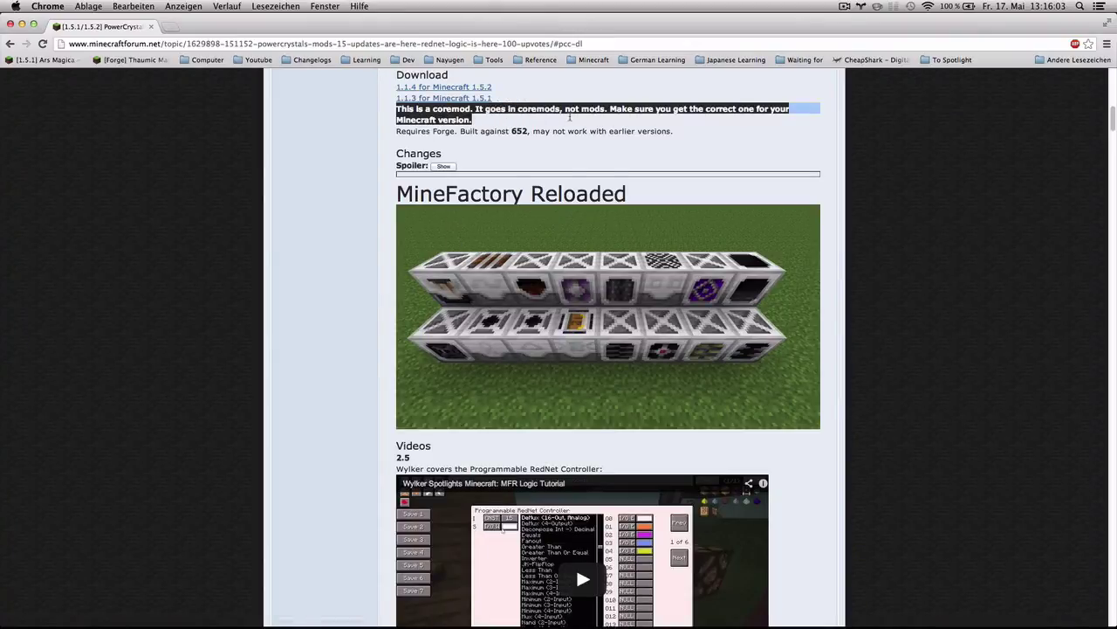
{"action": "left_click_drag", "start_coordinate": [397, 129], "coordinate": [528, 133]}
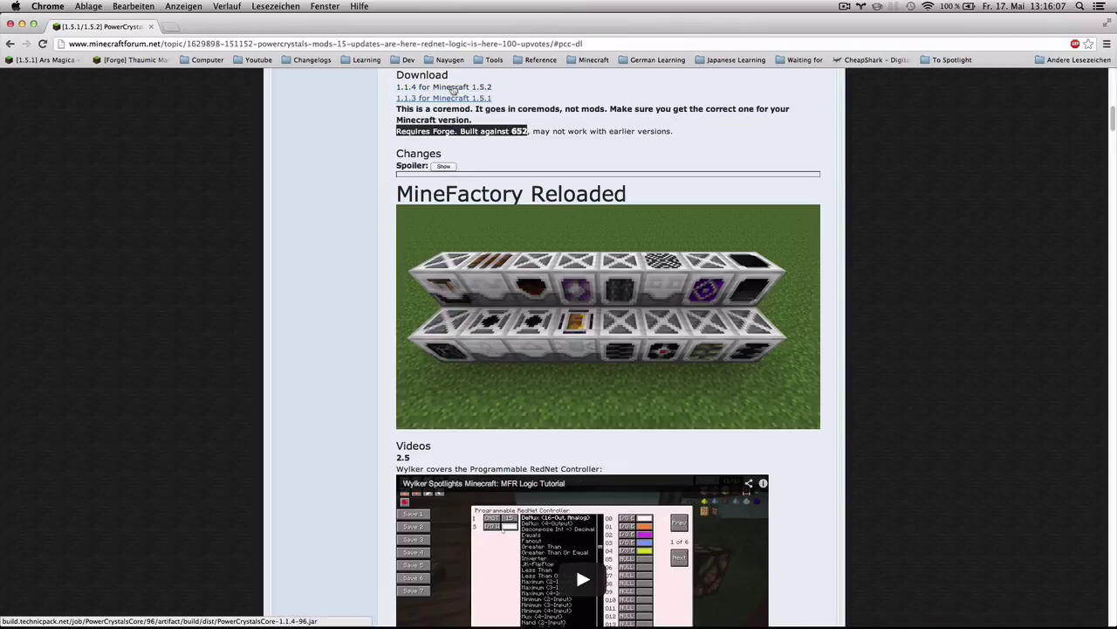
{"action": "left_click", "coordinate": [455, 90]}
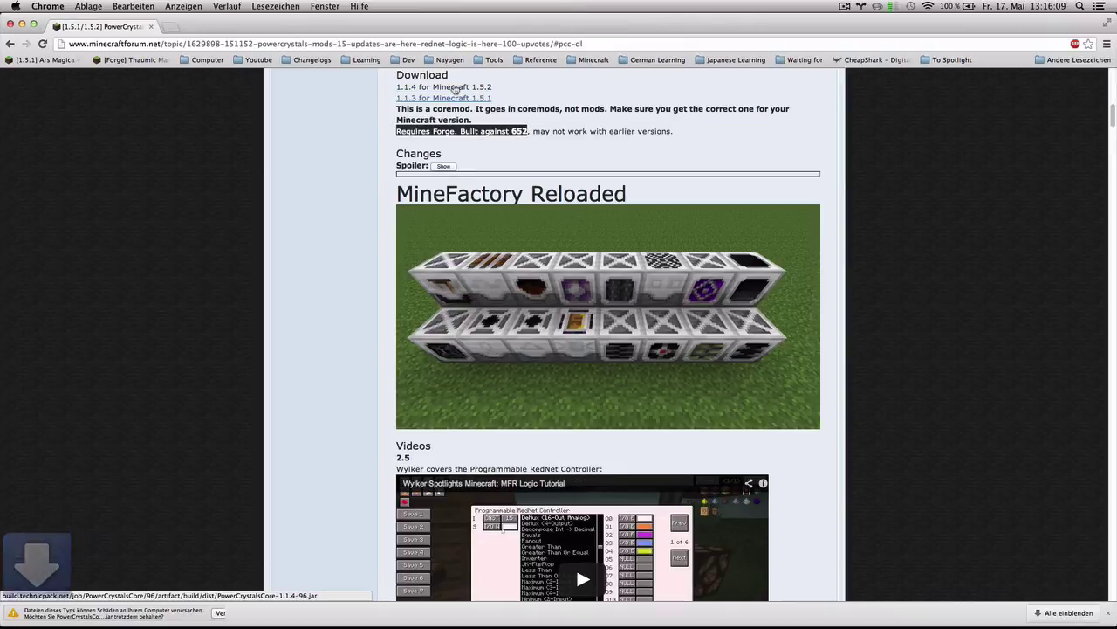
{"action": "left_click", "coordinate": [272, 612]}
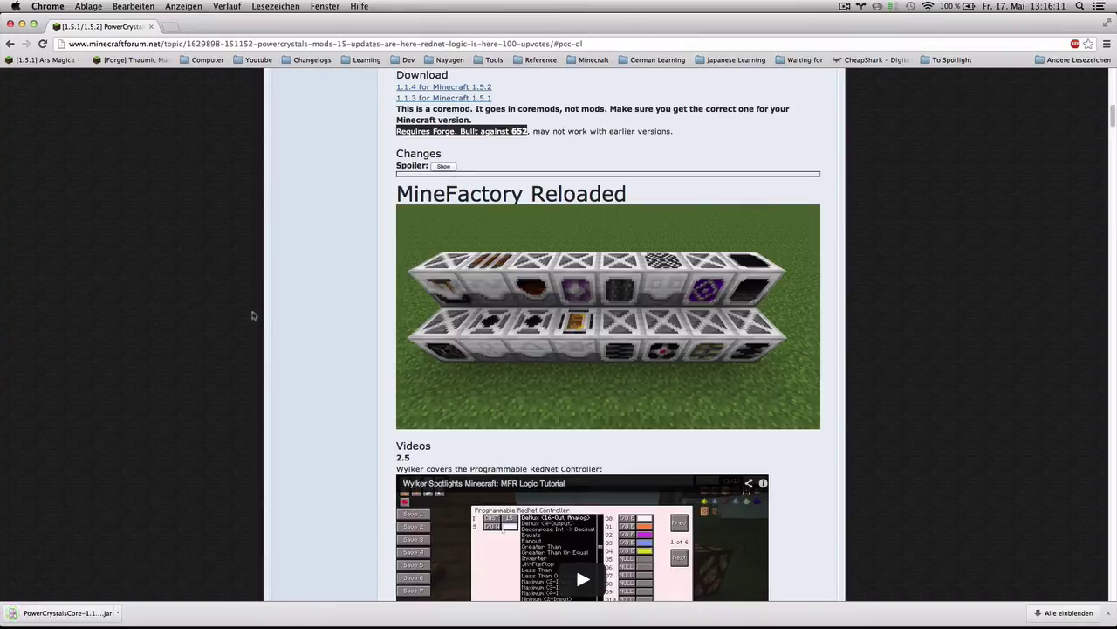
{"action": "left_click", "coordinate": [10, 23]}
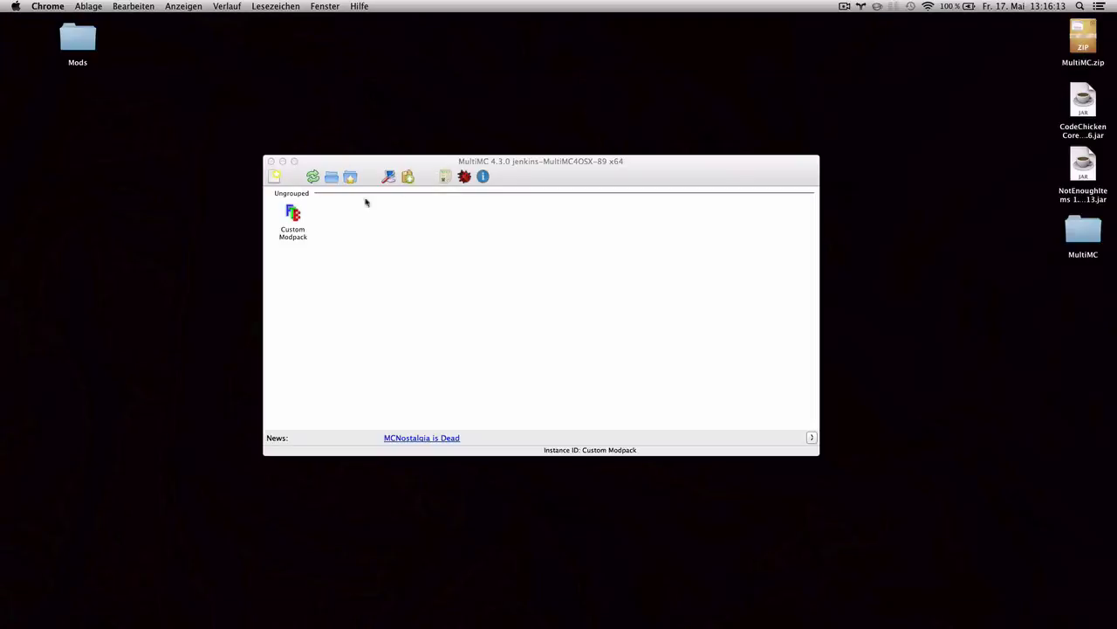
- Add PowerCrystalsCore-1.1.4-96 (3).jar from Downloads to the Custom Modpack's coremods, and close the mod editor
{"action": "right_click", "coordinate": [292, 224]}
{"action": "left_click", "coordinate": [316, 316]}
{"action": "left_click", "coordinate": [513, 223]}
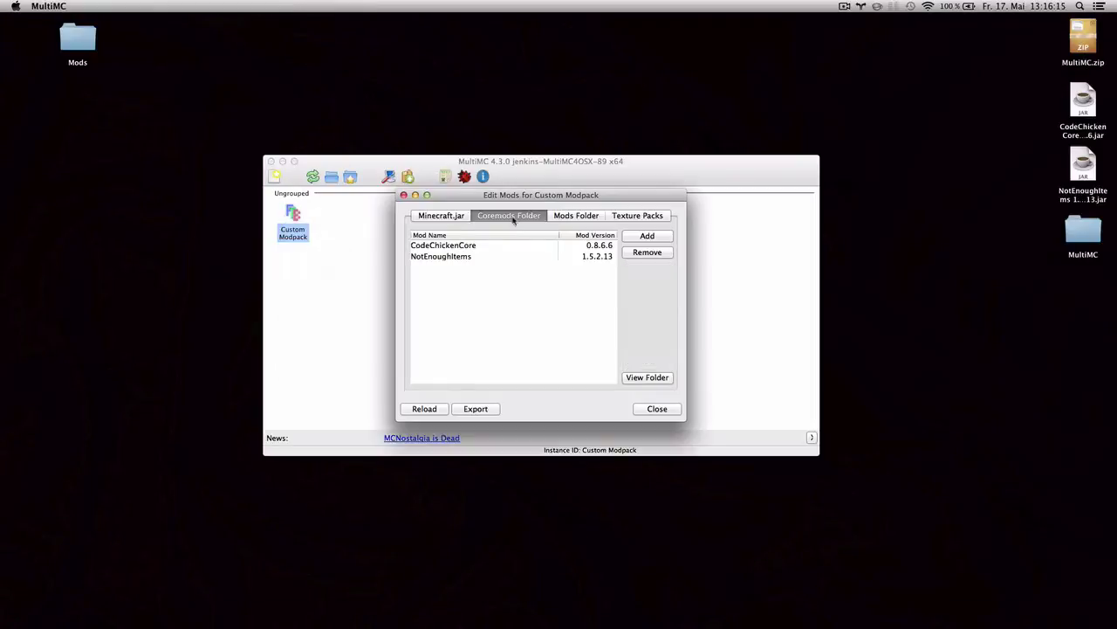
{"action": "left_click", "coordinate": [504, 256]}
{"action": "left_click", "coordinate": [493, 245]}
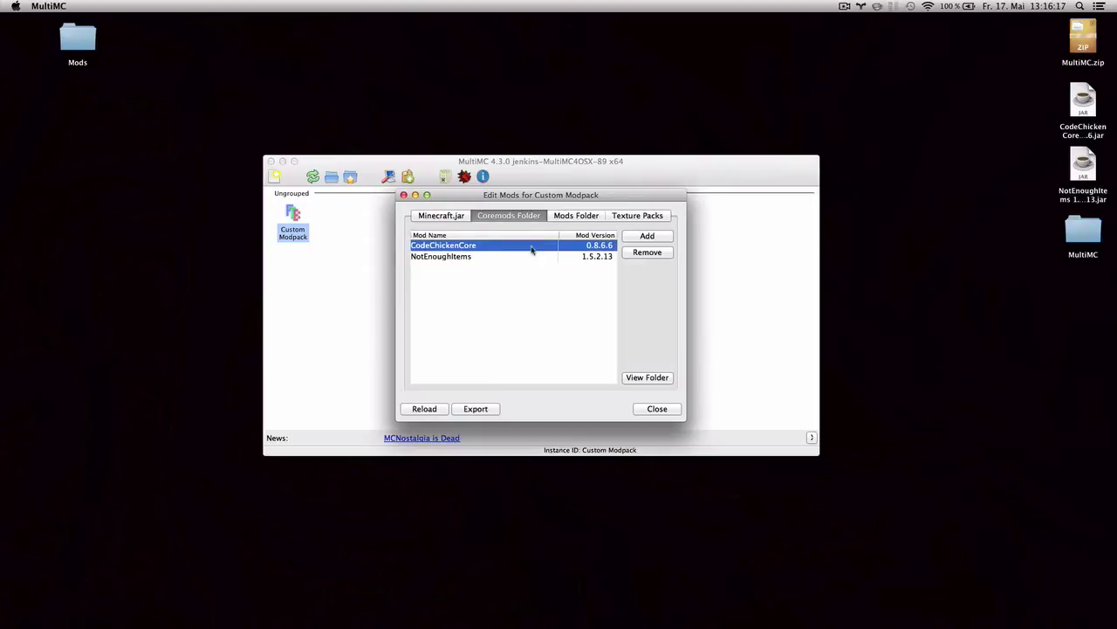
{"action": "left_click", "coordinate": [646, 237]}
{"action": "left_click", "coordinate": [423, 234]}
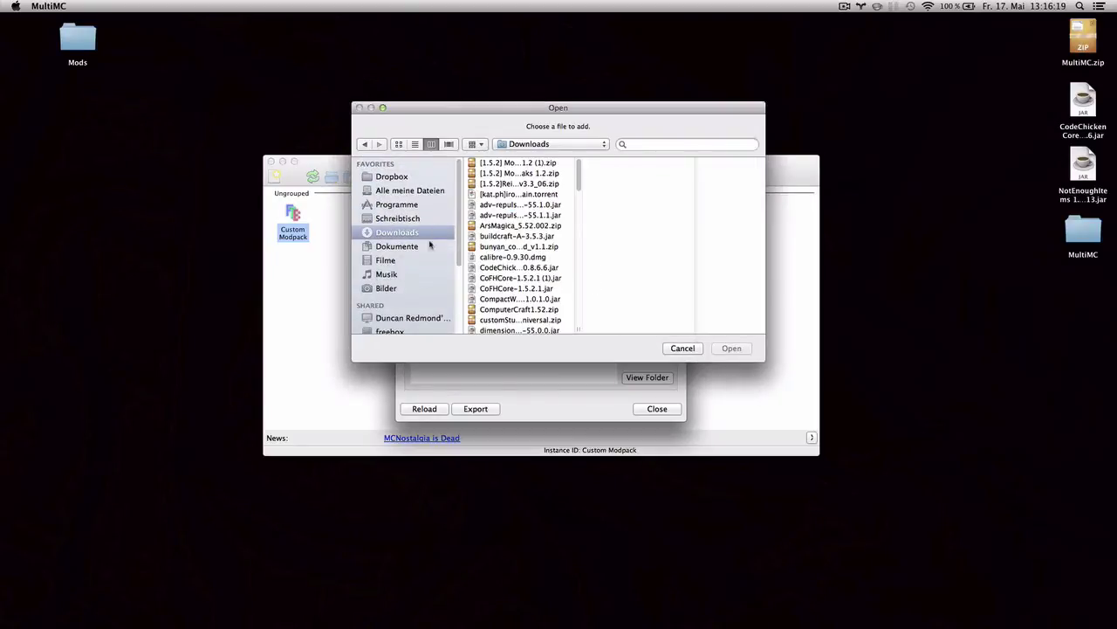
{"action": "scroll", "coordinate": [532, 319], "scroll_direction": "down", "scroll_amount": 10}
{"action": "scroll", "coordinate": [534, 317], "scroll_direction": "down", "scroll_amount": 10}
{"action": "left_click", "coordinate": [519, 267]}
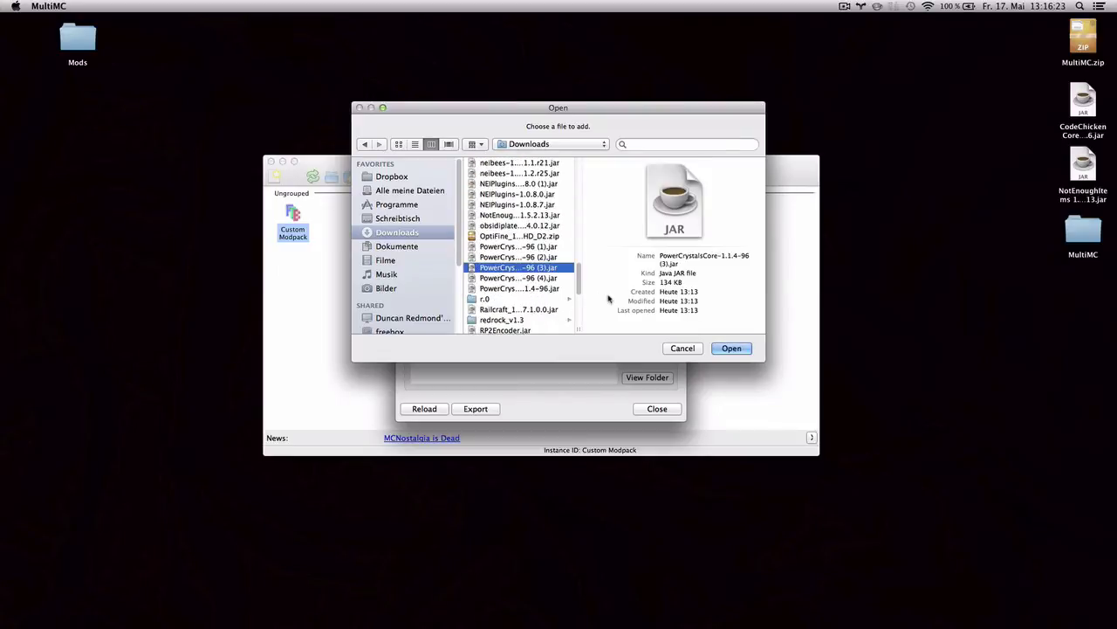
{"action": "key", "text": "Return"}
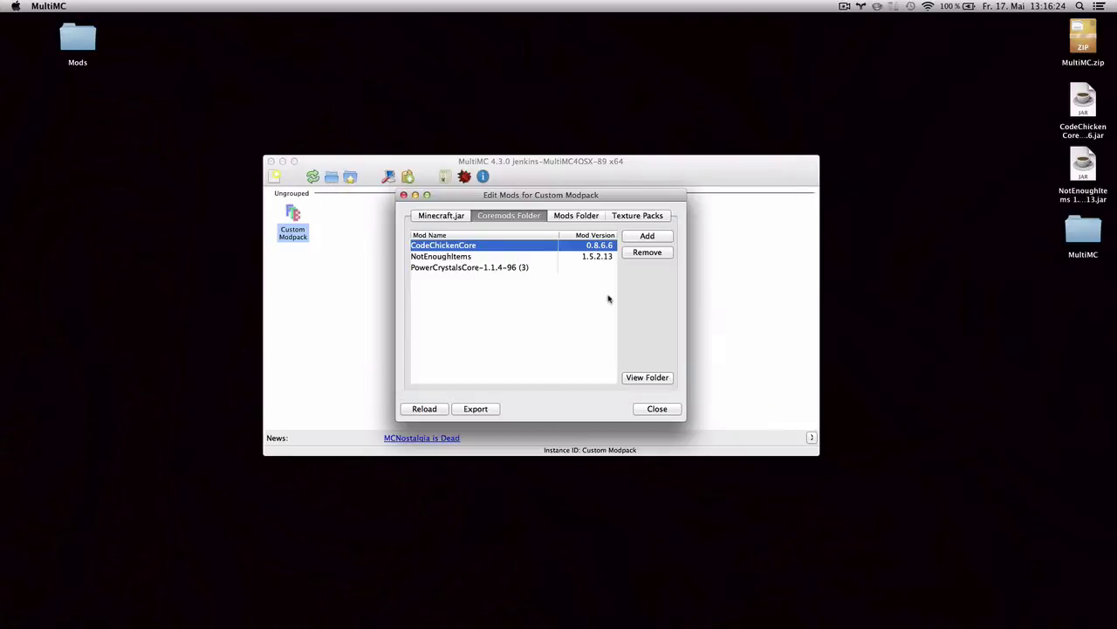
{"action": "left_click", "coordinate": [657, 409]}
- Test-launch the Custom Modpack, check the console log and the Forge Mod Loader screen, and quit the game
{"action": "double_click", "coordinate": [296, 223]}
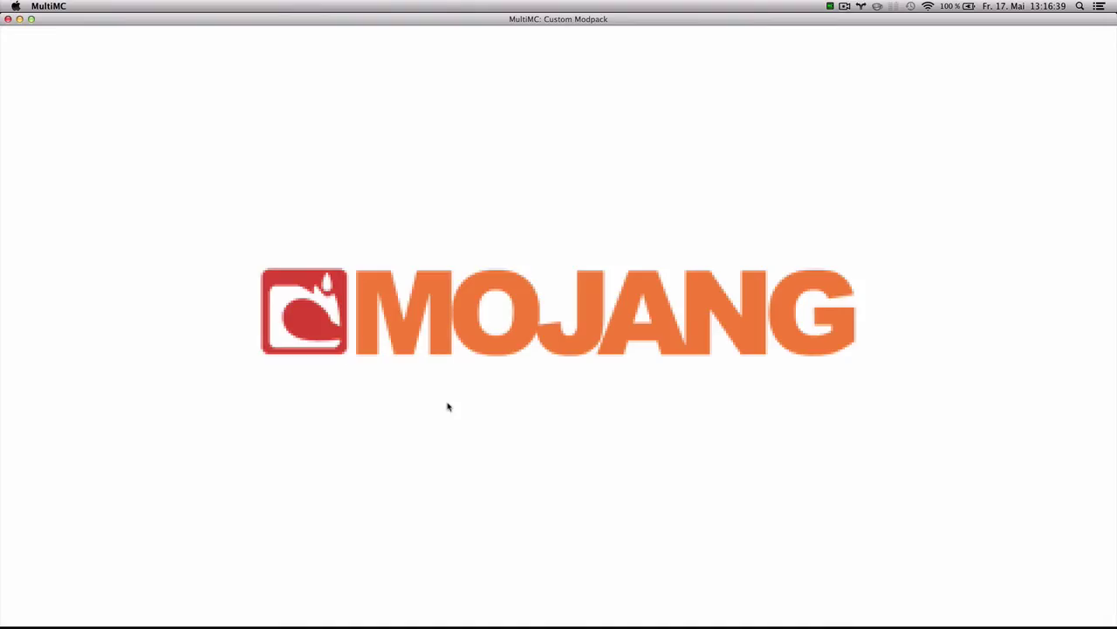
{"action": "mouse_move", "coordinate": [528, 622]}
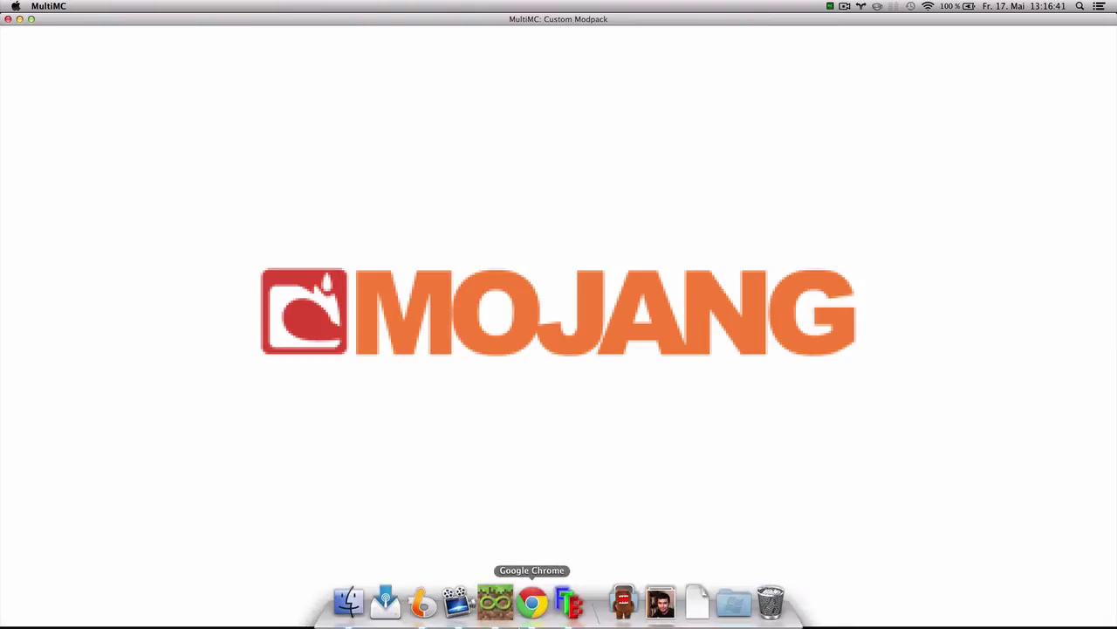
{"action": "left_click", "coordinate": [495, 602]}
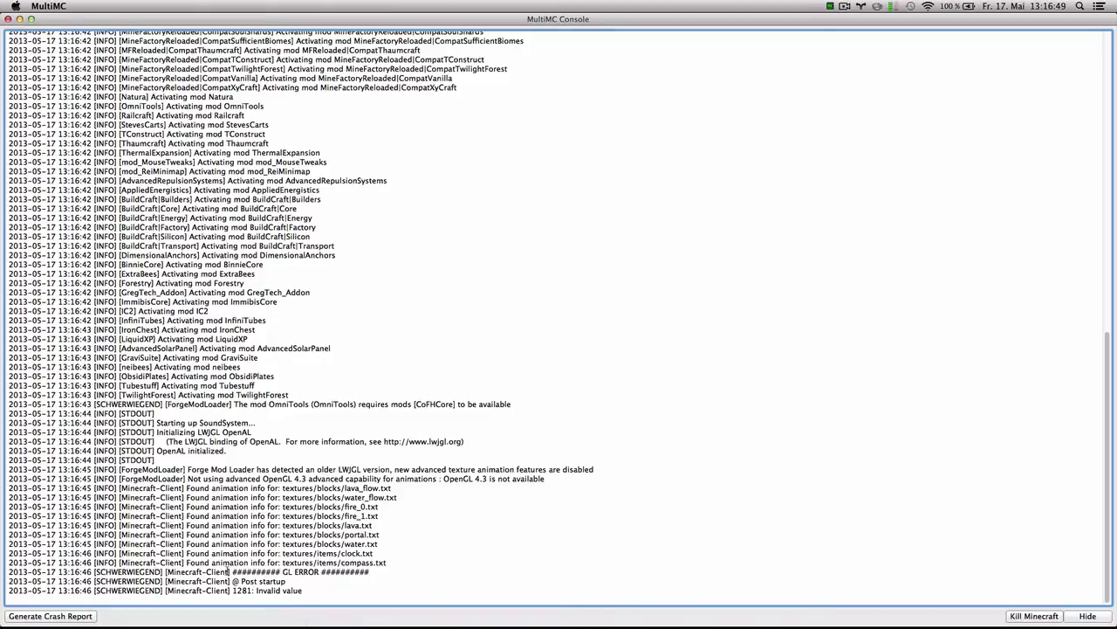
{"action": "left_click_drag", "start_coordinate": [233, 572], "coordinate": [369, 571]}
{"action": "mouse_move", "coordinate": [495, 611]}
{"action": "left_click", "coordinate": [569, 604]}
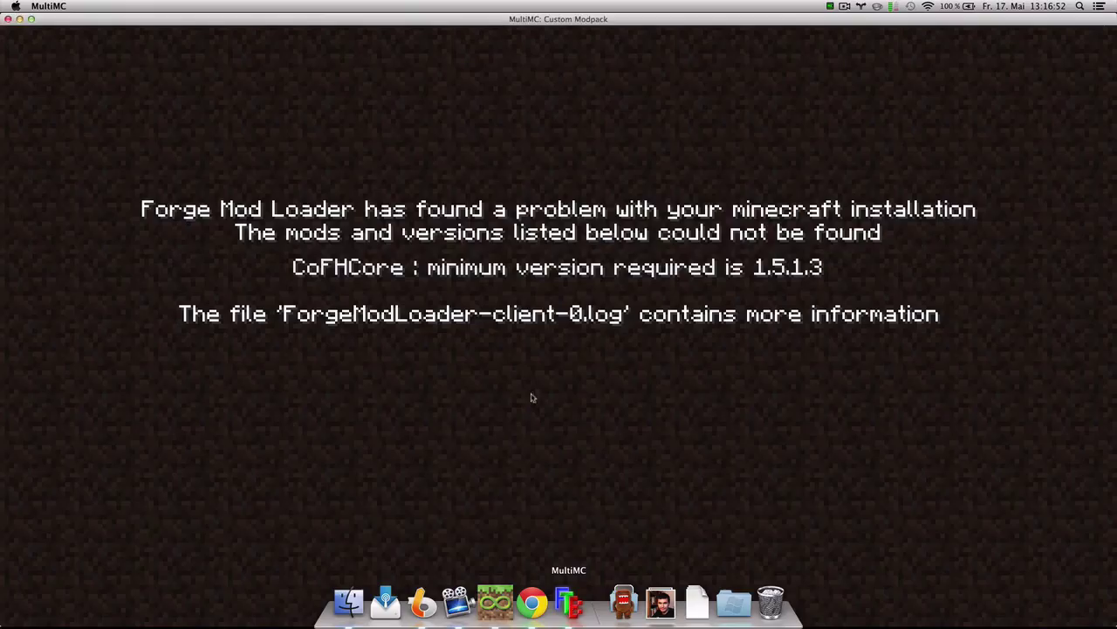
{"action": "left_click", "coordinate": [7, 19]}
- Search Google for "cofh core" from the Spotlight-style search field
{"action": "key", "text": "super+space"}
{"action": "type", "text": "co"}
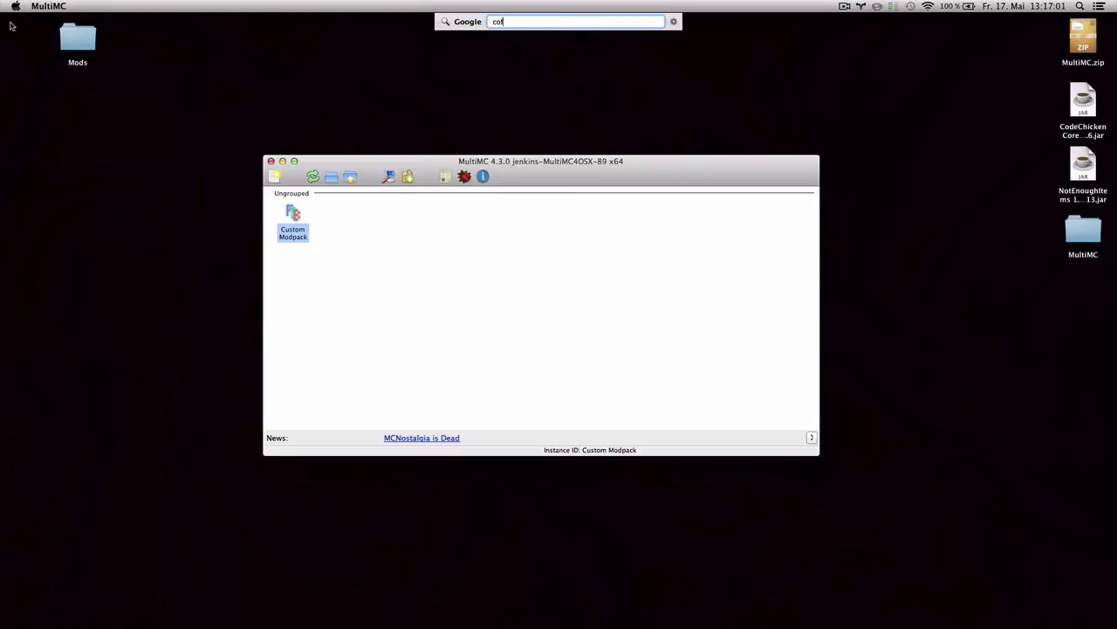
{"action": "type", "text": "fh core"}
{"action": "key", "text": "Return"}
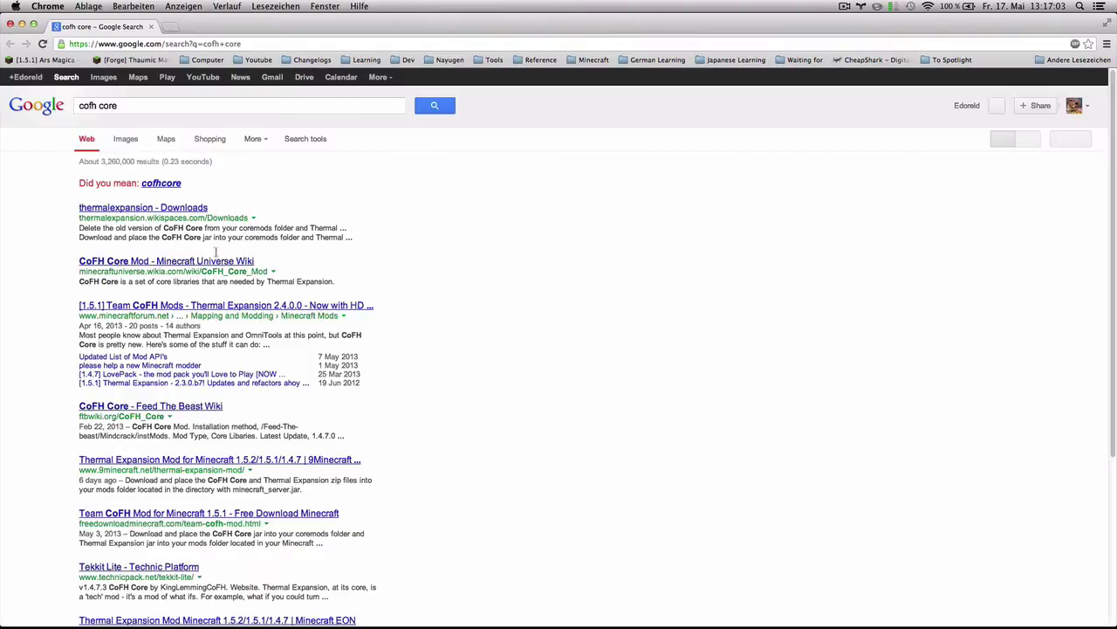
- Open the Team CoFH Mods forum topic and go on to the latest versions on the Thermal Expansion wiki's Downloads page
{"action": "scroll", "coordinate": [117, 301], "scroll_direction": "down", "scroll_amount": 2}
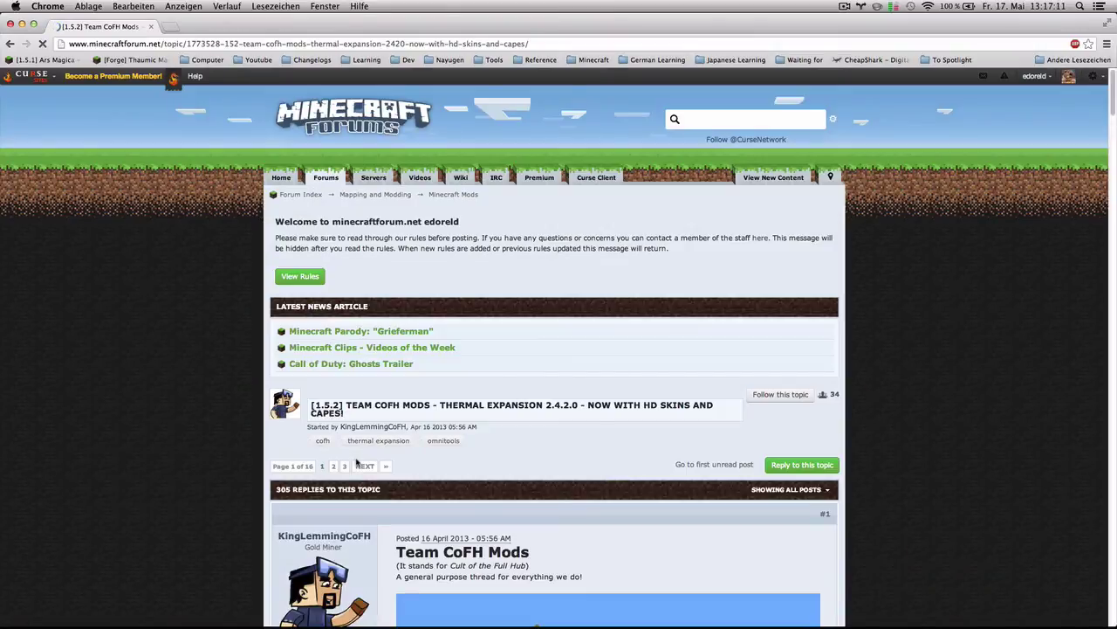
{"action": "scroll", "coordinate": [357, 463], "scroll_direction": "down", "scroll_amount": 5}
{"action": "scroll", "coordinate": [357, 463], "scroll_direction": "down", "scroll_amount": 3}
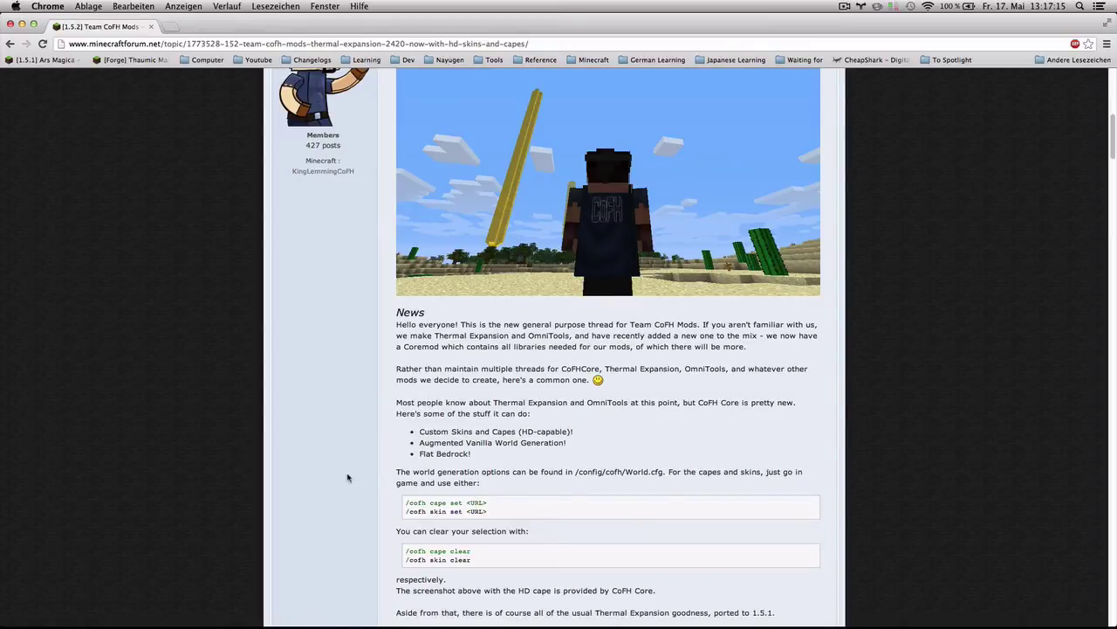
{"action": "scroll", "coordinate": [347, 478], "scroll_direction": "down", "scroll_amount": 5}
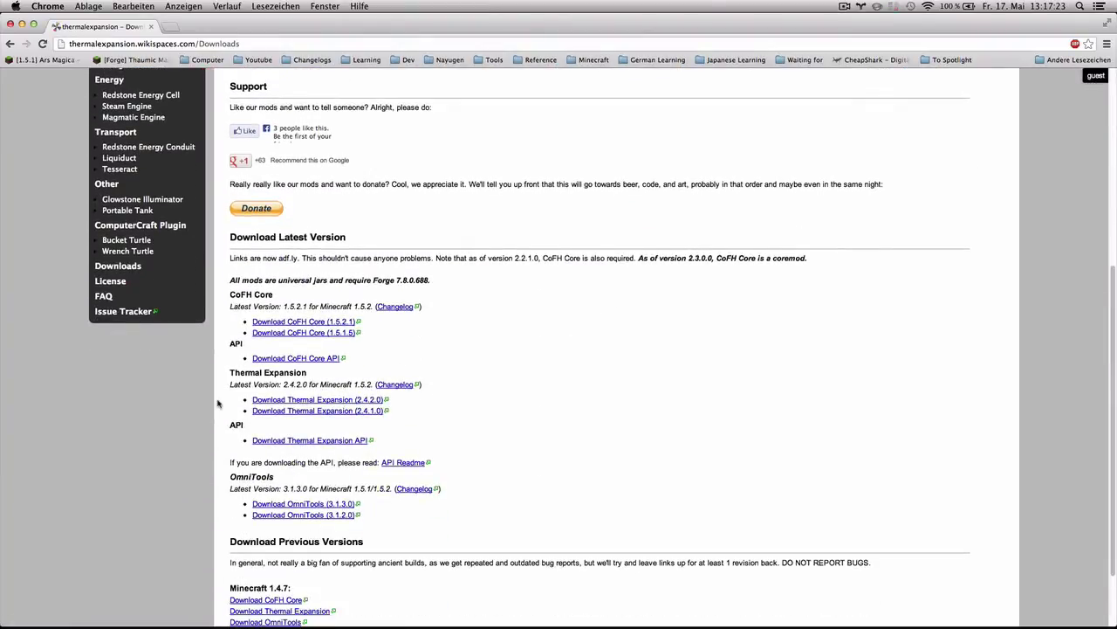
{"action": "scroll", "coordinate": [219, 404], "scroll_direction": "down", "scroll_amount": 2}
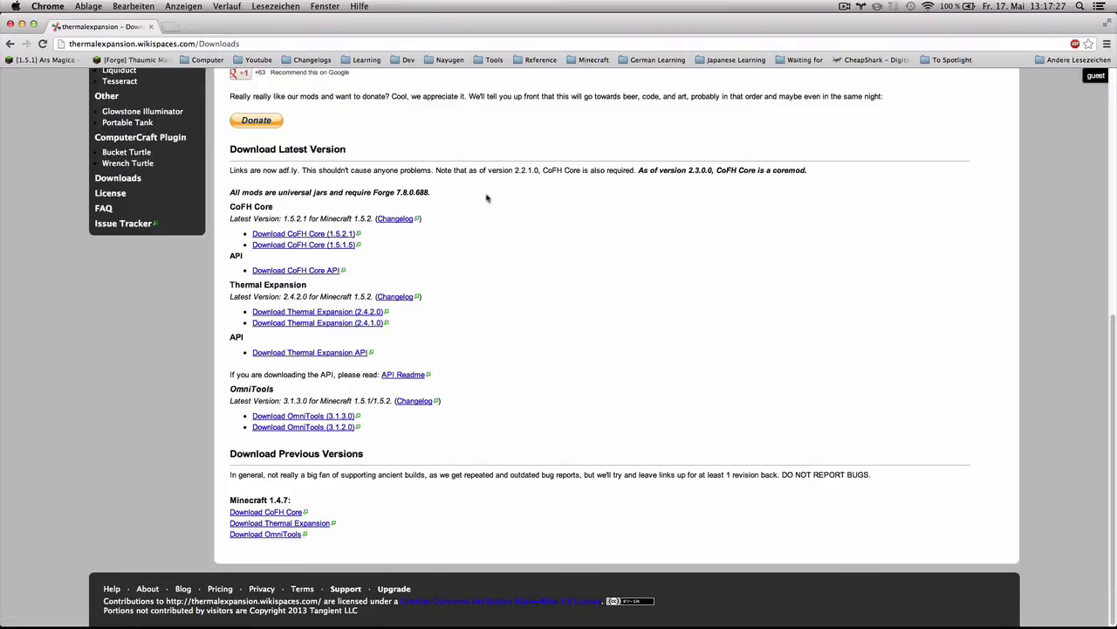
- Highlight the coremod note and the required Forge version, and open the CoFH Core 1.5.2.1 download link
{"action": "left_click_drag", "start_coordinate": [643, 170], "coordinate": [829, 172]}
{"action": "double_click", "coordinate": [417, 194]}
{"action": "left_click_drag", "start_coordinate": [418, 194], "coordinate": [432, 190]}
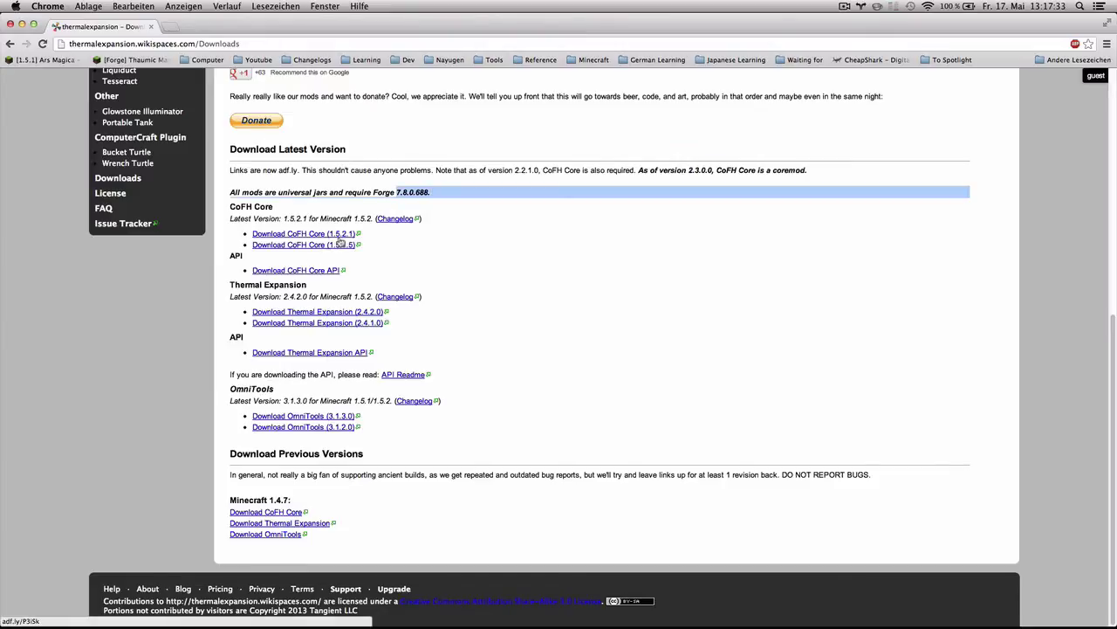
{"action": "left_click", "coordinate": [332, 235]}
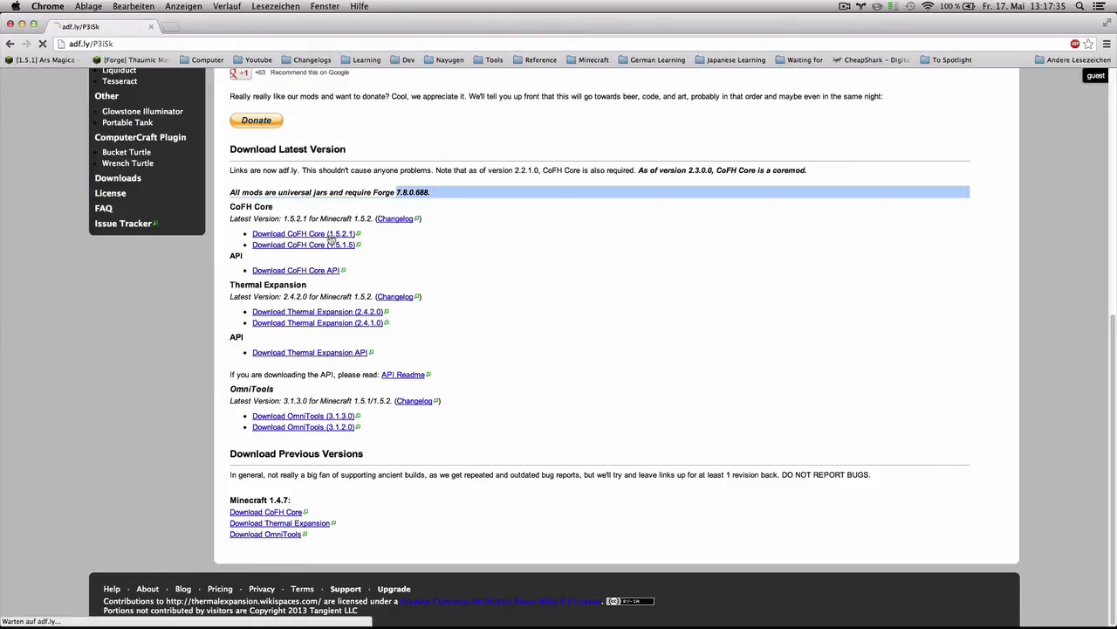
- Switch to MultiMC and add CoFHCore-1.5.2.1 (1).jar from Downloads to the Custom Modpack's coremods
{"action": "key", "text": "super+Tab"}
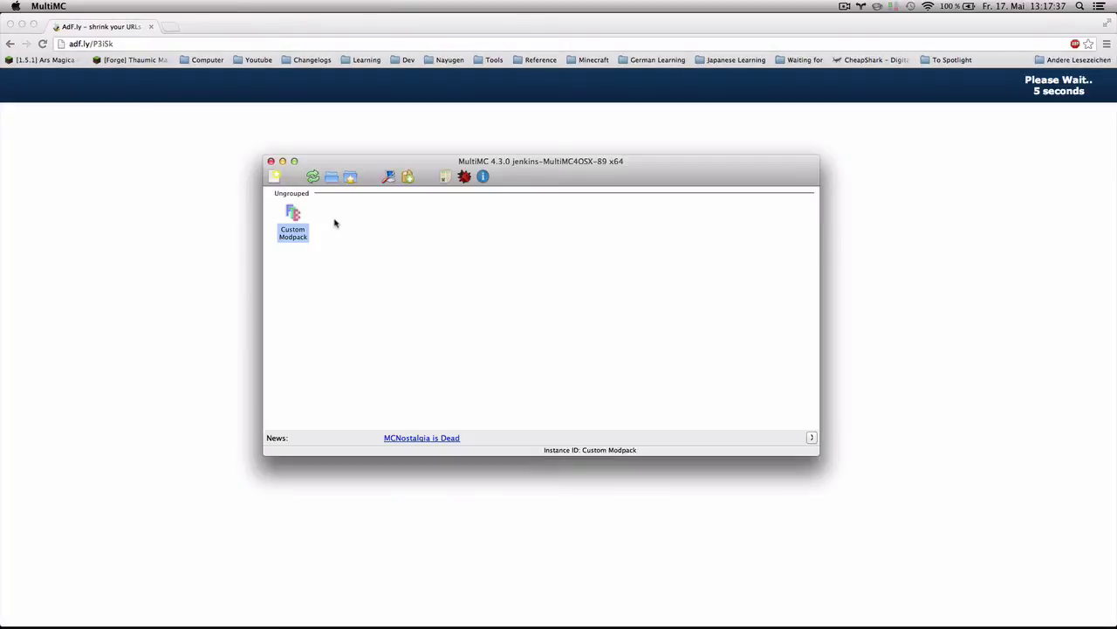
{"action": "right_click", "coordinate": [281, 213]}
{"action": "left_click", "coordinate": [298, 312]}
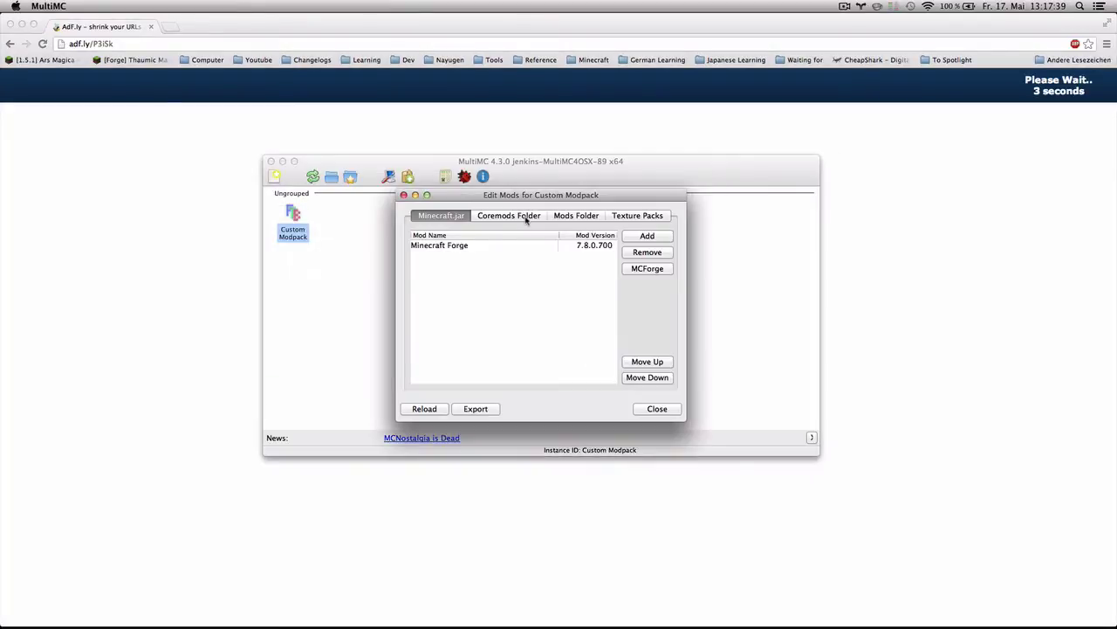
{"action": "left_click", "coordinate": [526, 216]}
{"action": "left_click", "coordinate": [646, 235]}
{"action": "left_click", "coordinate": [379, 233]}
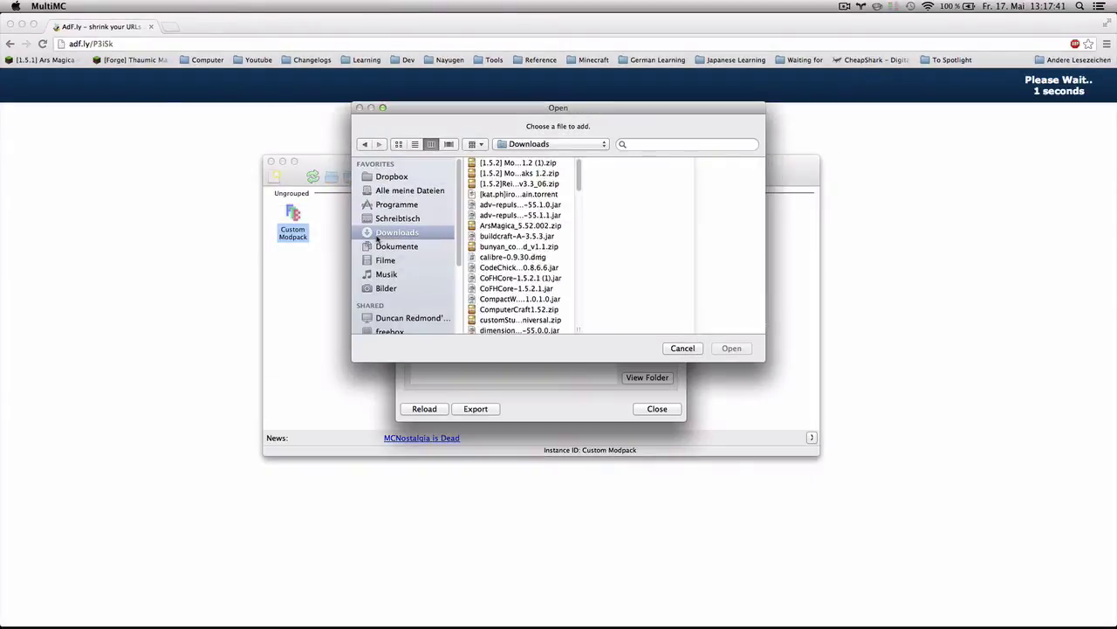
{"action": "type", "text": "cof"}
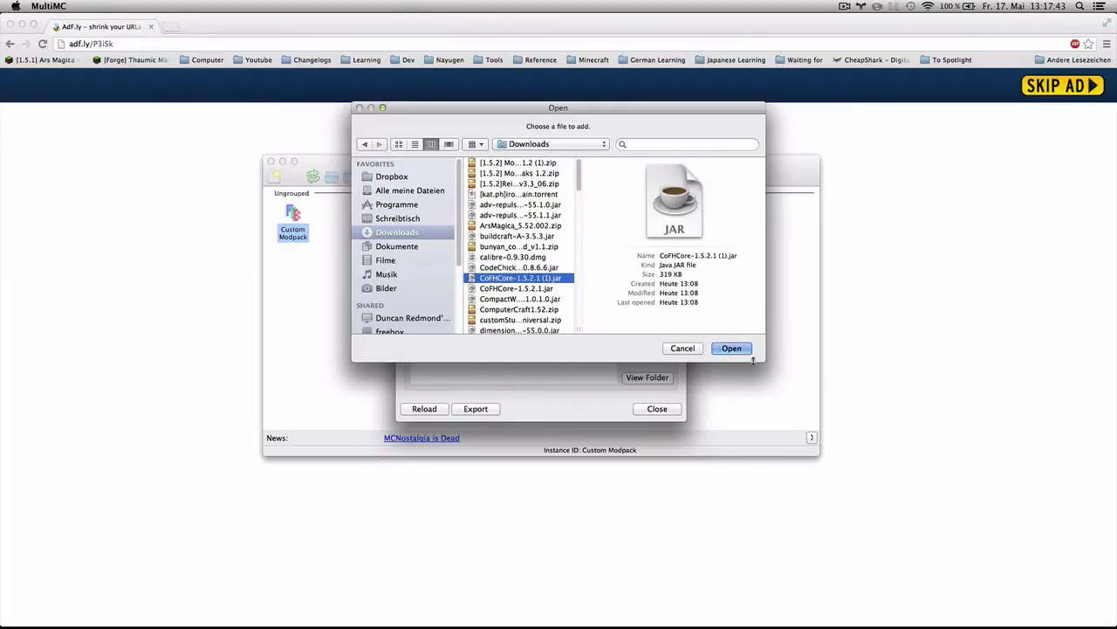
{"action": "left_click", "coordinate": [743, 352]}
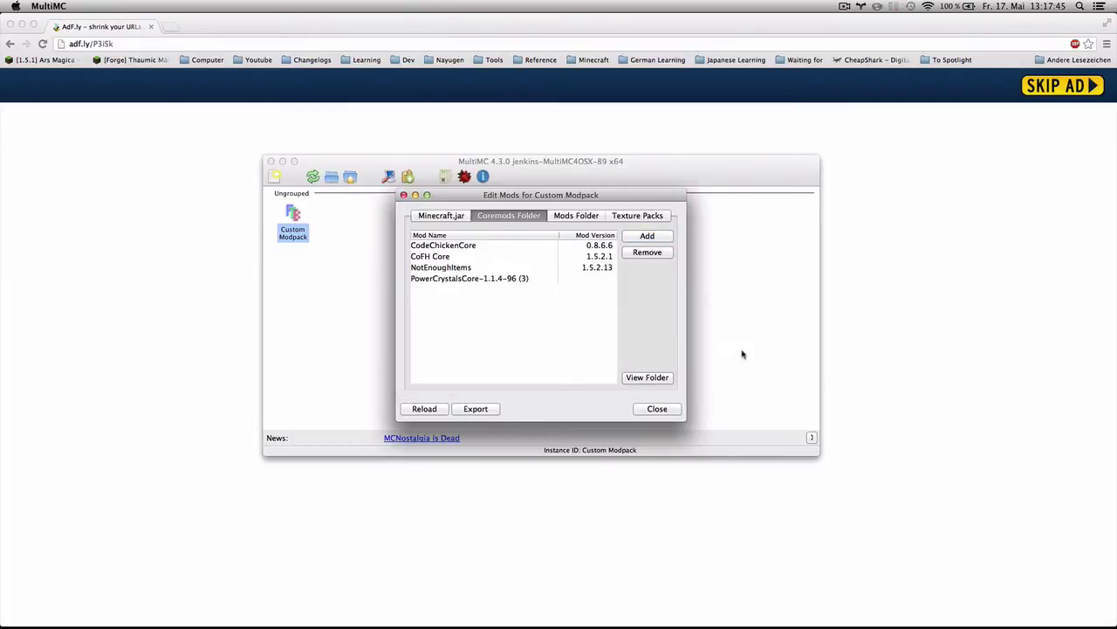
- Minimize the browser window and remove the instance's regular mods except adv-repulsion-systems-55.1.1 and Advanced Solar Panels
{"action": "left_click", "coordinate": [578, 215]}
{"action": "left_click", "coordinate": [149, 207]}
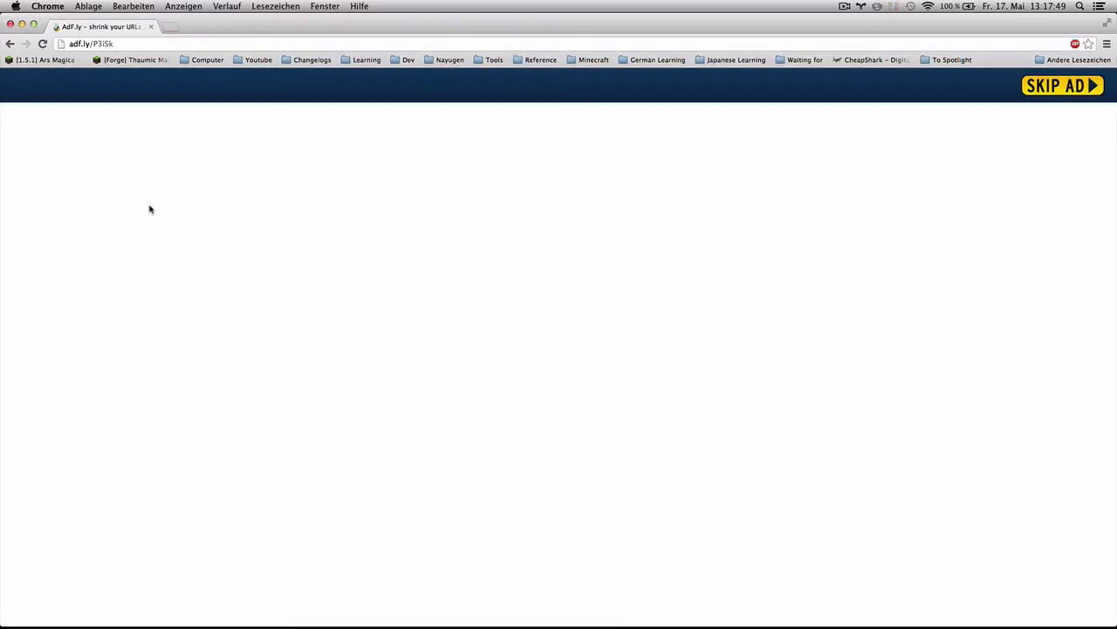
{"action": "key", "text": "super+m"}
{"action": "left_click", "coordinate": [478, 248]}
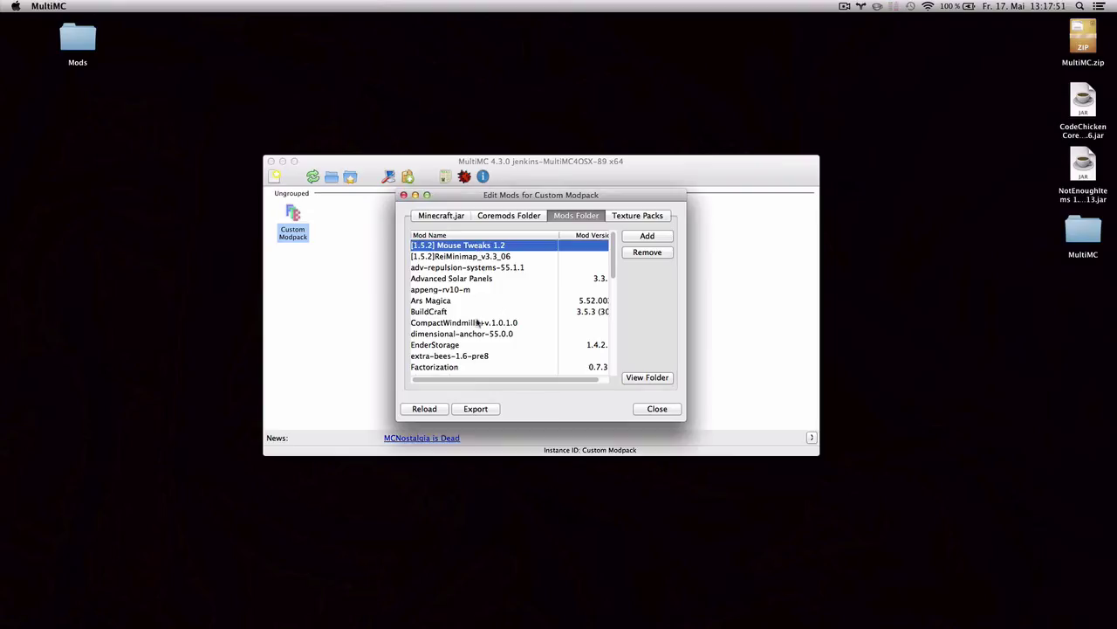
{"action": "scroll", "coordinate": [477, 349], "scroll_direction": "down", "scroll_amount": 10}
{"action": "left_click", "coordinate": [464, 358], "text": "shift"}
{"action": "left_click", "coordinate": [463, 367], "text": "shift"}
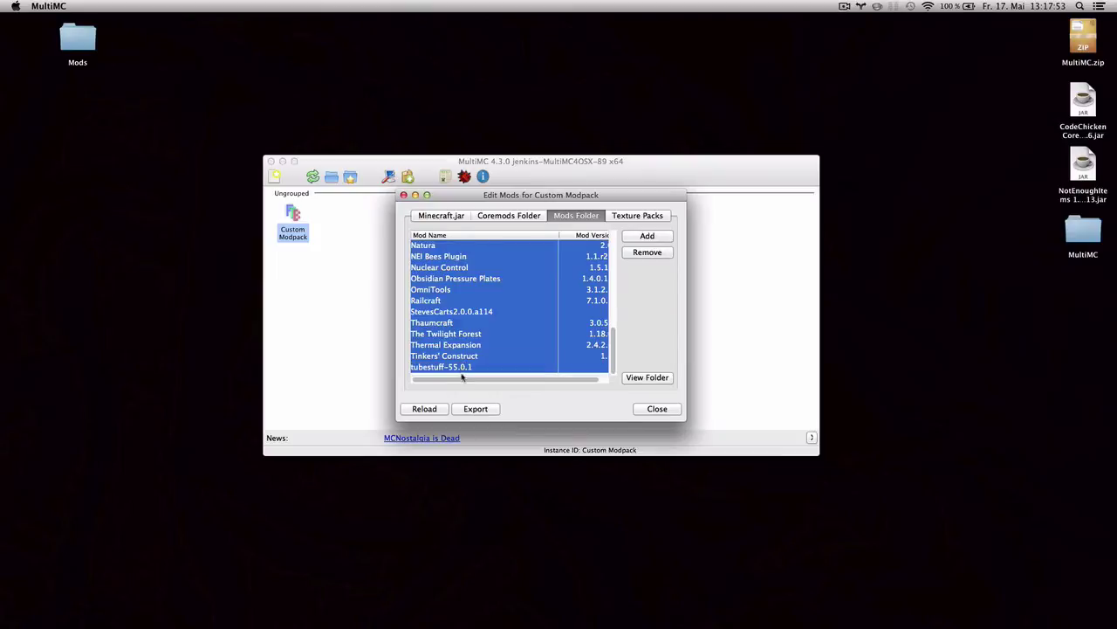
{"action": "scroll", "coordinate": [469, 323], "scroll_direction": "up", "scroll_amount": 10}
{"action": "left_click", "coordinate": [467, 278], "text": "super"}
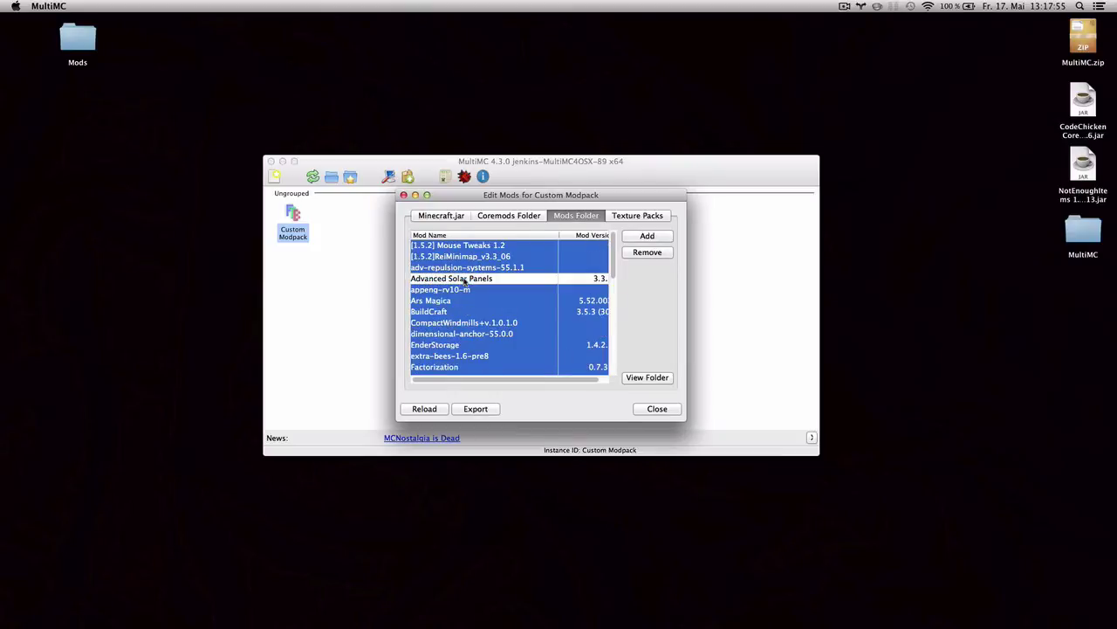
{"action": "left_click", "coordinate": [473, 267], "text": "super"}
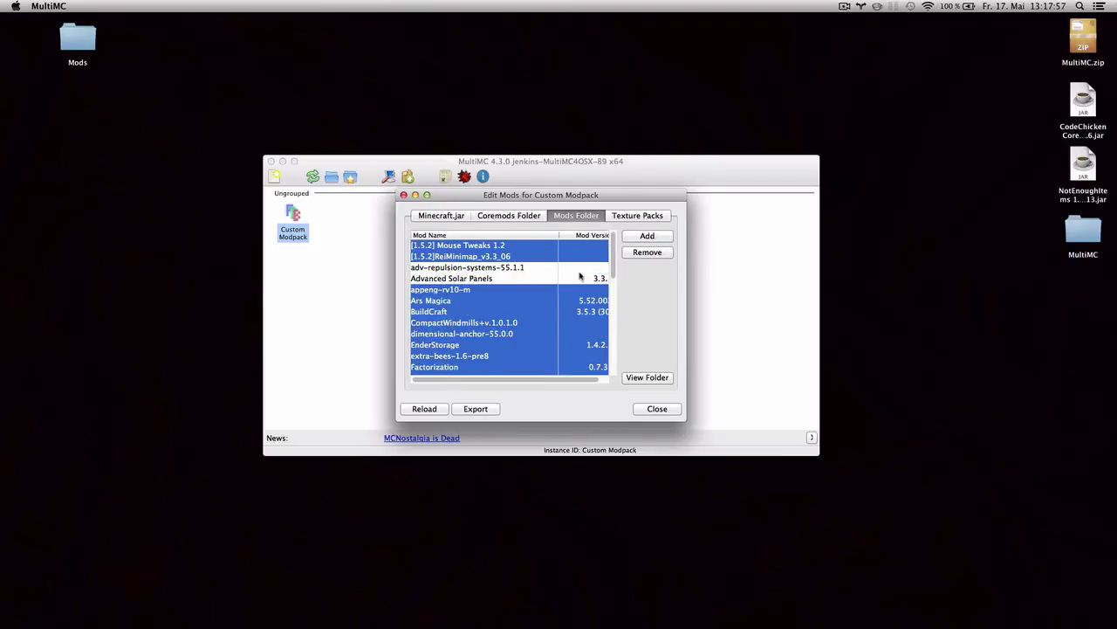
{"action": "left_click", "coordinate": [661, 255]}
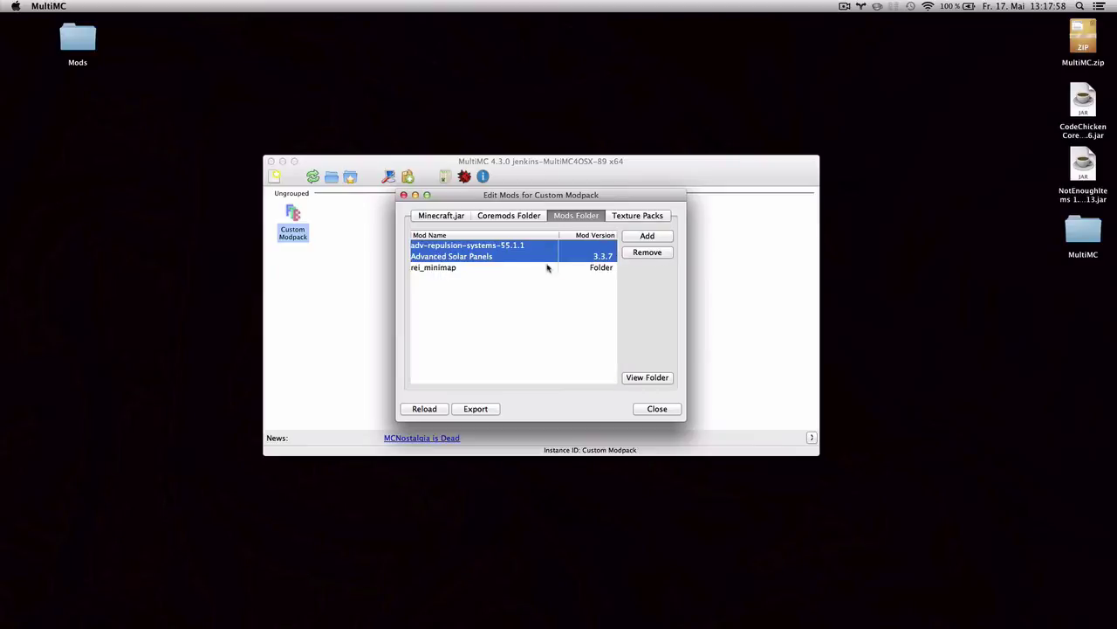
- Remove the leftover rei_minimap folder from the instance's mods and close the mod editor
{"action": "left_click", "coordinate": [494, 267]}
{"action": "left_click", "coordinate": [647, 252]}
{"action": "left_click", "coordinate": [472, 256]}
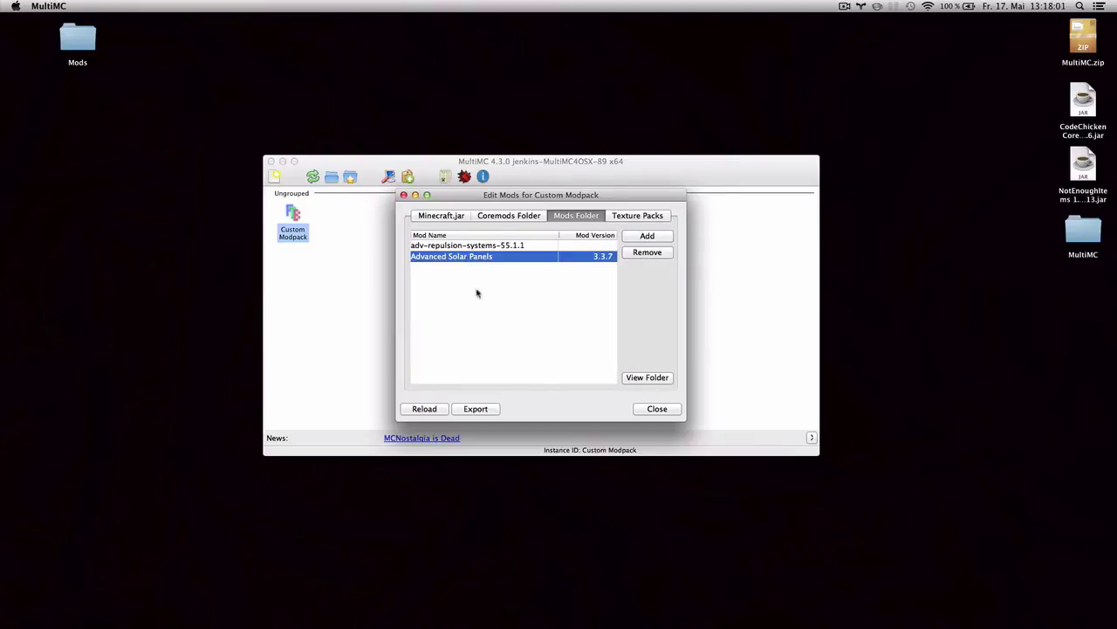
{"action": "left_click", "coordinate": [662, 410]}
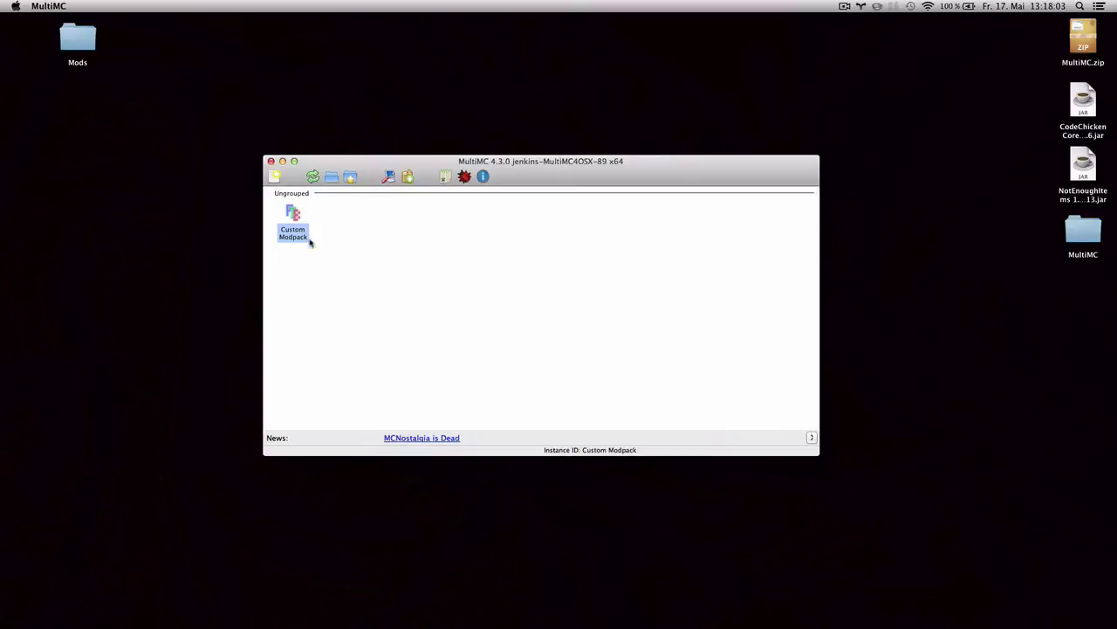
- Open the Custom Modpack's instance folder and go into the config folder inside its minecraft folder
{"action": "right_click", "coordinate": [290, 218]}
{"action": "left_click", "coordinate": [293, 212]}
{"action": "right_click", "coordinate": [295, 217]}
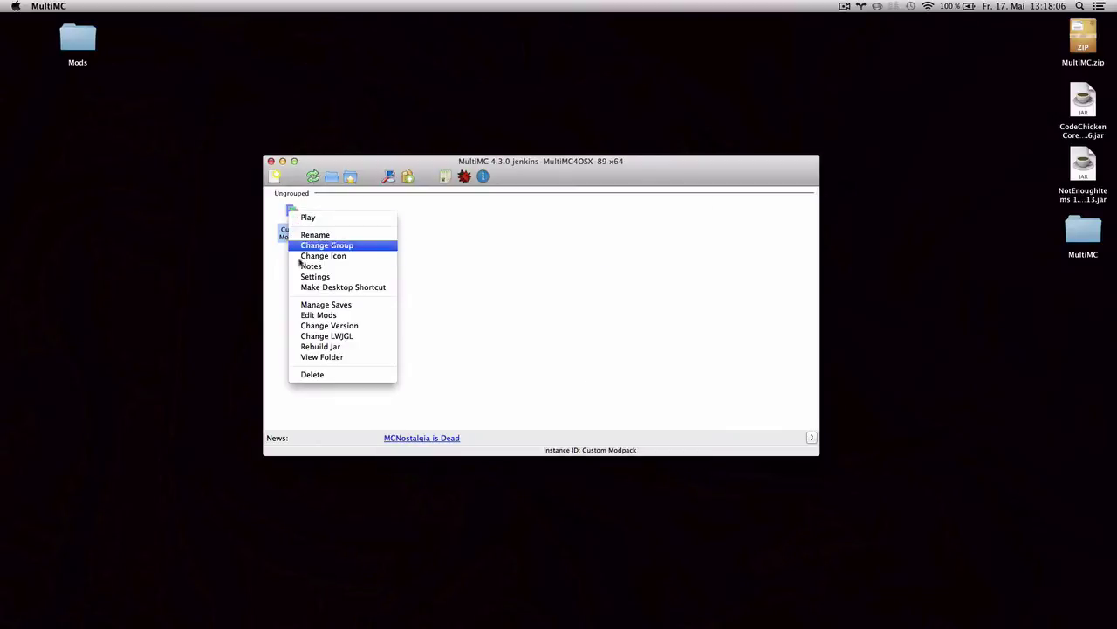
{"action": "left_click", "coordinate": [337, 357]}
{"action": "key", "text": "Right"}
{"action": "key", "text": "Down"}
{"action": "key", "text": "Down"}
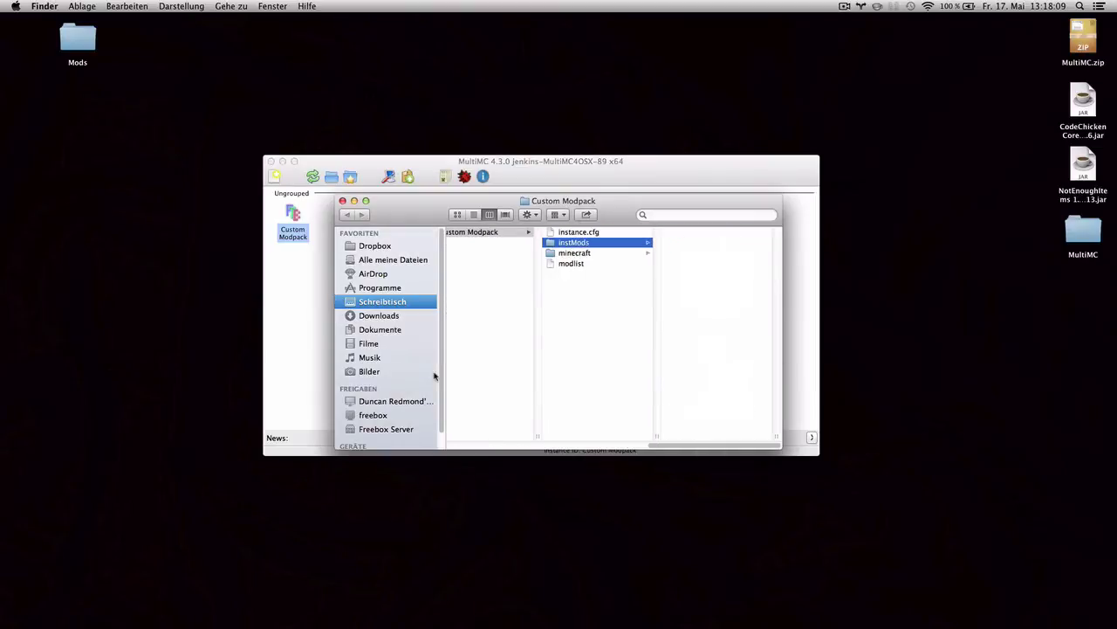
{"action": "key", "text": "Right"}
{"action": "key", "text": "Down"}
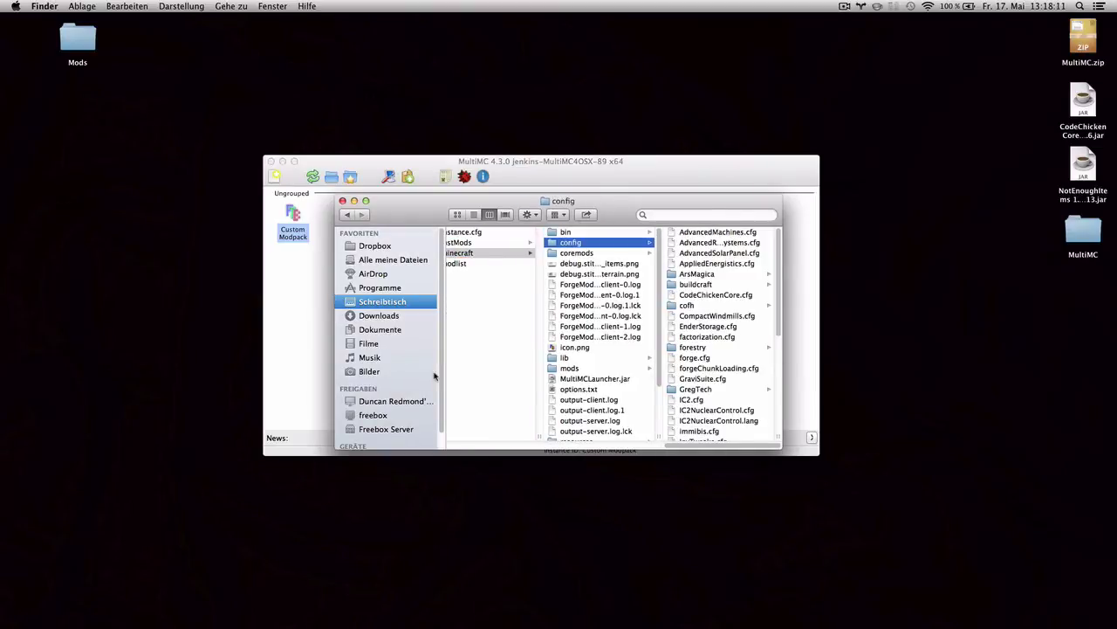
{"action": "key", "text": "Right"}
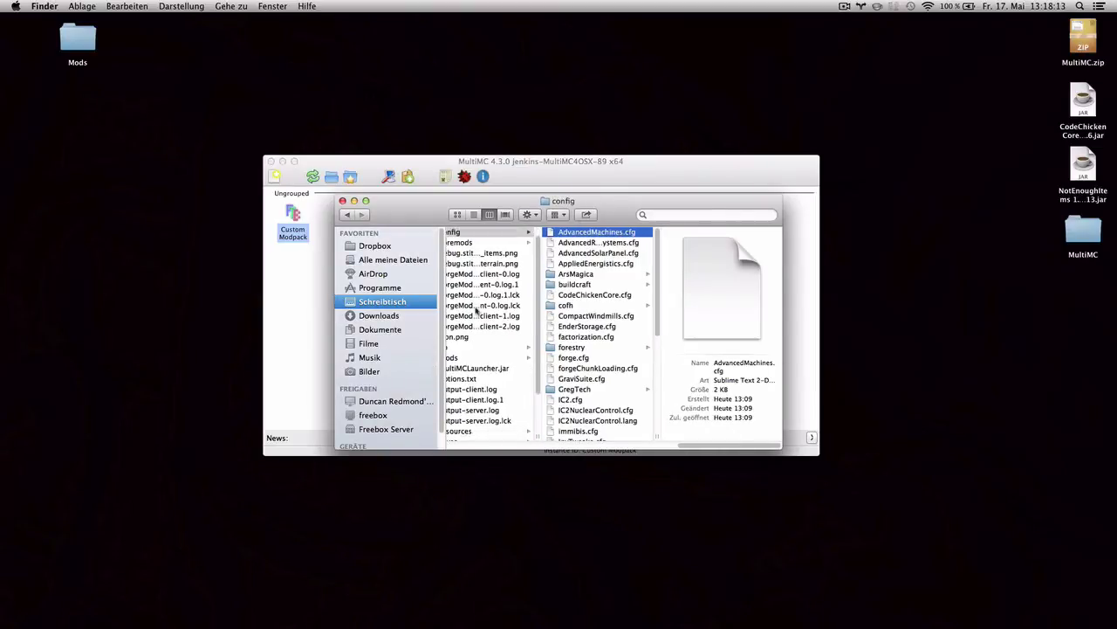
- Delete everything in the config folder except AdvancedRepulsionSystems.cfg and AdvancedSolarPanel.cfg
{"action": "left_click", "coordinate": [587, 263]}
{"action": "scroll", "coordinate": [583, 340], "scroll_direction": "down", "scroll_amount": 5}
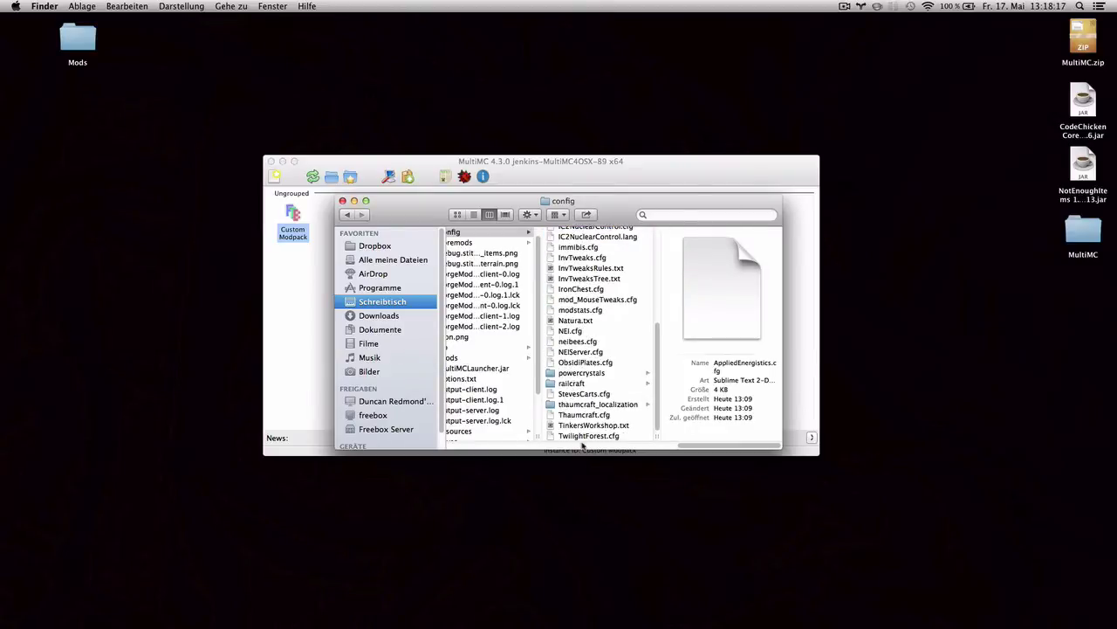
{"action": "left_click", "coordinate": [583, 441], "text": "shift"}
{"action": "key", "text": "super+BackSpace"}
{"action": "left_click", "coordinate": [611, 232]}
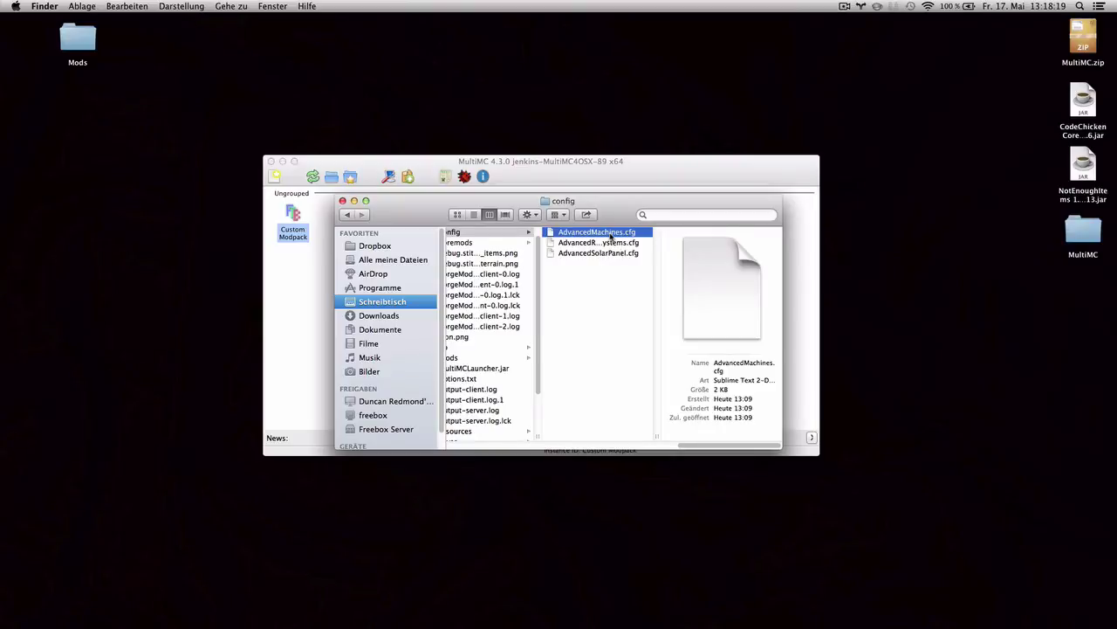
{"action": "key", "text": "super+BackSpace"}
- Open AdvancedRepulsionSystems.cfg in Sublime Text 2, inspect the IDs in its block section, and return to the config folder
{"action": "key", "text": "super+Down"}
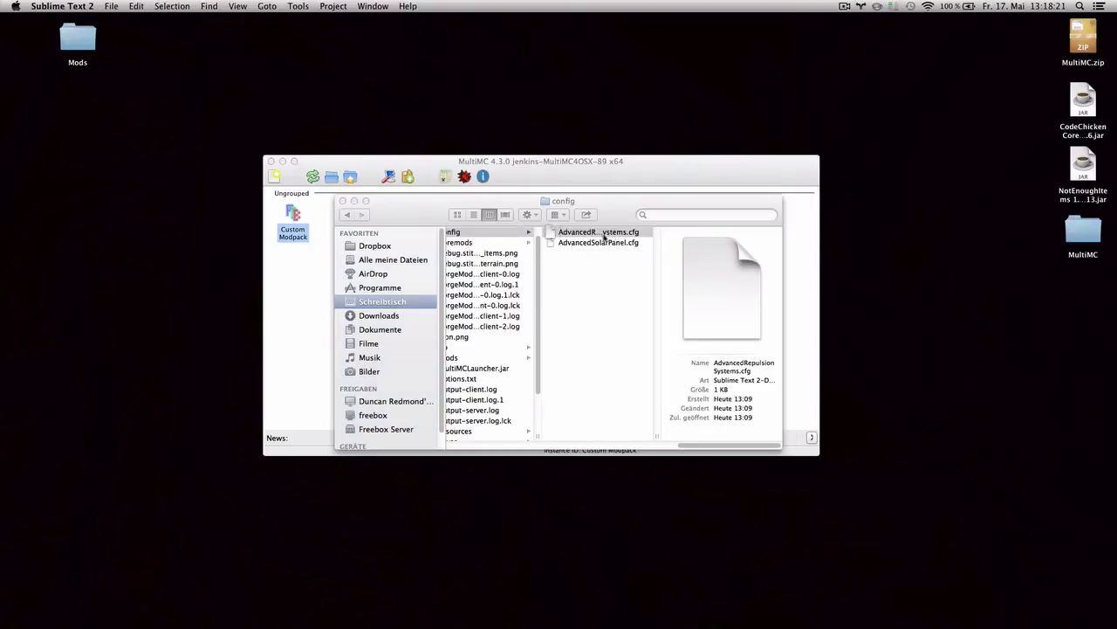
{"action": "scroll", "coordinate": [271, 451], "scroll_direction": "down", "scroll_amount": 3}
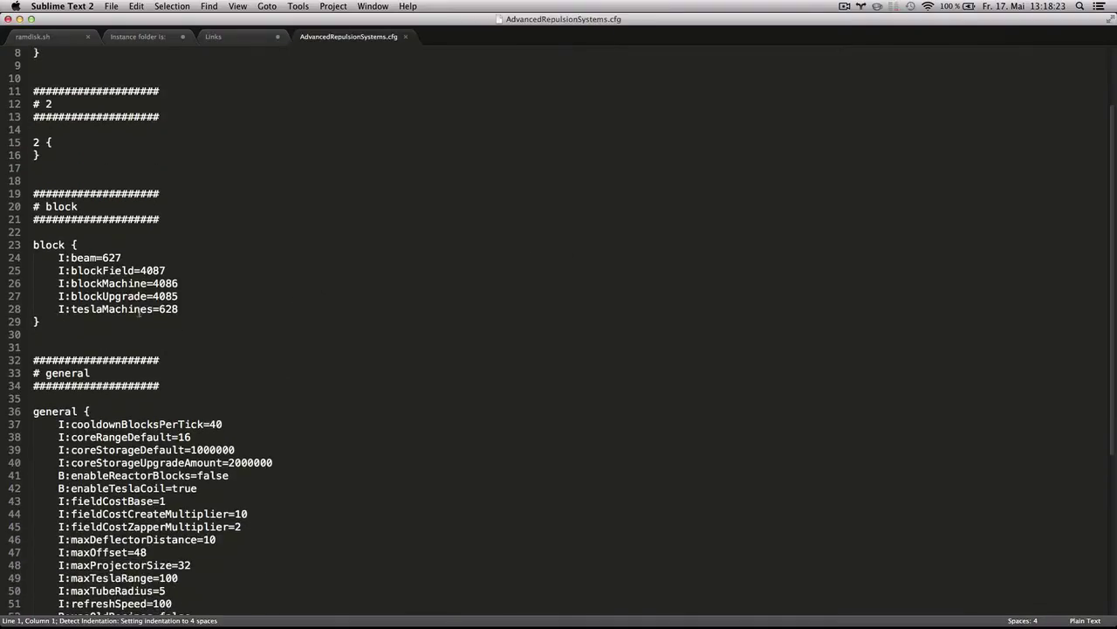
{"action": "left_click", "coordinate": [138, 262]}
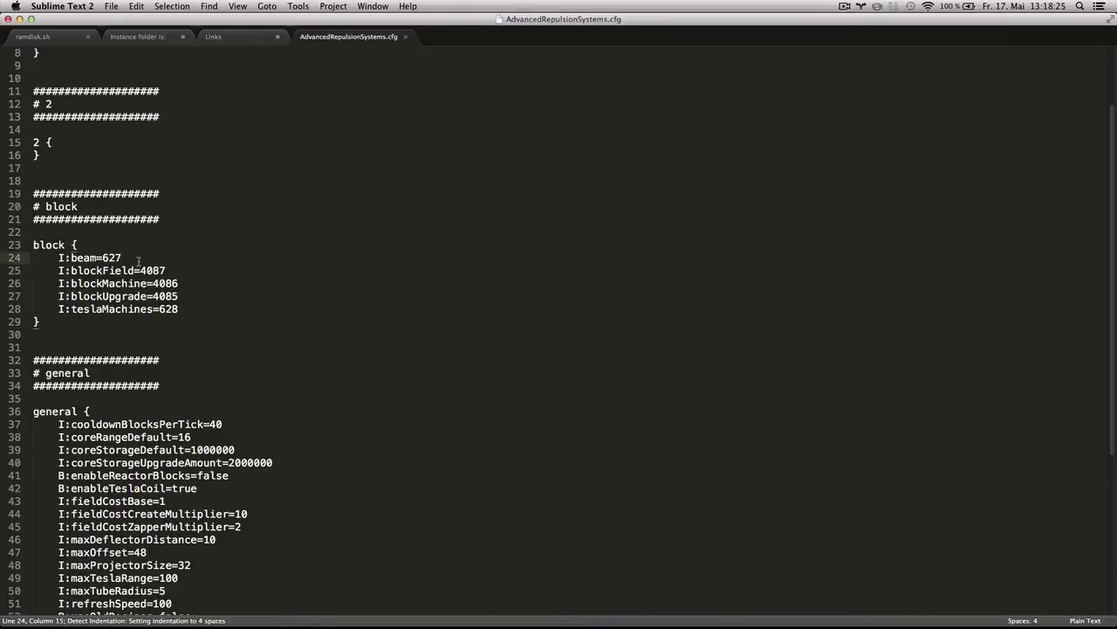
{"action": "key", "text": "super+q"}
- Open AdvancedSolarPanel.cfg, review its sections, replace the blockID value in the block section, save, and hide Sublime Text 2
{"action": "left_click", "coordinate": [576, 243]}
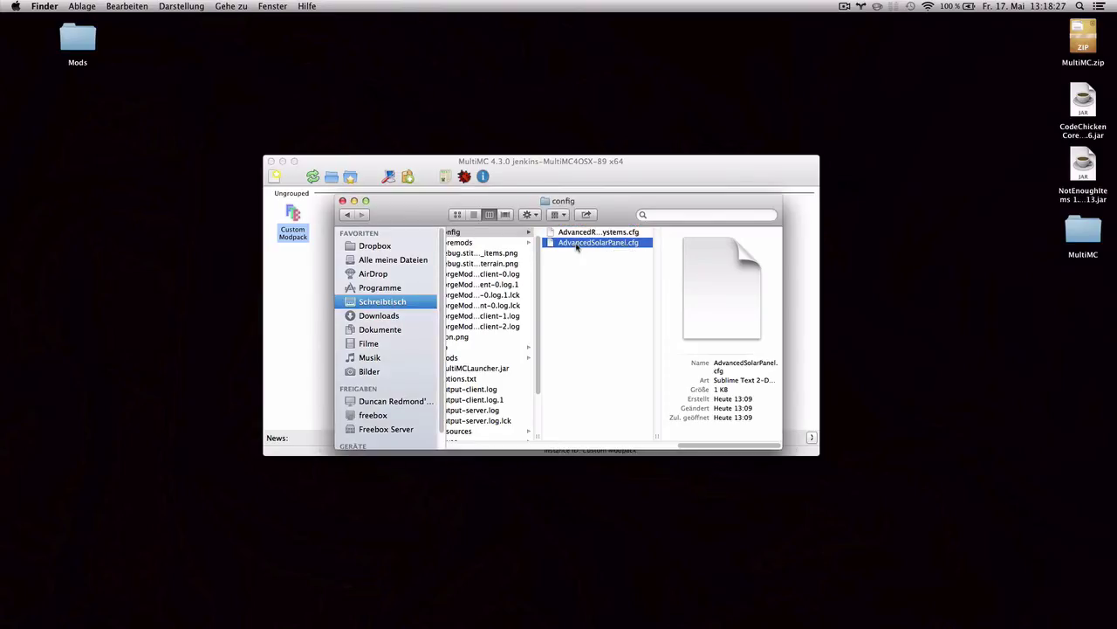
{"action": "double_click", "coordinate": [576, 244]}
{"action": "scroll", "coordinate": [144, 432], "scroll_direction": "down", "scroll_amount": 4}
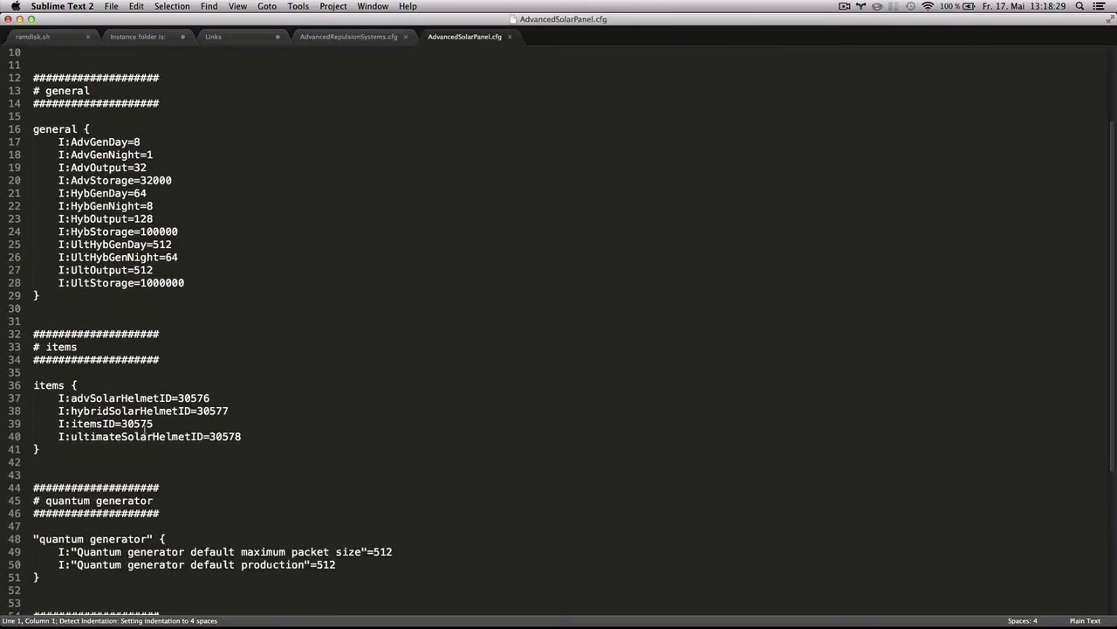
{"action": "scroll", "coordinate": [144, 432], "scroll_direction": "down", "scroll_amount": 3}
{"action": "scroll", "coordinate": [151, 437], "scroll_direction": "down", "scroll_amount": 4}
{"action": "scroll", "coordinate": [151, 442], "scroll_direction": "up", "scroll_amount": 6}
{"action": "scroll", "coordinate": [151, 443], "scroll_direction": "up", "scroll_amount": 4}
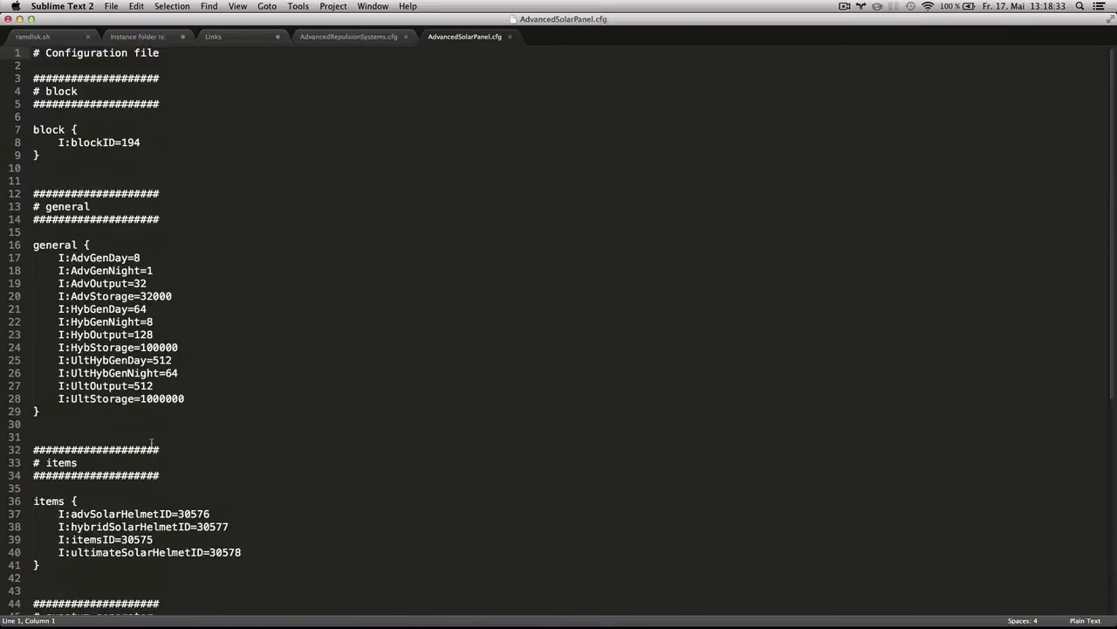
{"action": "left_click", "coordinate": [141, 143]}
{"action": "key", "text": "BackSpace"}
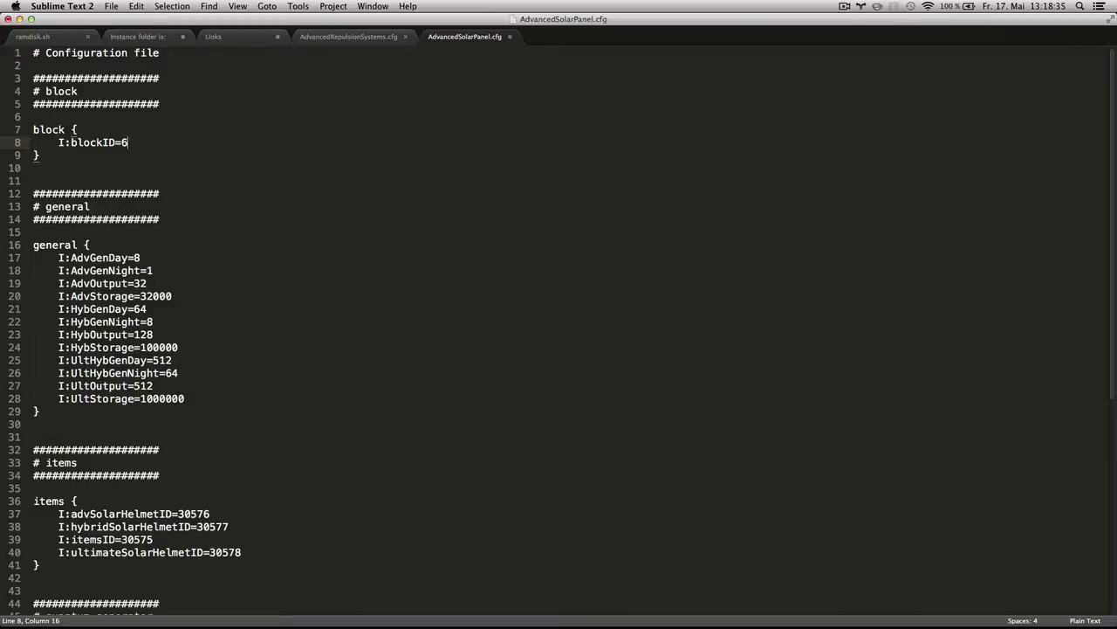
{"action": "key", "text": "super+s"}
{"action": "key", "text": "super+h"}
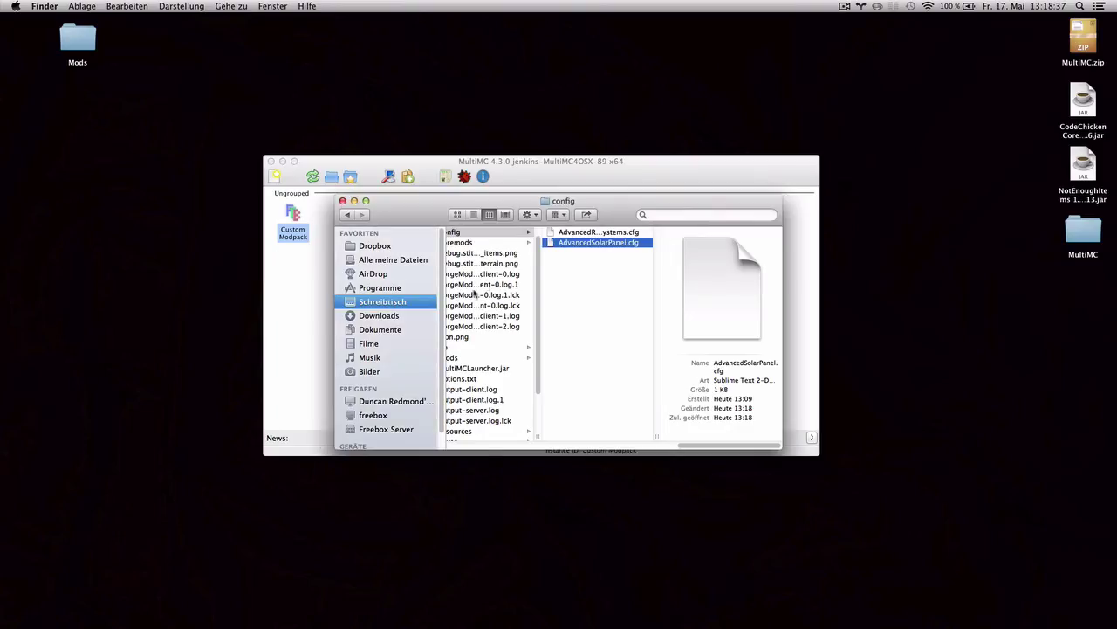
- Launch the Custom Modpack instance to test the remaining mods, and close the game window
{"action": "double_click", "coordinate": [308, 229]}
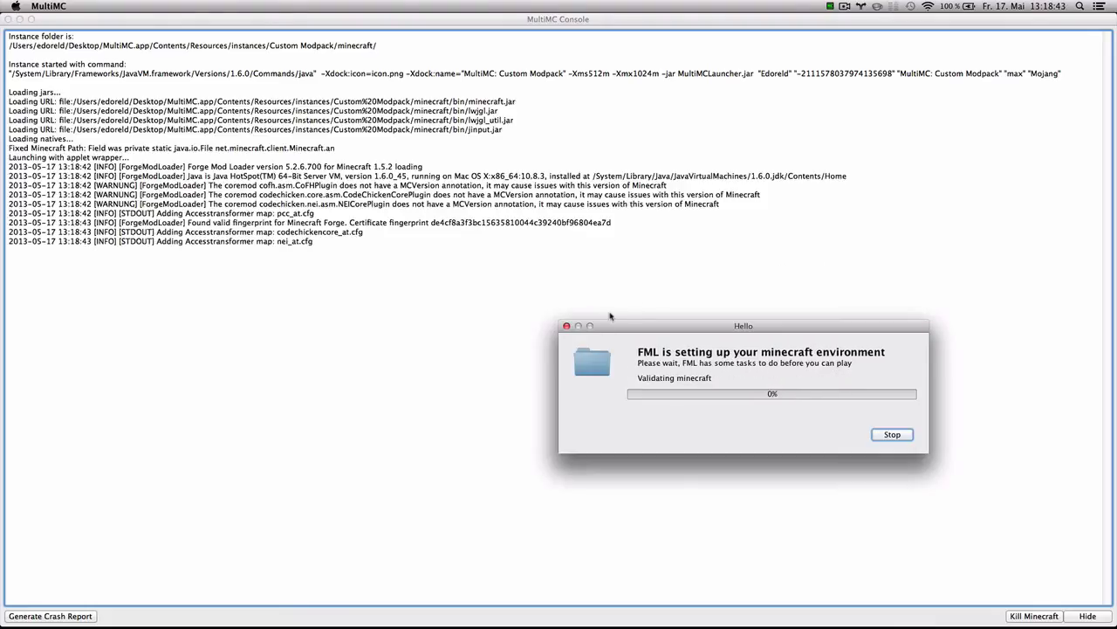
{"action": "mouse_move", "coordinate": [421, 611]}
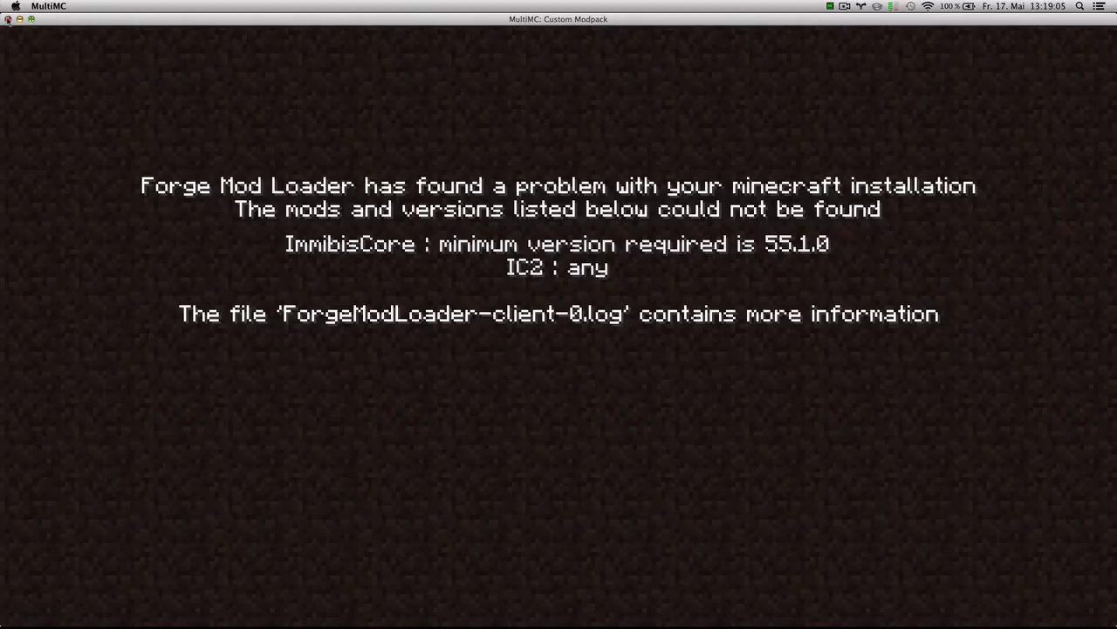
{"action": "left_click", "coordinate": [8, 19]}
- Open the Custom Modpack's mod editor and move IC2.cfg from the Trash to the desktop
{"action": "left_click", "coordinate": [756, 604]}
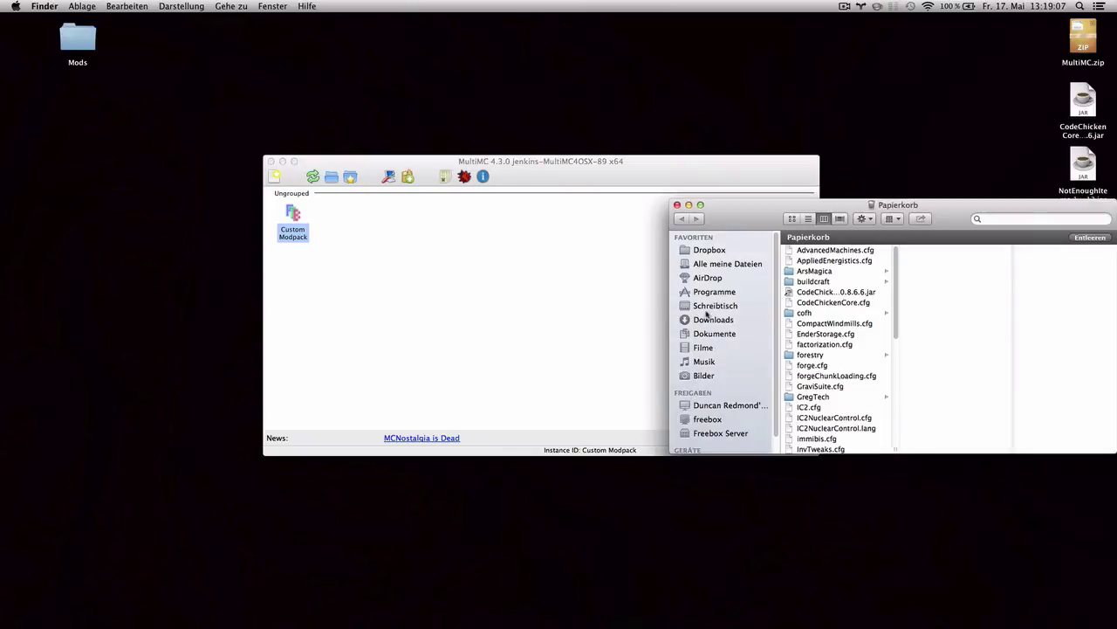
{"action": "right_click", "coordinate": [279, 218]}
{"action": "left_click", "coordinate": [323, 322]}
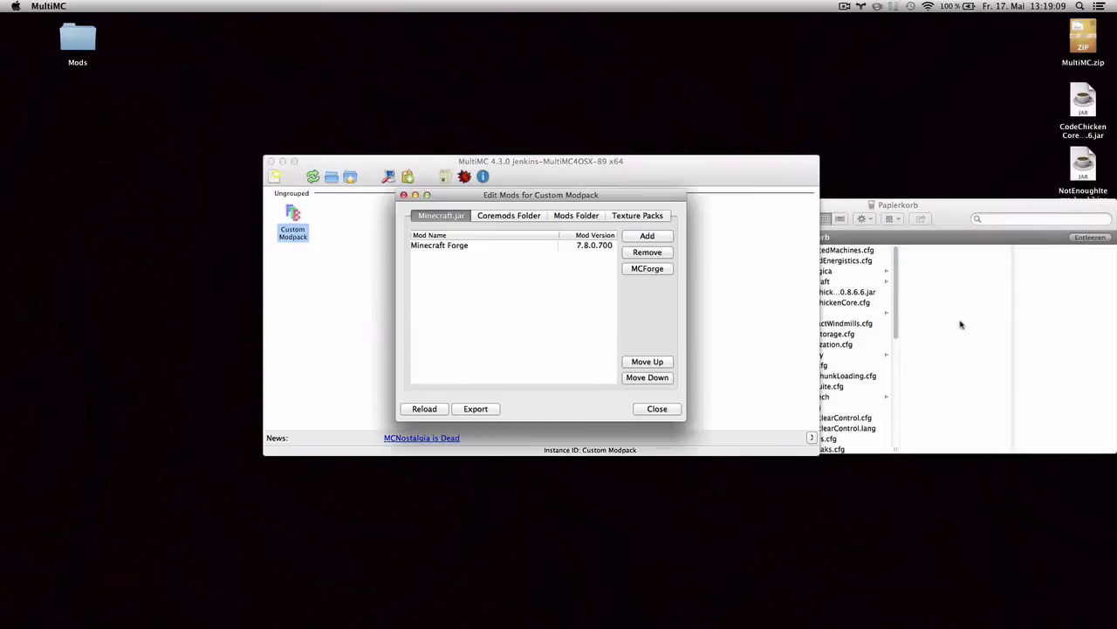
{"action": "left_click", "coordinate": [962, 324]}
{"action": "scroll", "coordinate": [834, 349], "scroll_direction": "down", "scroll_amount": 3}
{"action": "left_click_drag", "start_coordinate": [817, 316], "coordinate": [520, 494]}
{"action": "key", "text": "super+w"}
{"action": "left_click_drag", "start_coordinate": [447, 526], "coordinate": [614, 477]}
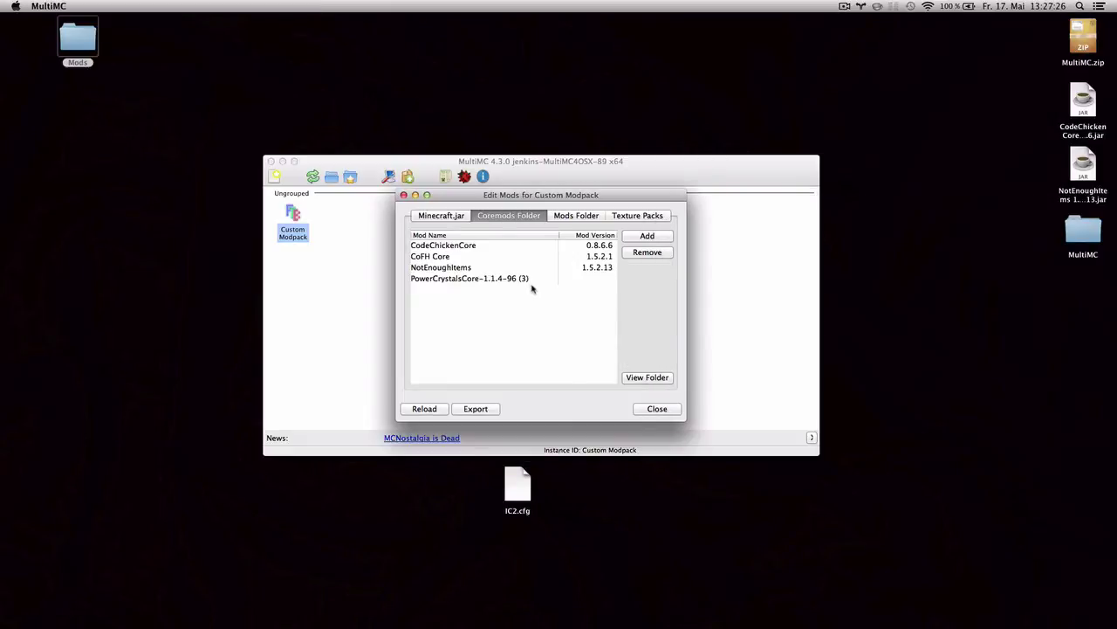
- Remove the instance's regular mods except adv-repulsion-systems-55.1.1, Advanced Solar Panels, immibis-core-55.1.0 and IndustrialCraft 2, and close the mod editor
{"action": "left_click", "coordinate": [568, 216]}
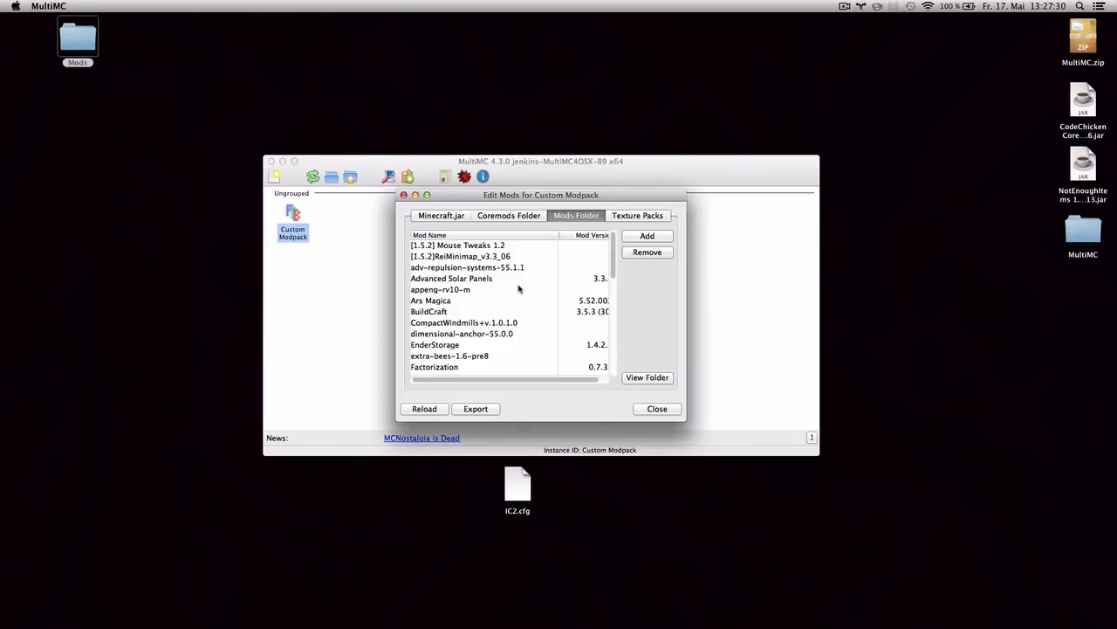
{"action": "left_click", "coordinate": [482, 248]}
{"action": "scroll", "coordinate": [485, 358], "scroll_direction": "down", "scroll_amount": 5}
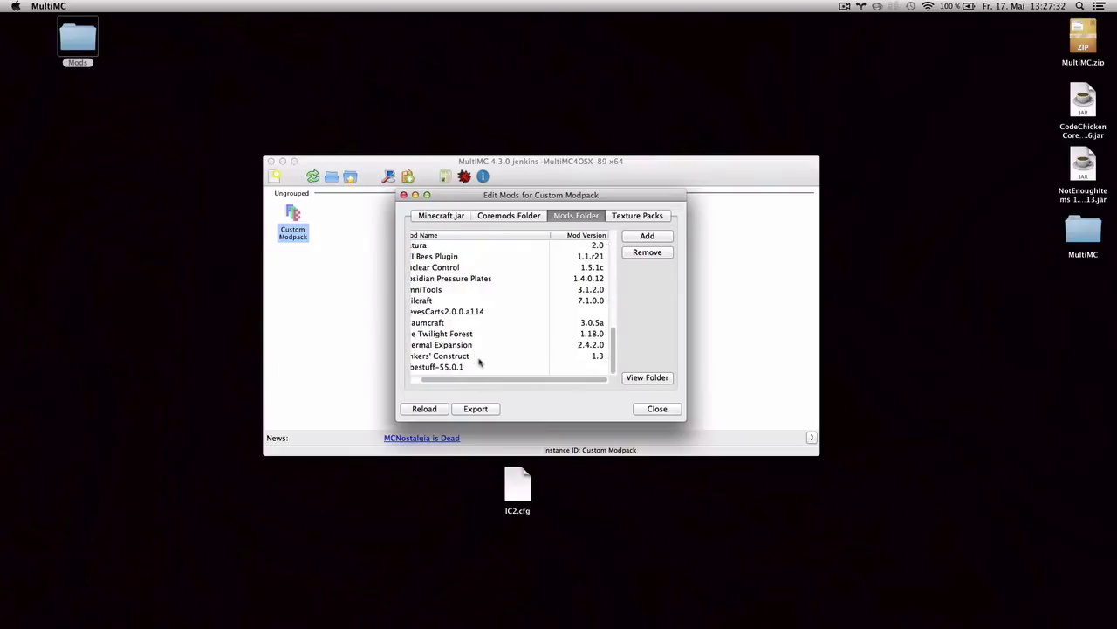
{"action": "left_click", "coordinate": [484, 353], "text": "shift"}
{"action": "scroll", "coordinate": [457, 366], "scroll_direction": "up", "scroll_amount": 5}
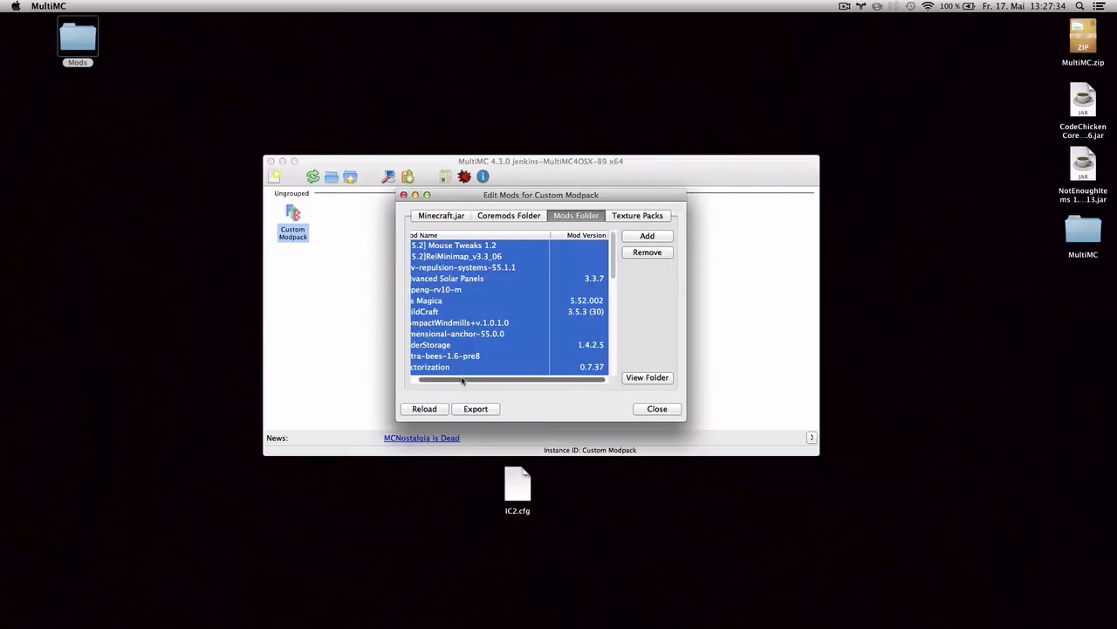
{"action": "scroll", "coordinate": [463, 381], "scroll_direction": "left", "scroll_amount": 2}
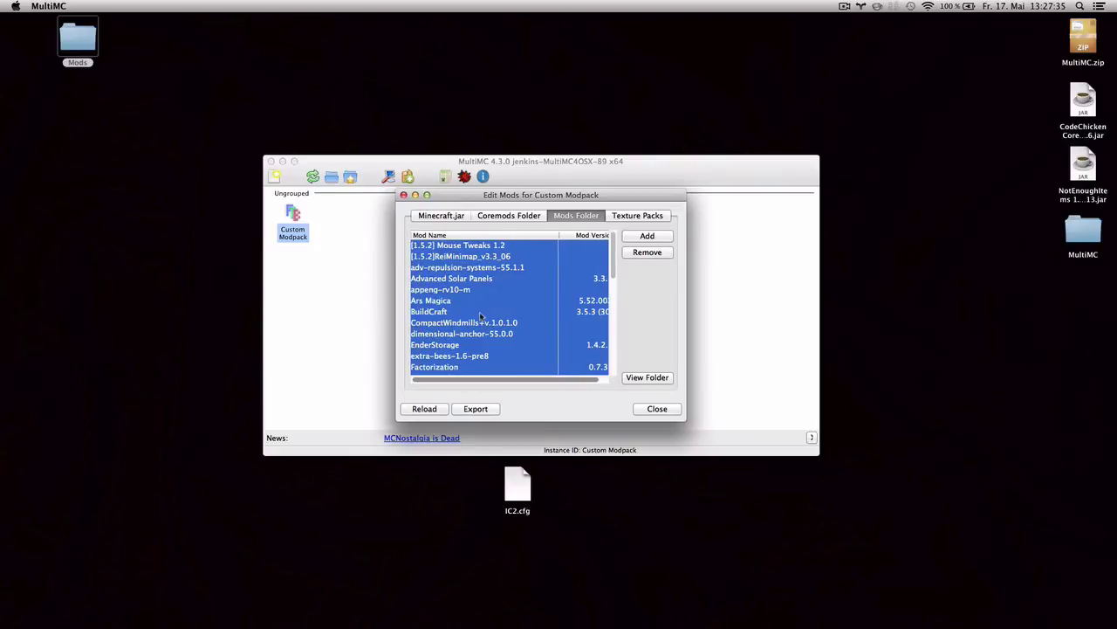
{"action": "left_click", "coordinate": [458, 267], "text": "super"}
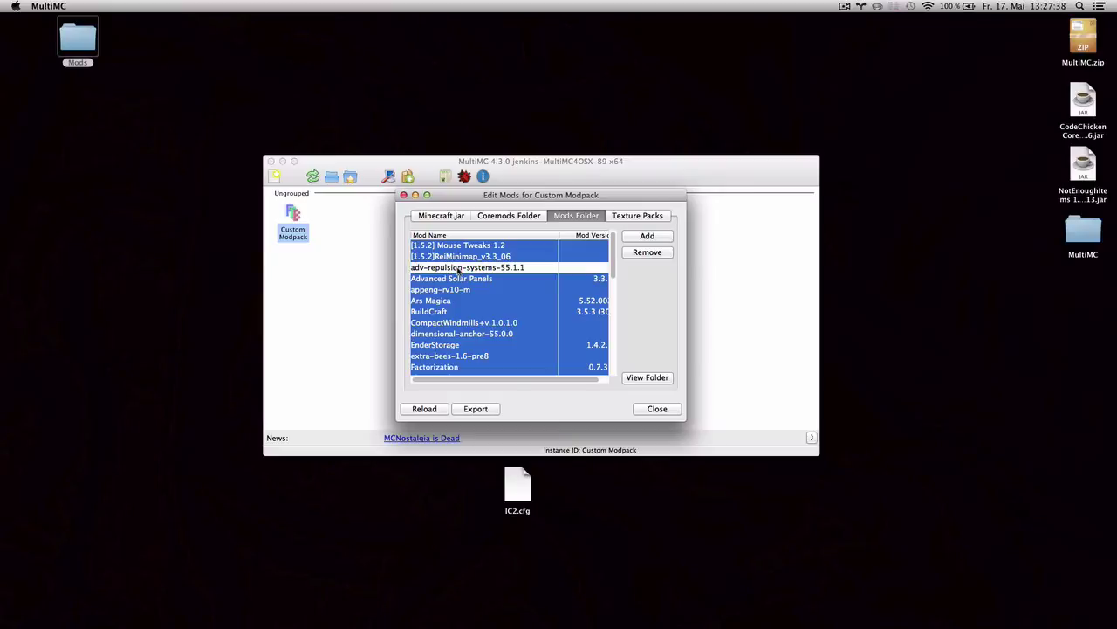
{"action": "left_click", "coordinate": [477, 281], "text": "super"}
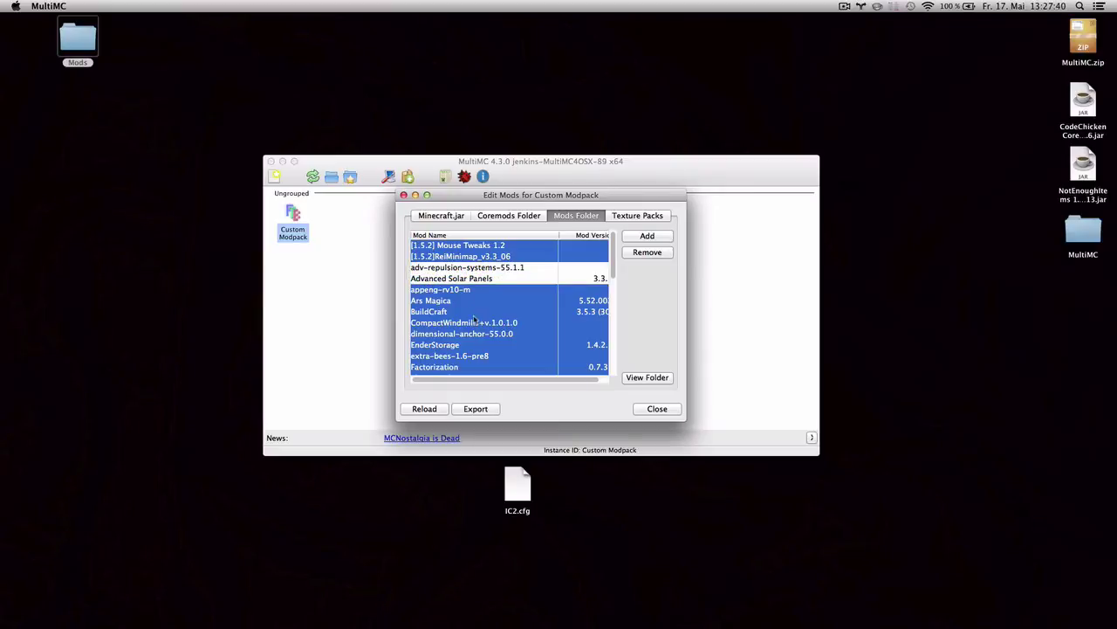
{"action": "scroll", "coordinate": [472, 339], "scroll_direction": "down", "scroll_amount": 5}
{"action": "scroll", "coordinate": [468, 340], "scroll_direction": "down", "scroll_amount": 2}
{"action": "left_click", "coordinate": [447, 323], "text": "super"}
{"action": "left_click", "coordinate": [446, 334], "text": "super"}
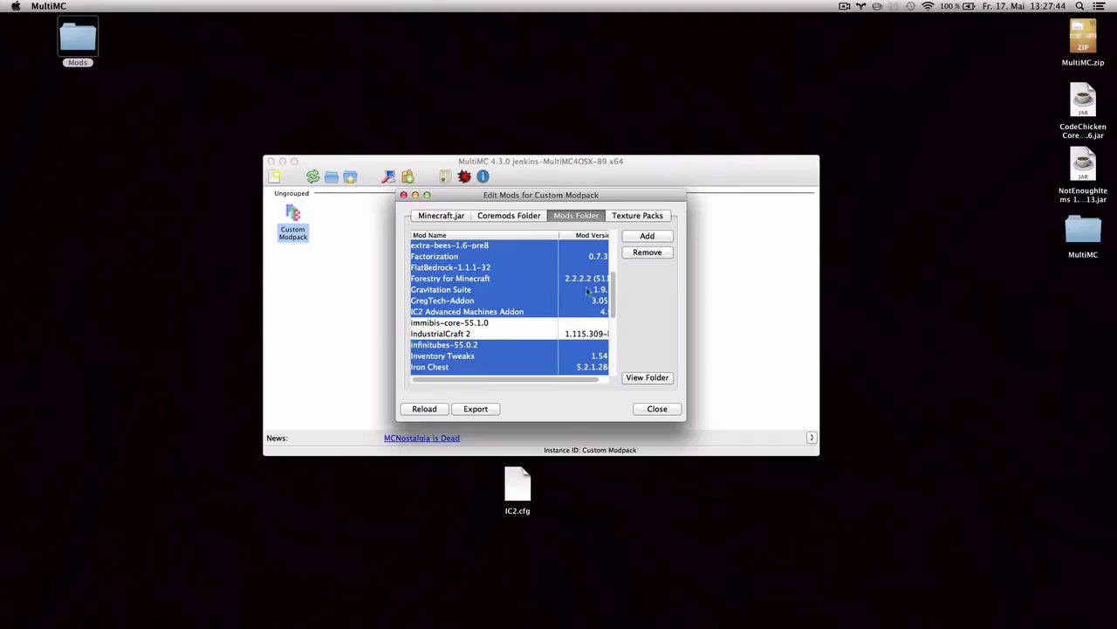
{"action": "left_click", "coordinate": [650, 252]}
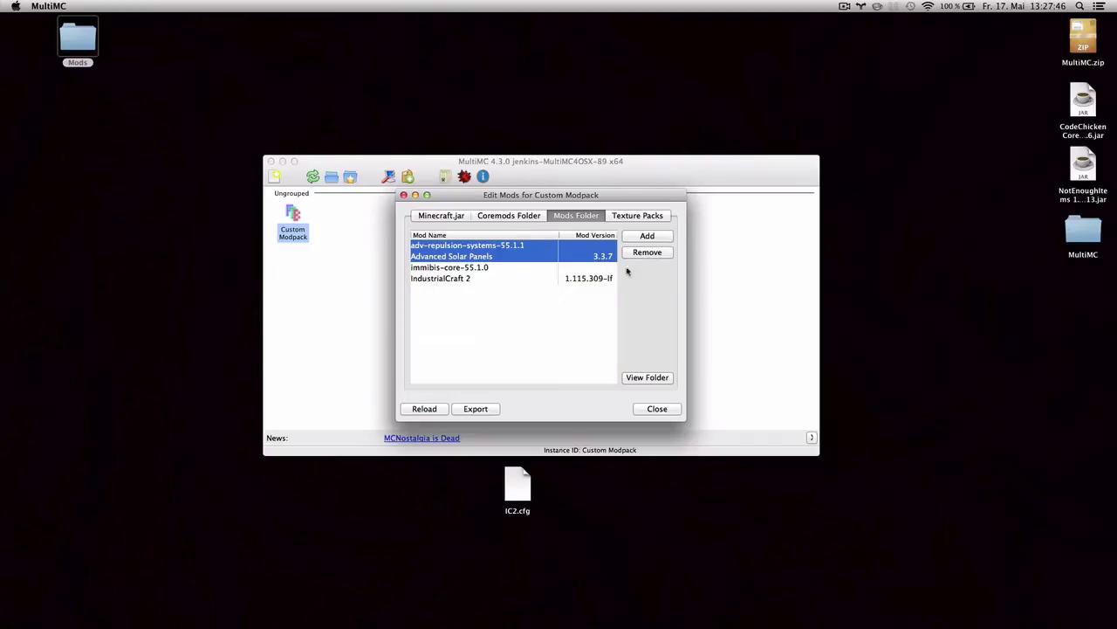
{"action": "left_click", "coordinate": [501, 279]}
{"action": "left_click", "coordinate": [655, 408]}
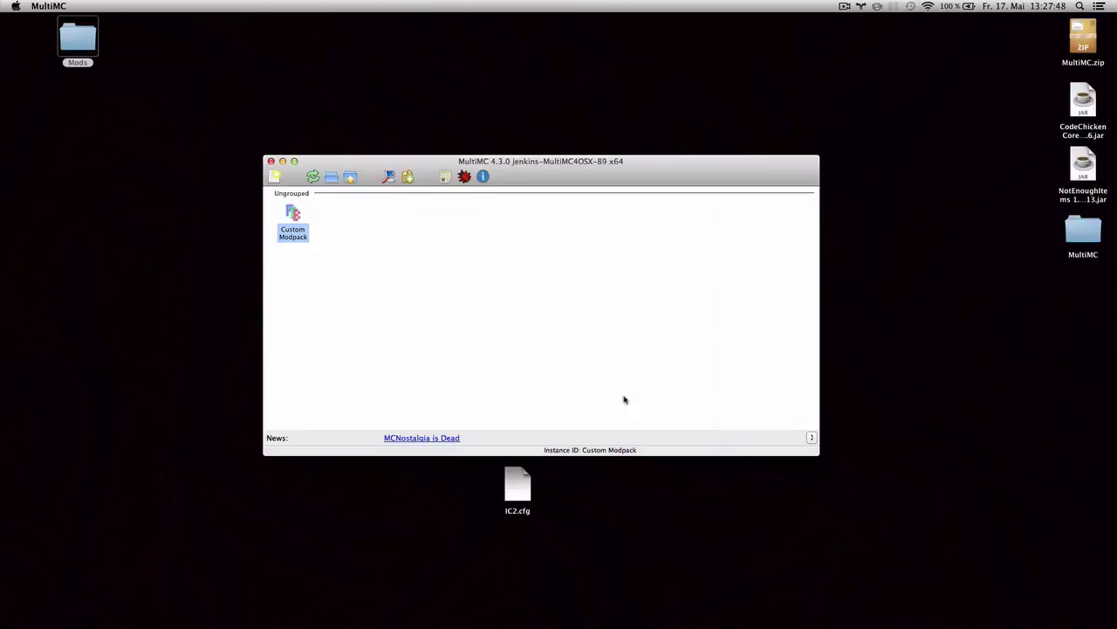
- Open the Custom Modpack's instance folder again and browse into minecraft and its config folder
{"action": "right_click", "coordinate": [288, 224]}
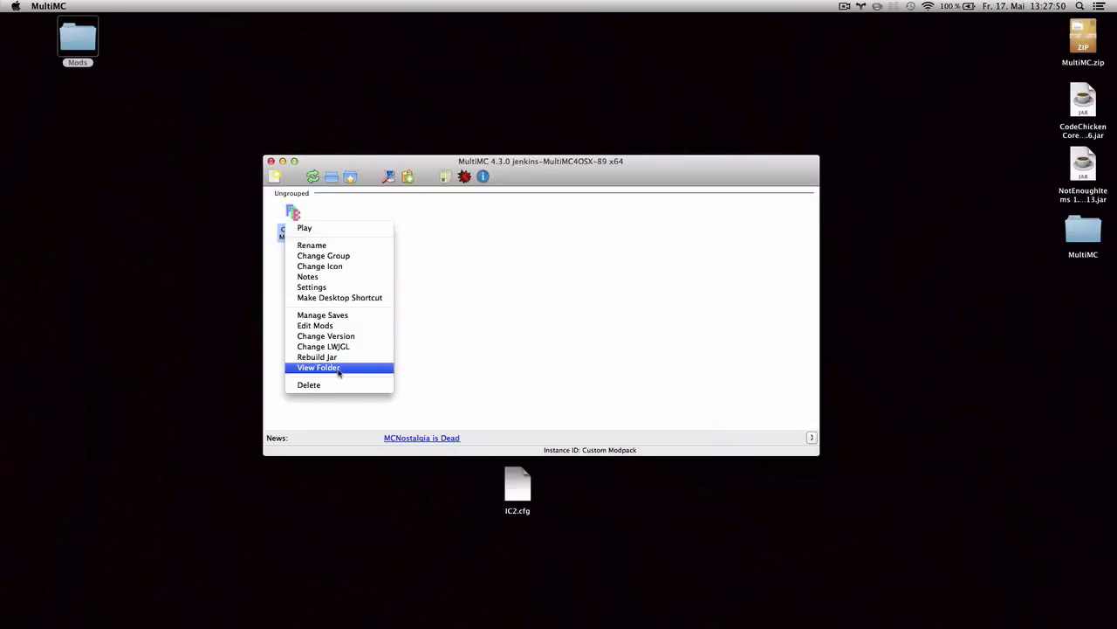
{"action": "left_click", "coordinate": [338, 367]}
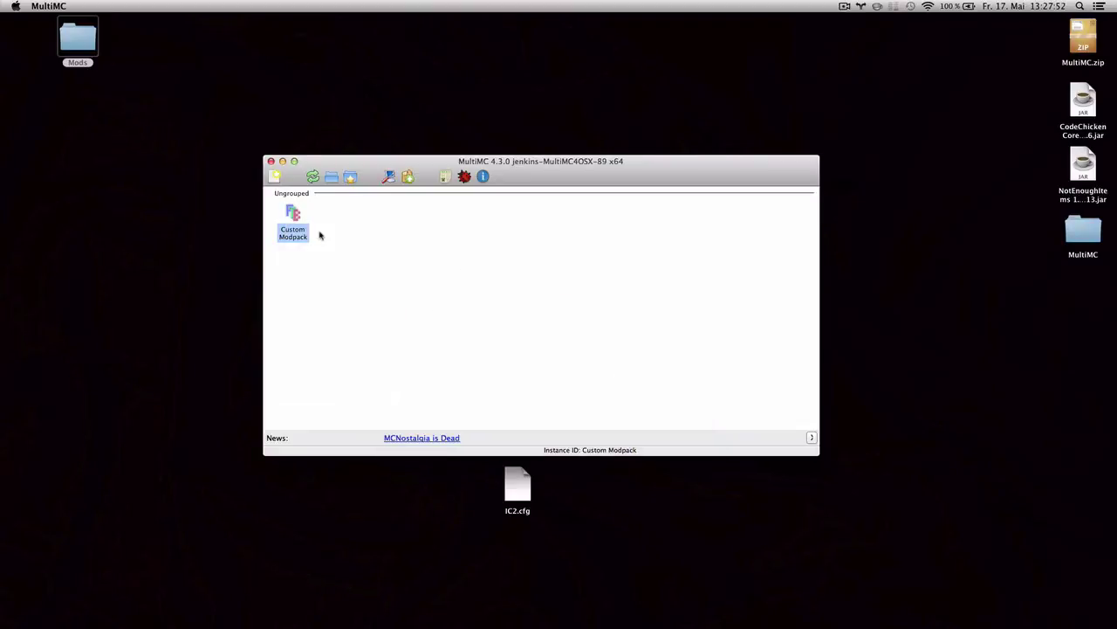
{"action": "right_click", "coordinate": [297, 215]}
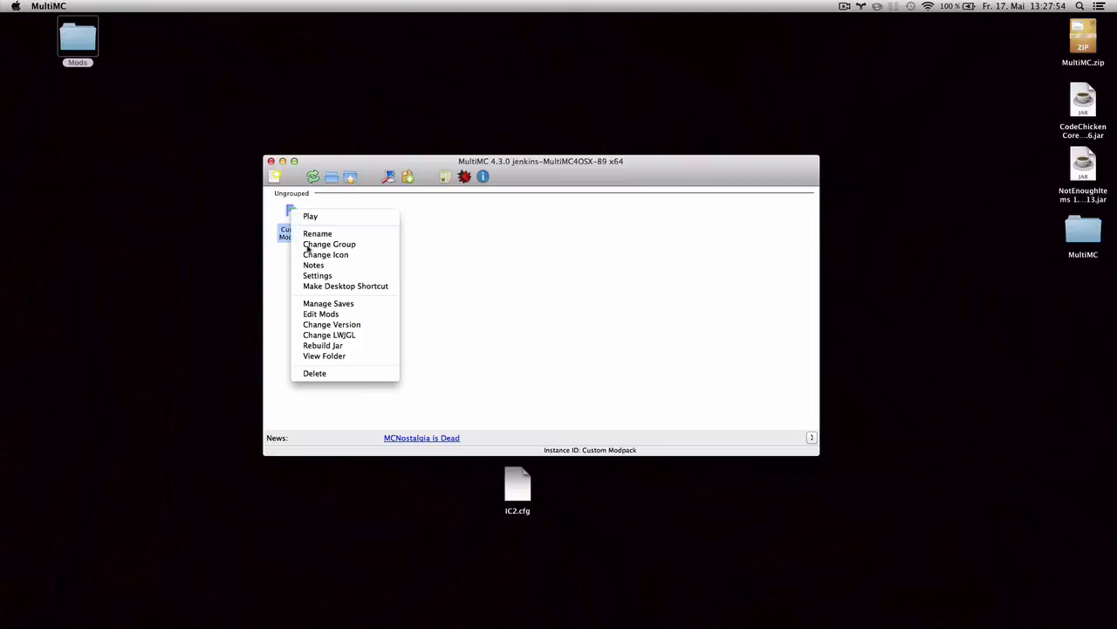
{"action": "left_click", "coordinate": [315, 356]}
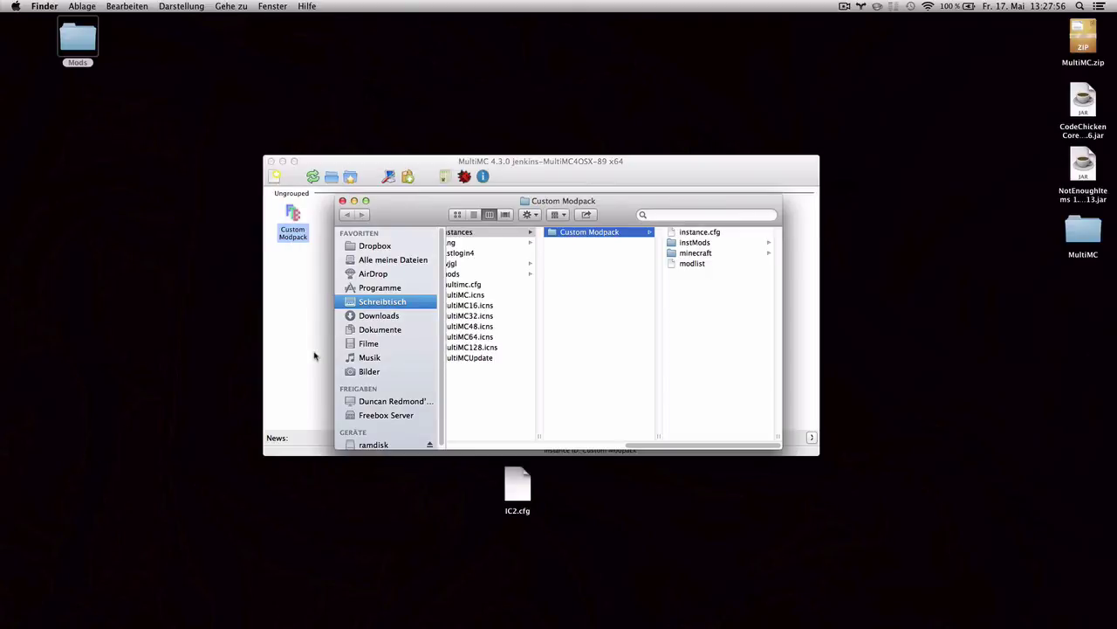
{"action": "key", "text": "Right"}
{"action": "key", "text": "Down"}
{"action": "key", "text": "Down"}
{"action": "key", "text": "Right"}
{"action": "key", "text": "Down"}
{"action": "key", "text": "Right"}
- Open AdvancedRepulsionSystems.cfg from the config folder again and examine the IDs in its block section
{"action": "key", "text": "Down"}
{"action": "key", "text": "Up"}
{"action": "key", "text": "Down"}
{"action": "key", "text": "Down"}
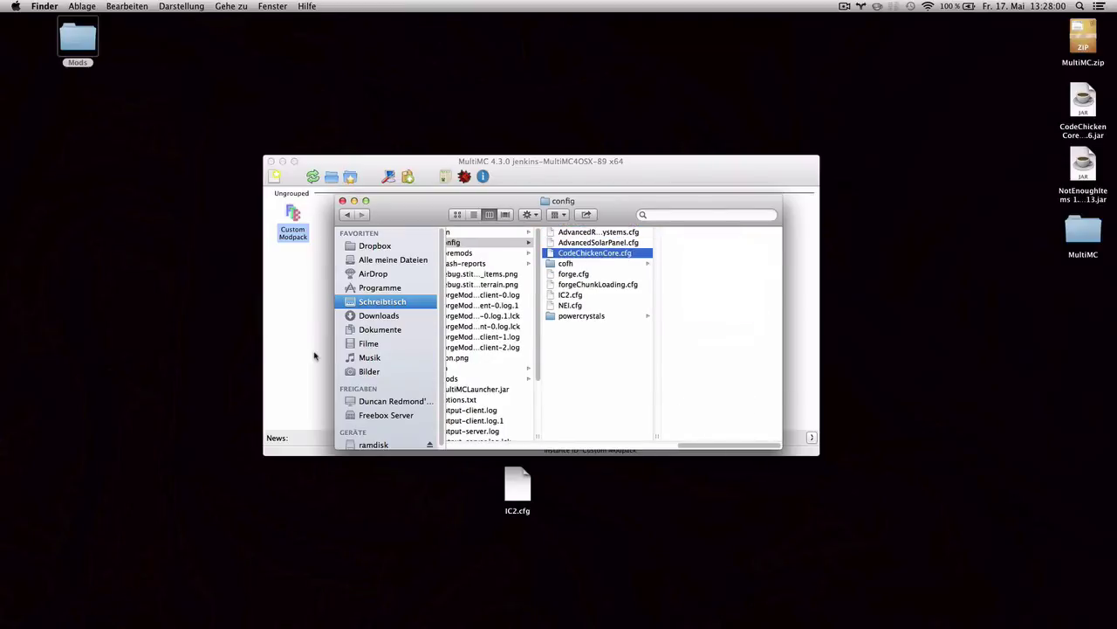
{"action": "key", "text": "Up"}
{"action": "key", "text": "Up"}
{"action": "key", "text": "super+Down"}
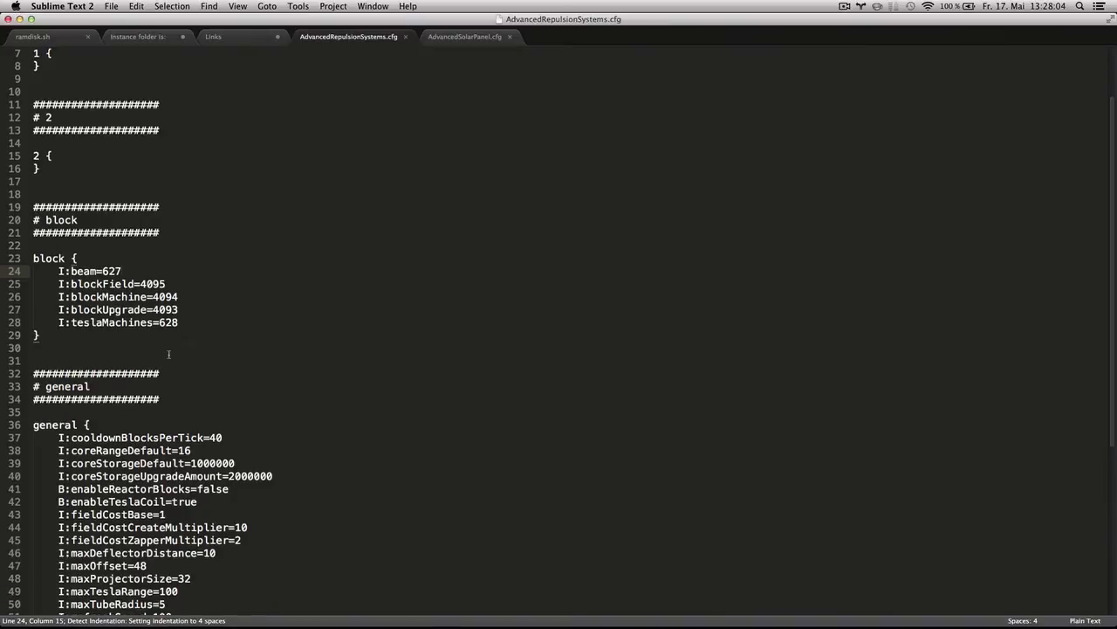
{"action": "scroll", "coordinate": [127, 348], "scroll_direction": "up", "scroll_amount": 2}
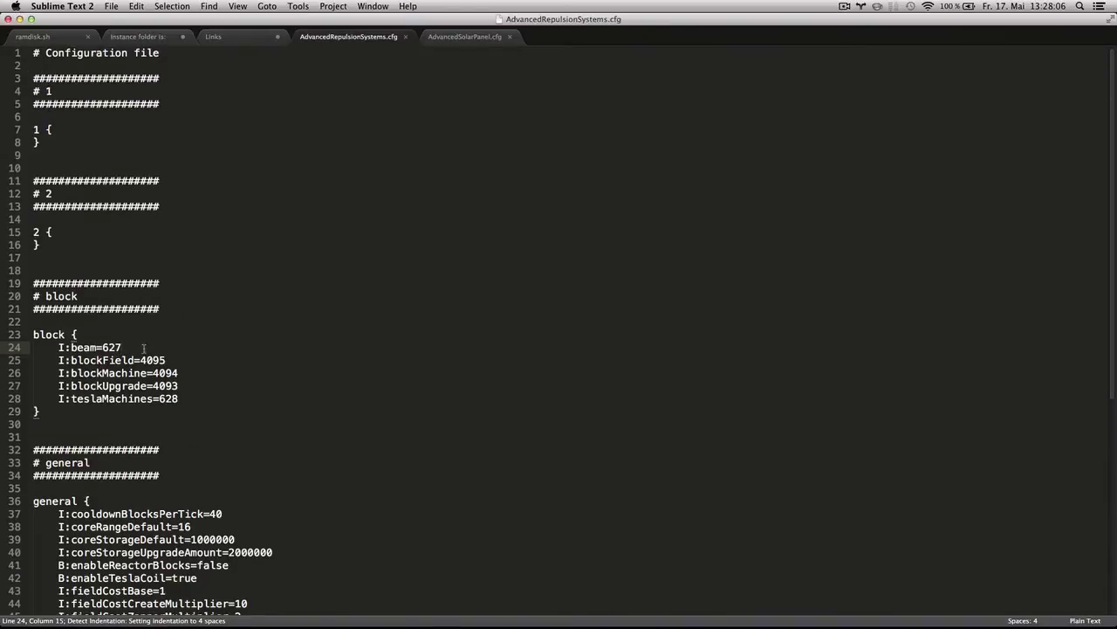
- Open AdvancedSolarPanel.cfg from the config folder, set its blockID to 627, save it, and close the text editor and folder window
{"action": "key", "text": "super+Tab"}
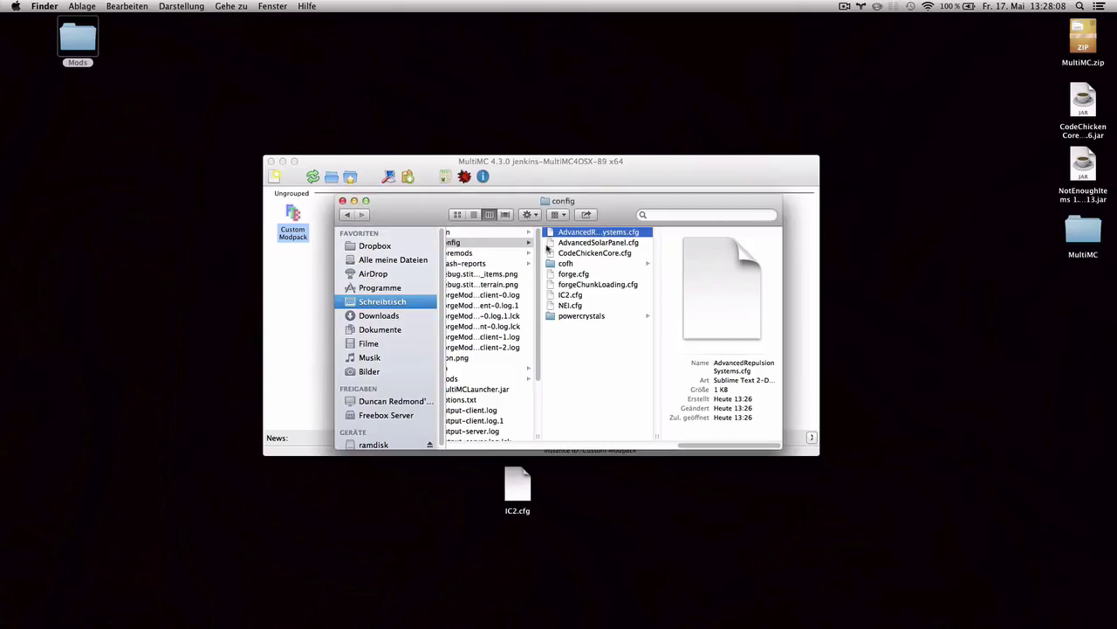
{"action": "left_click", "coordinate": [555, 247]}
{"action": "key", "text": "super+Down"}
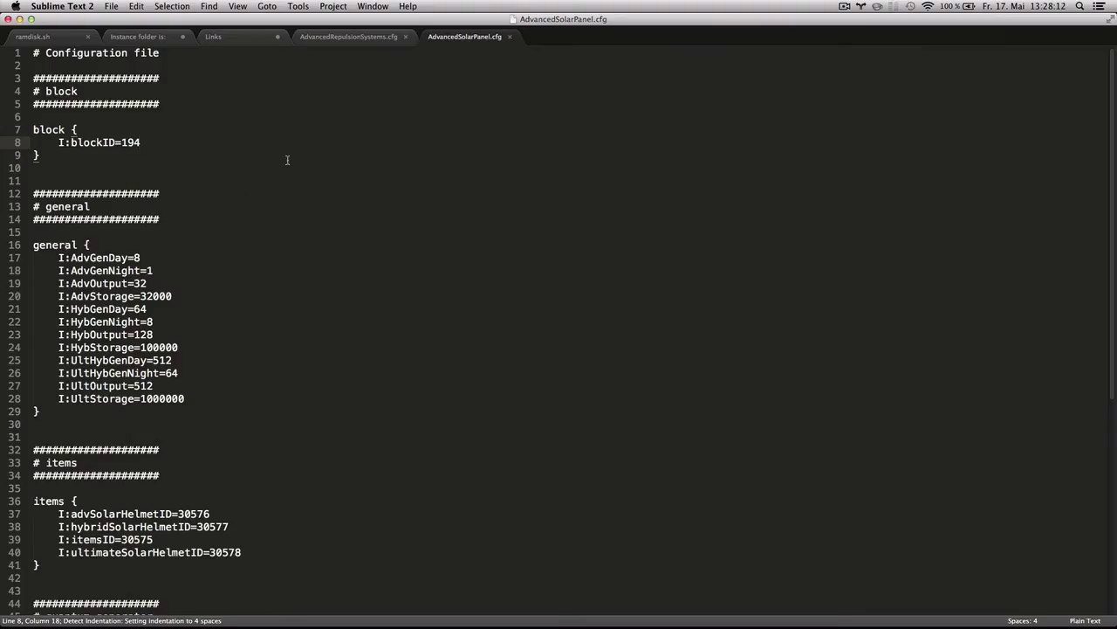
{"action": "key", "text": "BackSpace"}
{"action": "key", "text": "BackSpace"}
{"action": "key", "text": "BackSpace"}
{"action": "type", "text": "6"}
{"action": "key", "text": "super+s"}
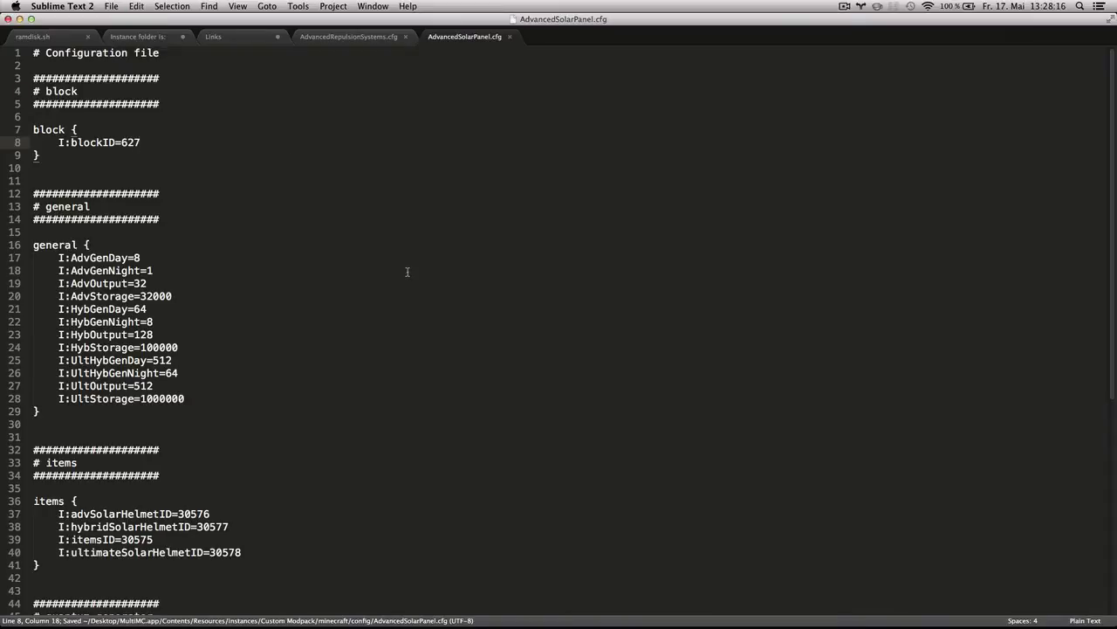
{"action": "key", "text": "super+q"}
{"action": "key", "text": "super+w"}
- Launch the Custom Modpack instance and bring its MultiMC console to the front
{"action": "left_click", "coordinate": [292, 218]}
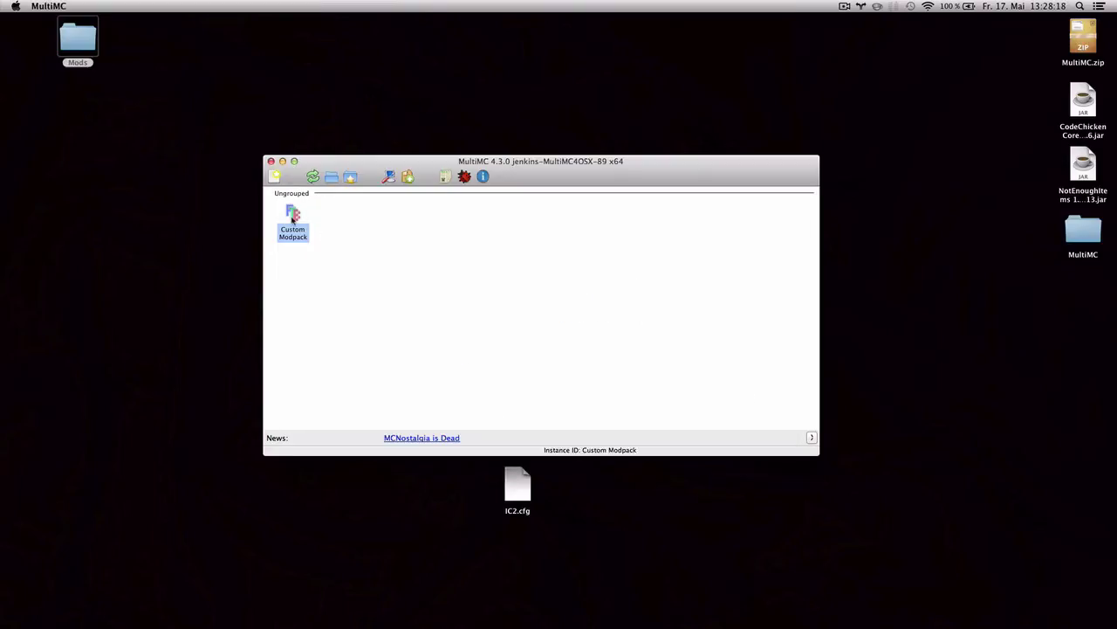
{"action": "double_click", "coordinate": [292, 218]}
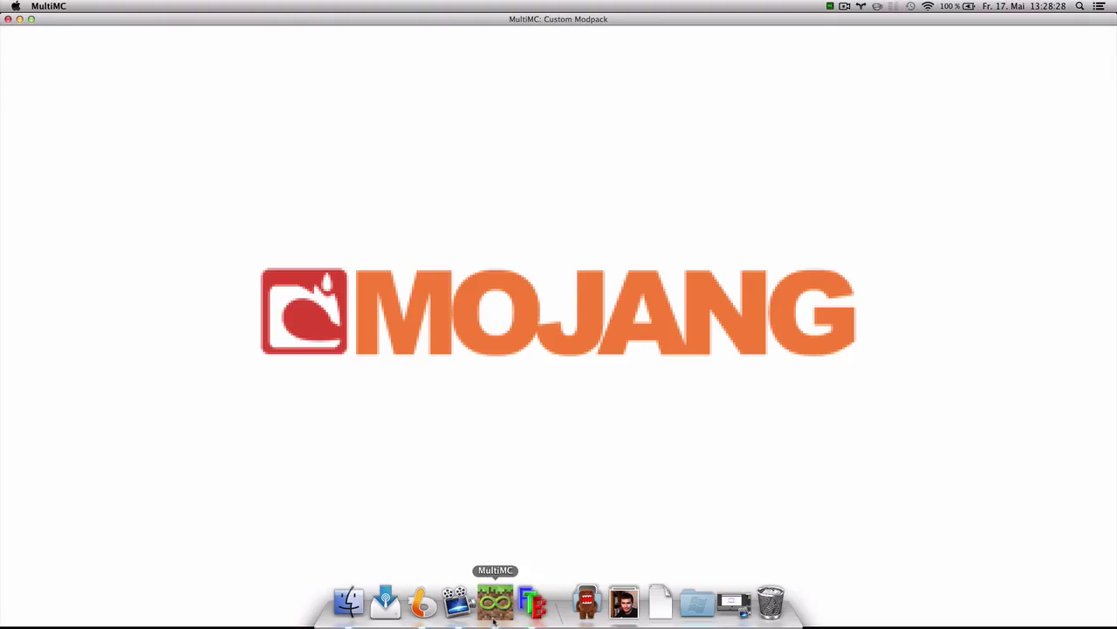
{"action": "left_click", "coordinate": [494, 603]}
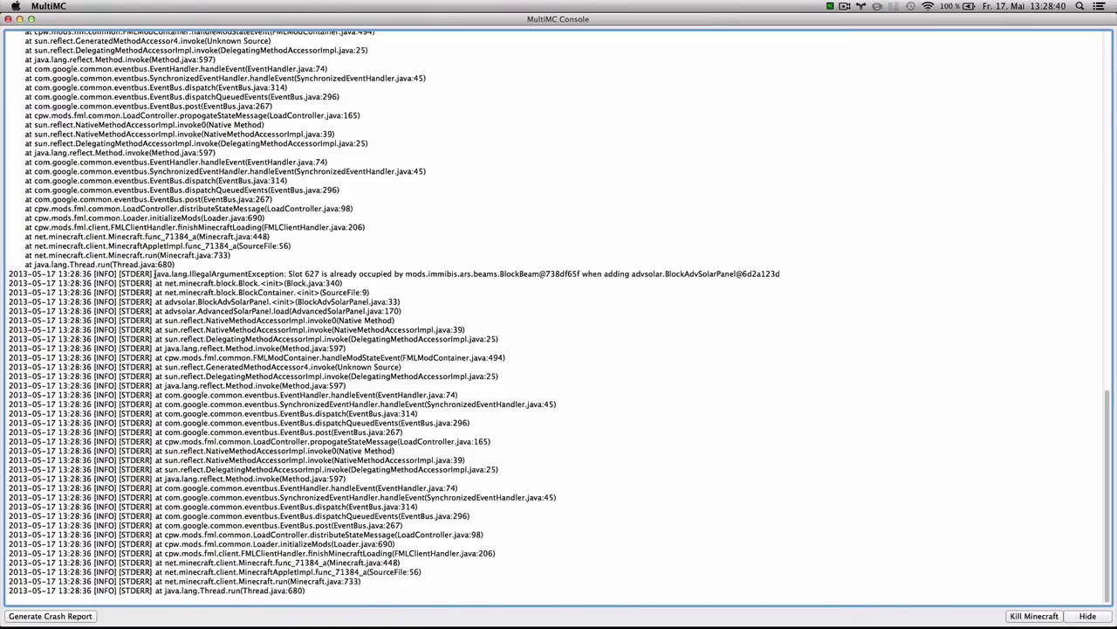
- Examine the console's exception entries for the occupied block slot and the mods involved in the conflict
{"action": "left_click_drag", "start_coordinate": [155, 273], "coordinate": [215, 274]}
{"action": "left_click_drag", "start_coordinate": [473, 276], "coordinate": [504, 280]}
{"action": "scroll", "coordinate": [490, 397], "scroll_direction": "up", "scroll_amount": 5}
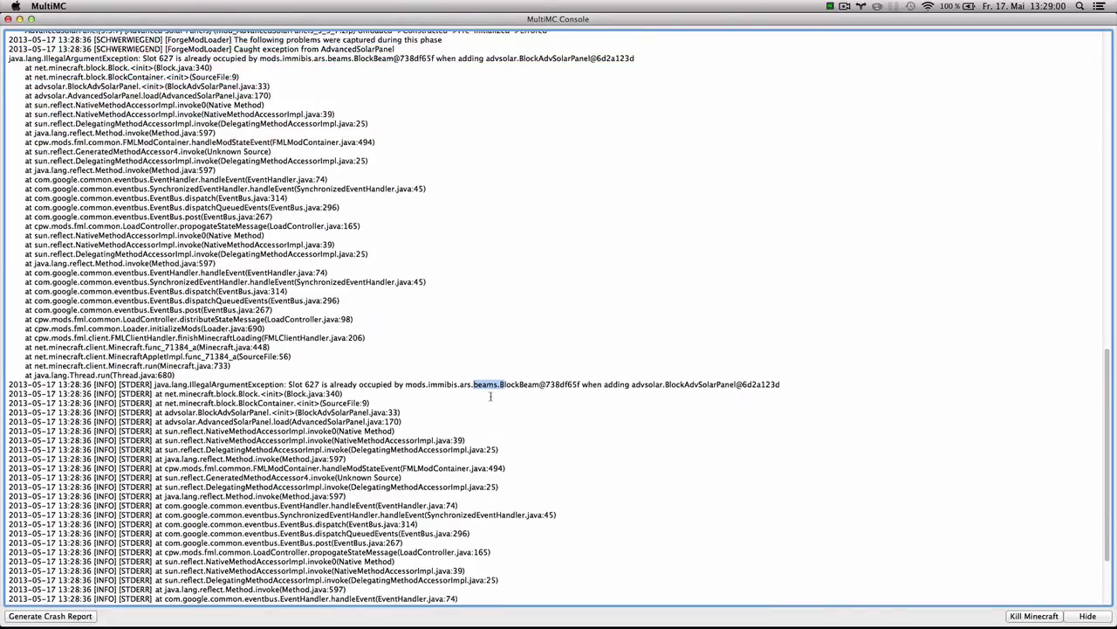
{"action": "scroll", "coordinate": [408, 383], "scroll_direction": "up", "scroll_amount": 1}
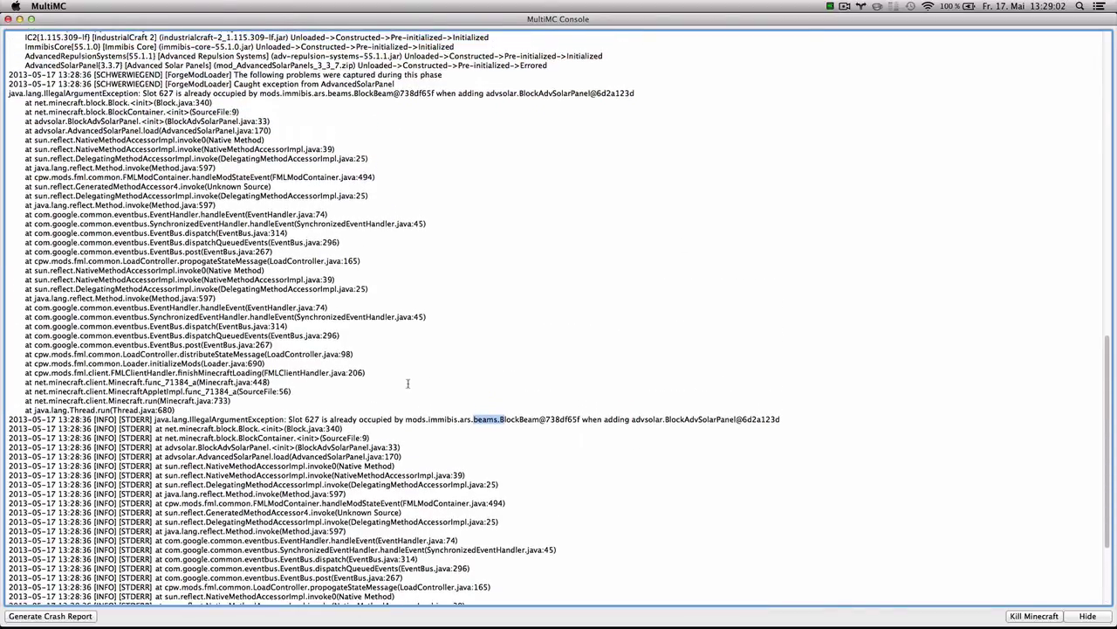
{"action": "left_click_drag", "start_coordinate": [321, 83], "coordinate": [395, 84]}
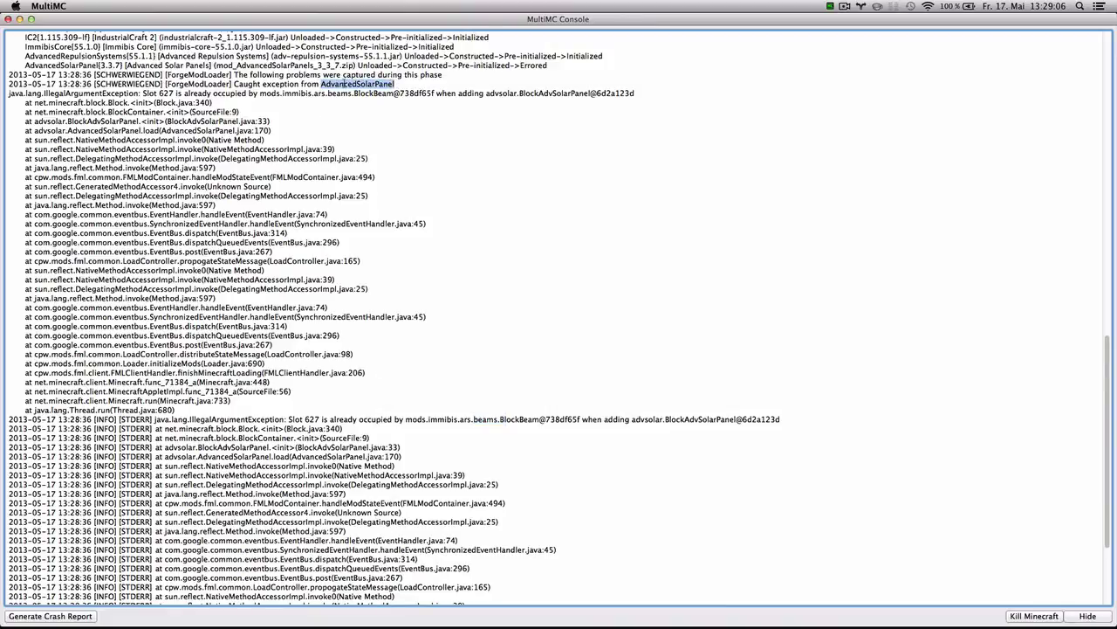
{"action": "scroll", "coordinate": [399, 429], "scroll_direction": "down", "scroll_amount": 2}
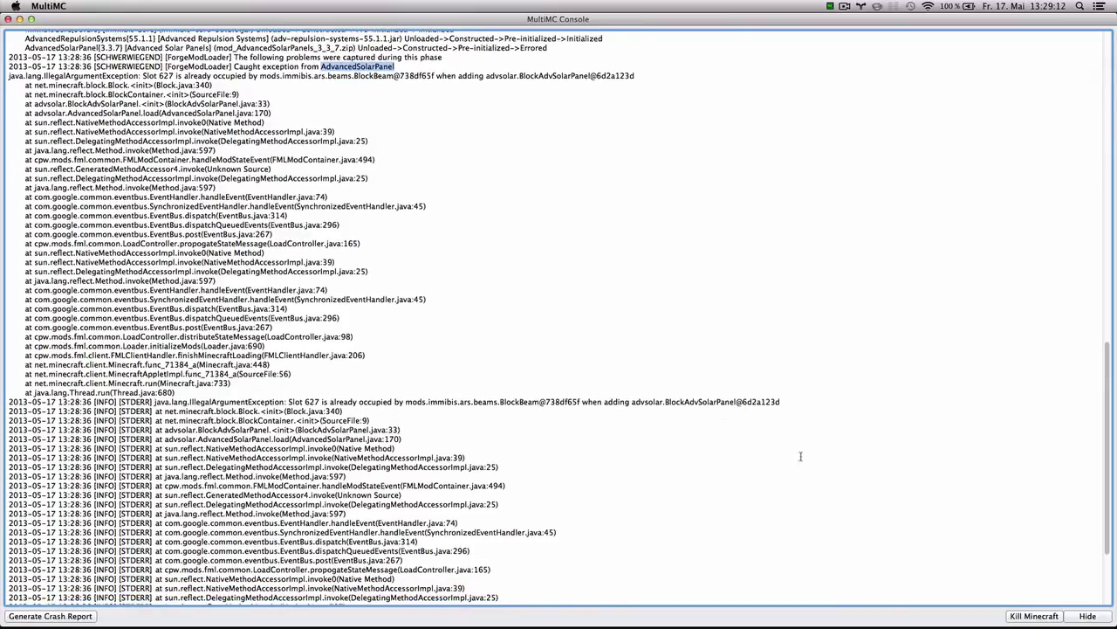
- Kill the running Minecraft process, confirm it, and dismiss the console
{"action": "left_click", "coordinate": [1035, 616]}
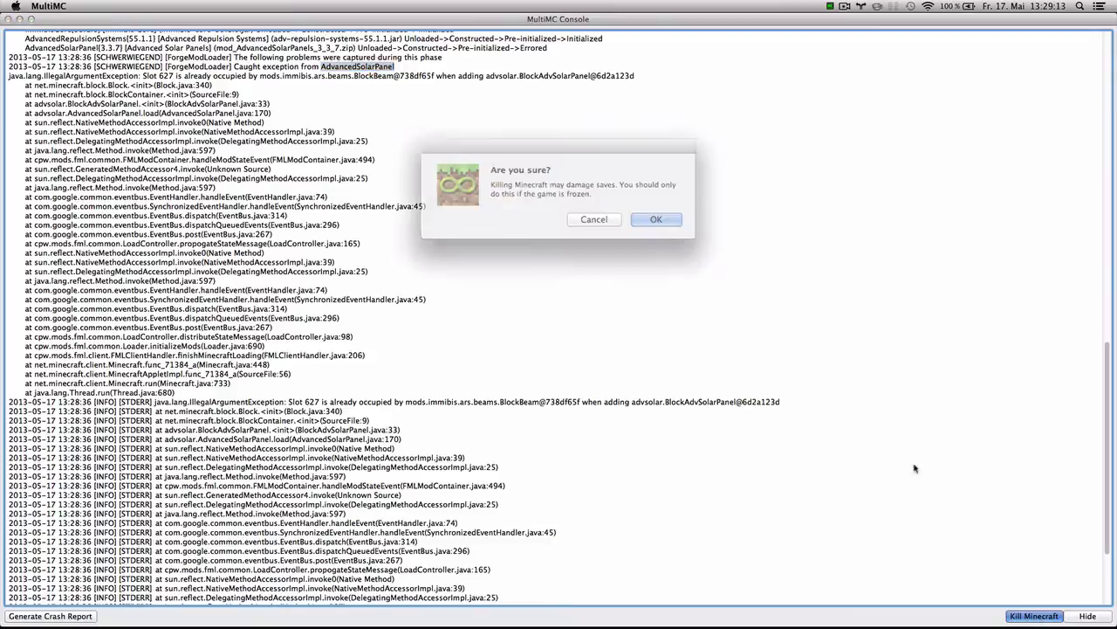
{"action": "left_click", "coordinate": [668, 220]}
{"action": "left_click", "coordinate": [1083, 616]}
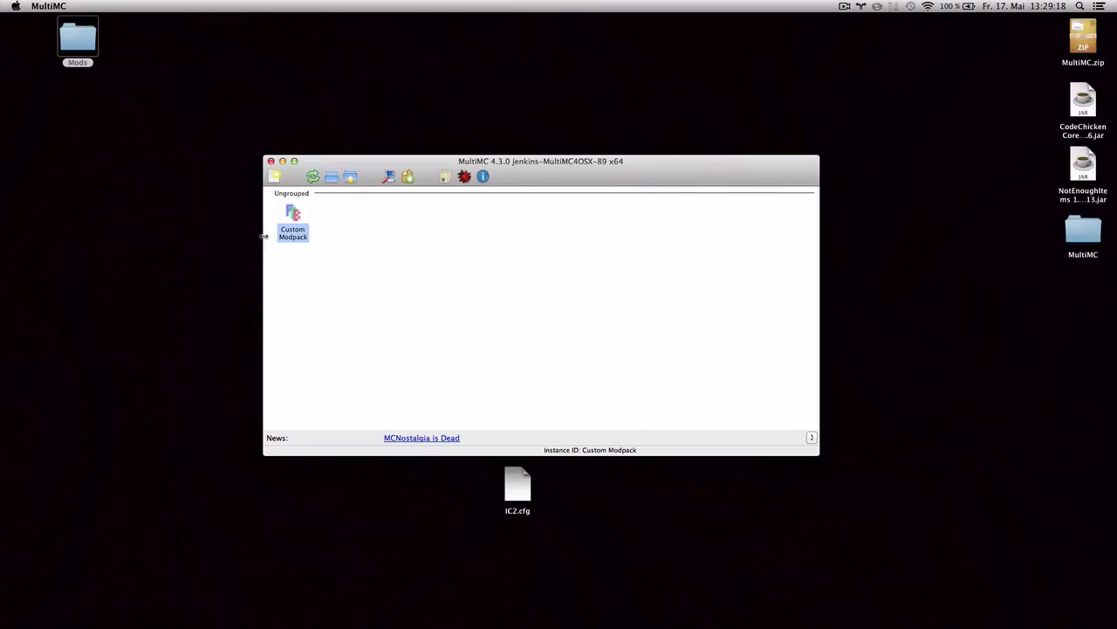
- Remove adv-repulsion-systems-55.1.1 from the Custom Modpack's regular mods and close the mod editor
{"action": "right_click", "coordinate": [292, 220]}
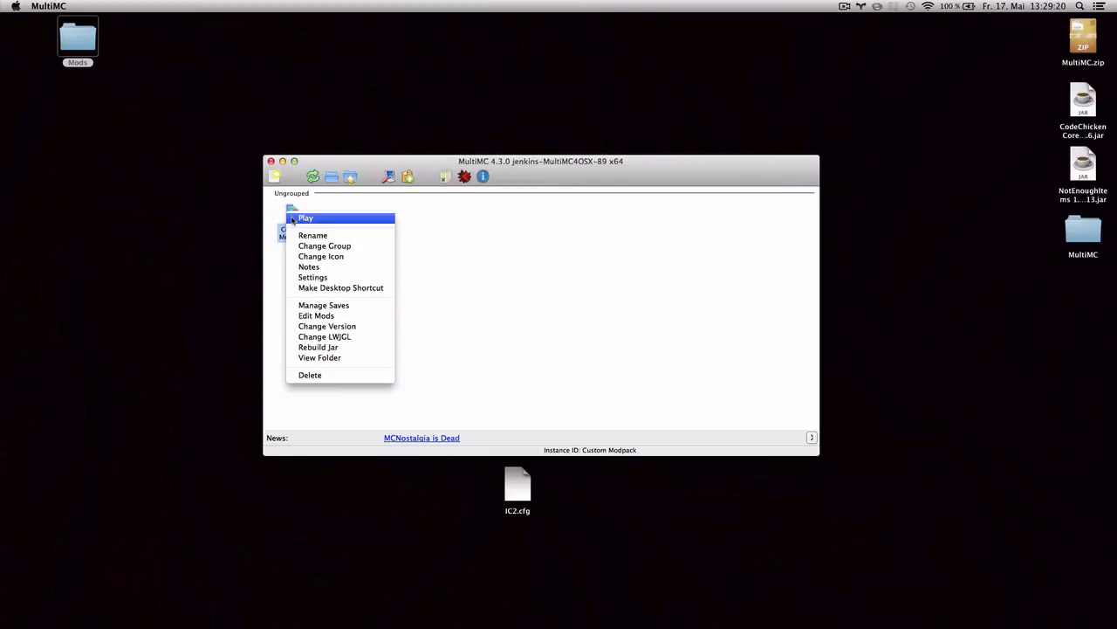
{"action": "left_click", "coordinate": [325, 316]}
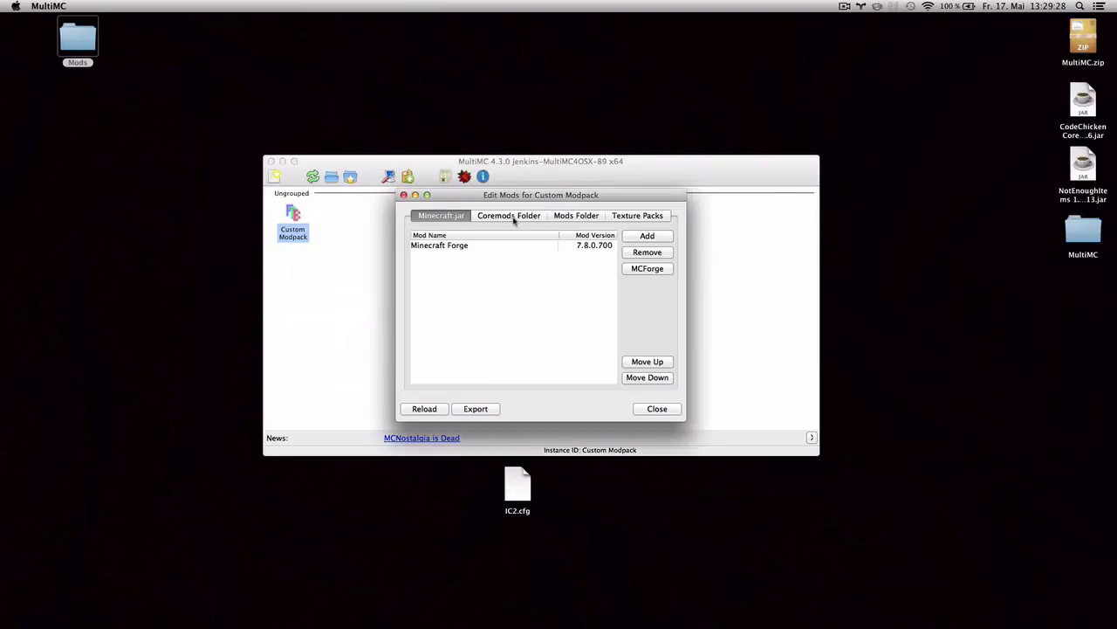
{"action": "left_click", "coordinate": [515, 219]}
{"action": "left_click", "coordinate": [566, 222]}
{"action": "left_click", "coordinate": [539, 219]}
{"action": "left_click", "coordinate": [584, 220]}
{"action": "left_click", "coordinate": [496, 247]}
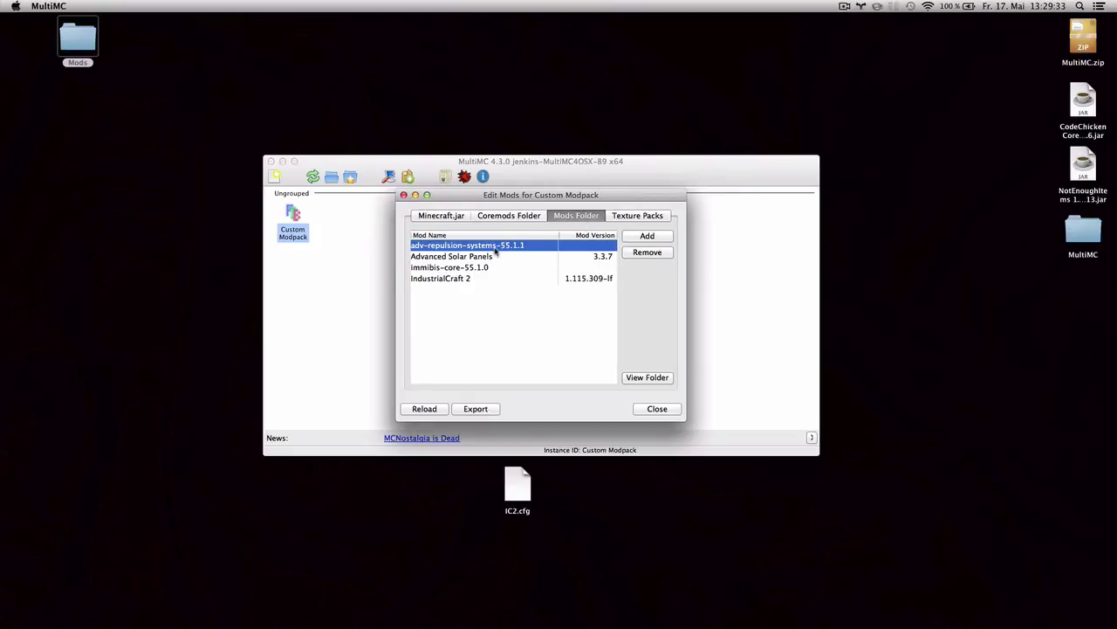
{"action": "left_click", "coordinate": [655, 253]}
{"action": "left_click", "coordinate": [653, 407]}
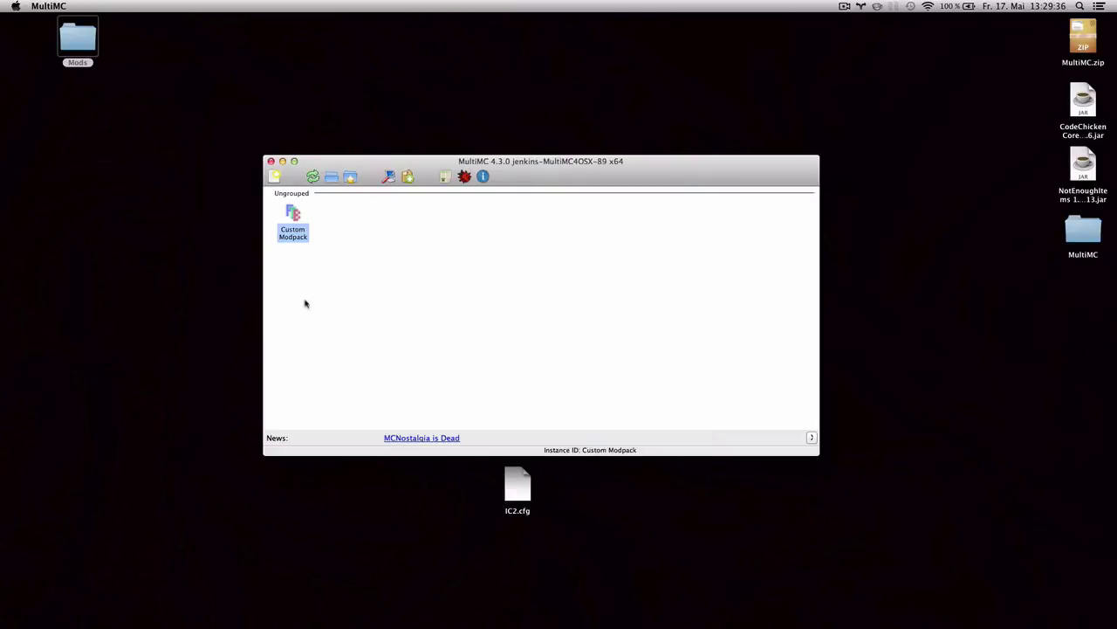
- Relaunch the Custom Modpack, check its console output during loading, and return to the game window
{"action": "double_click", "coordinate": [292, 218]}
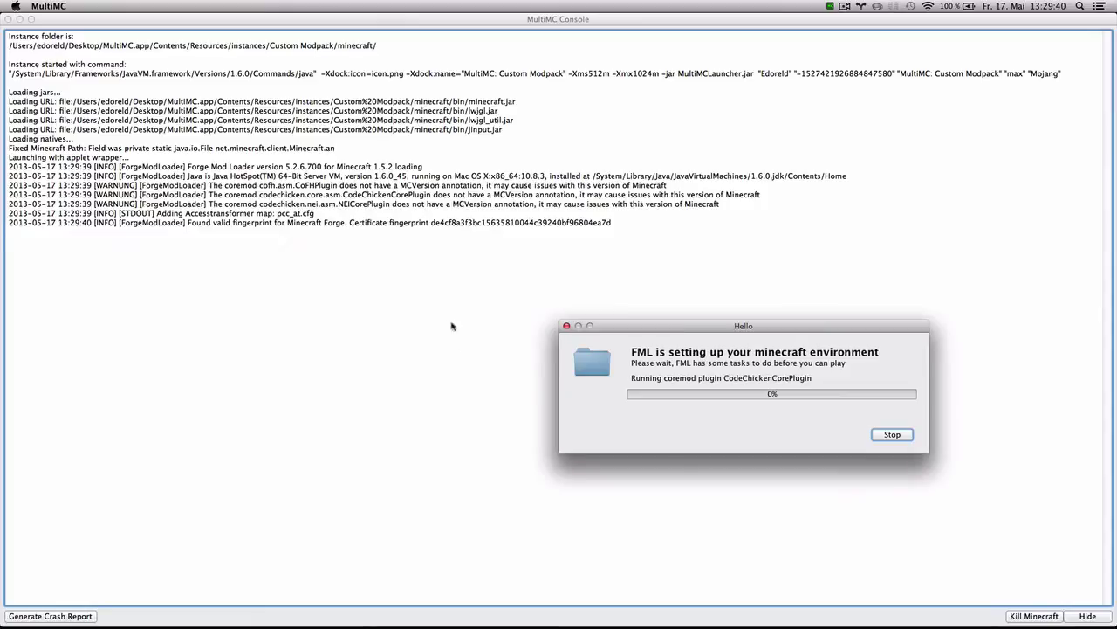
{"action": "mouse_move", "coordinate": [495, 611]}
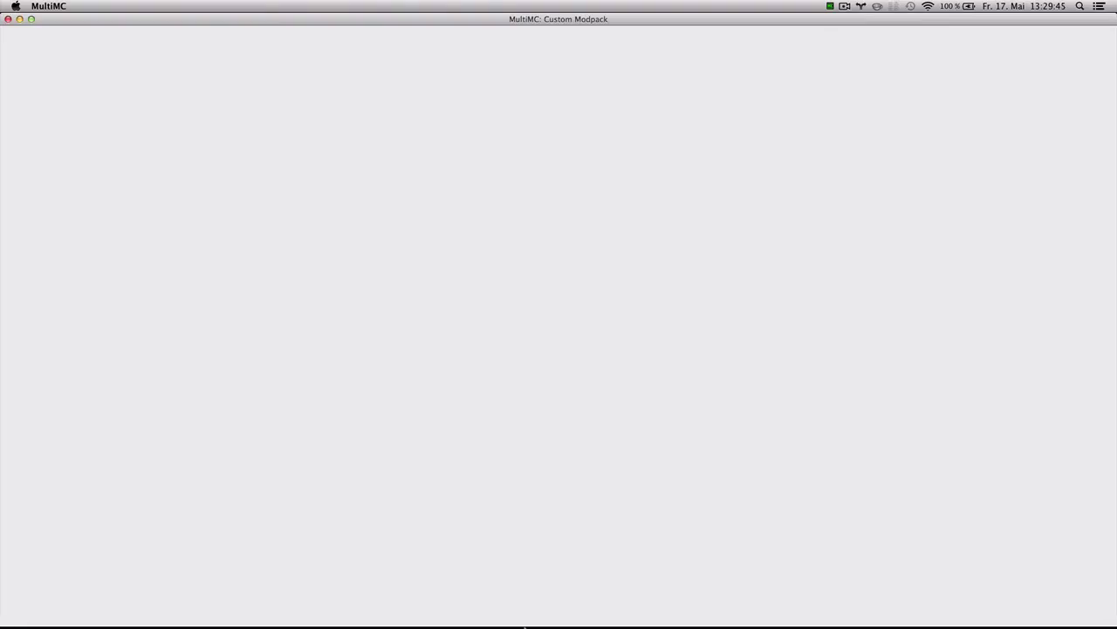
{"action": "mouse_move", "coordinate": [533, 602]}
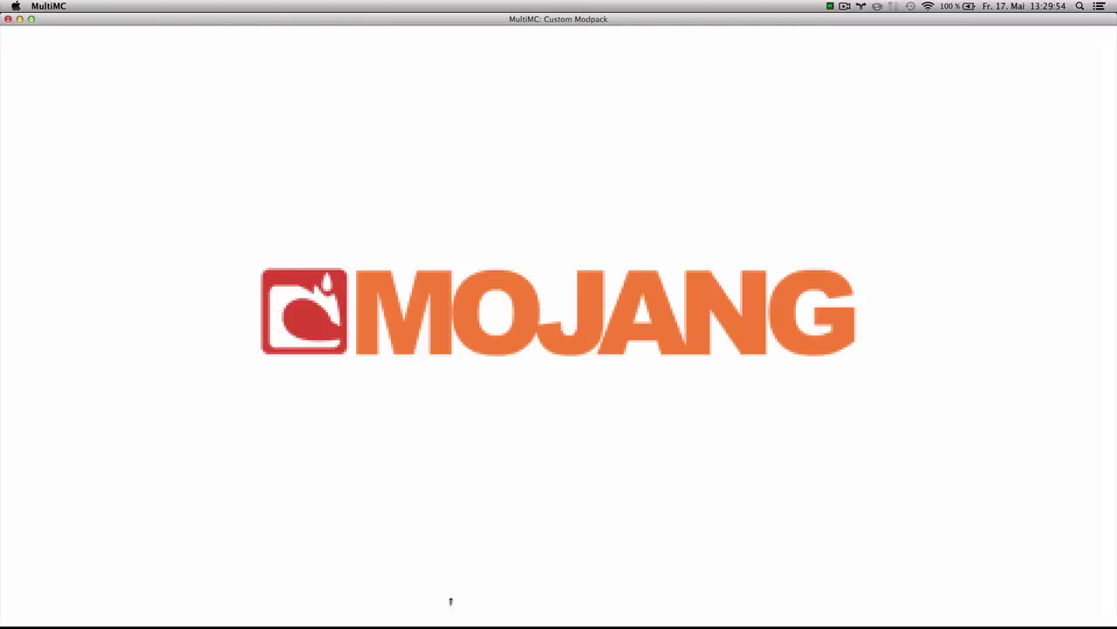
{"action": "left_click", "coordinate": [484, 616]}
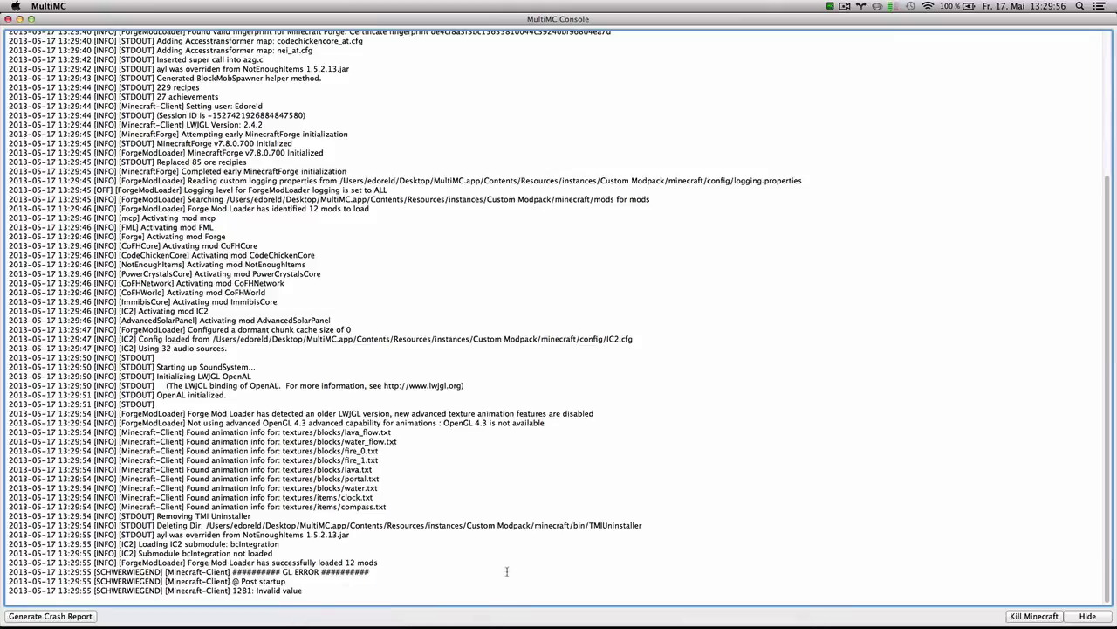
{"action": "left_click", "coordinate": [532, 612]}
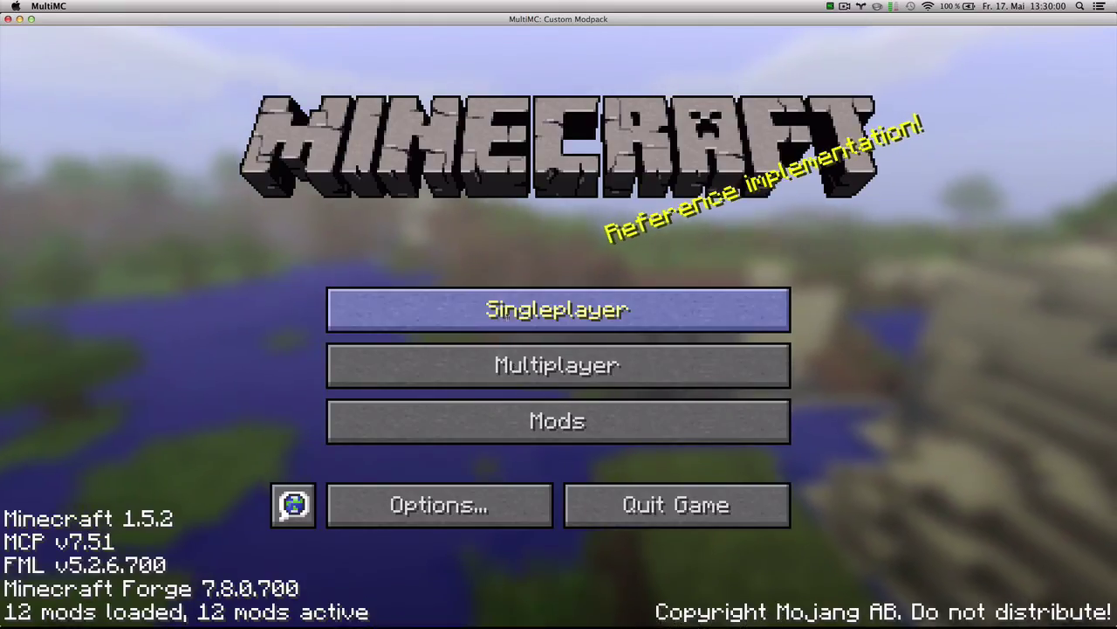
- Enter a singleplayer world from the title screen and walk forward a little
{"action": "left_click", "coordinate": [494, 320]}
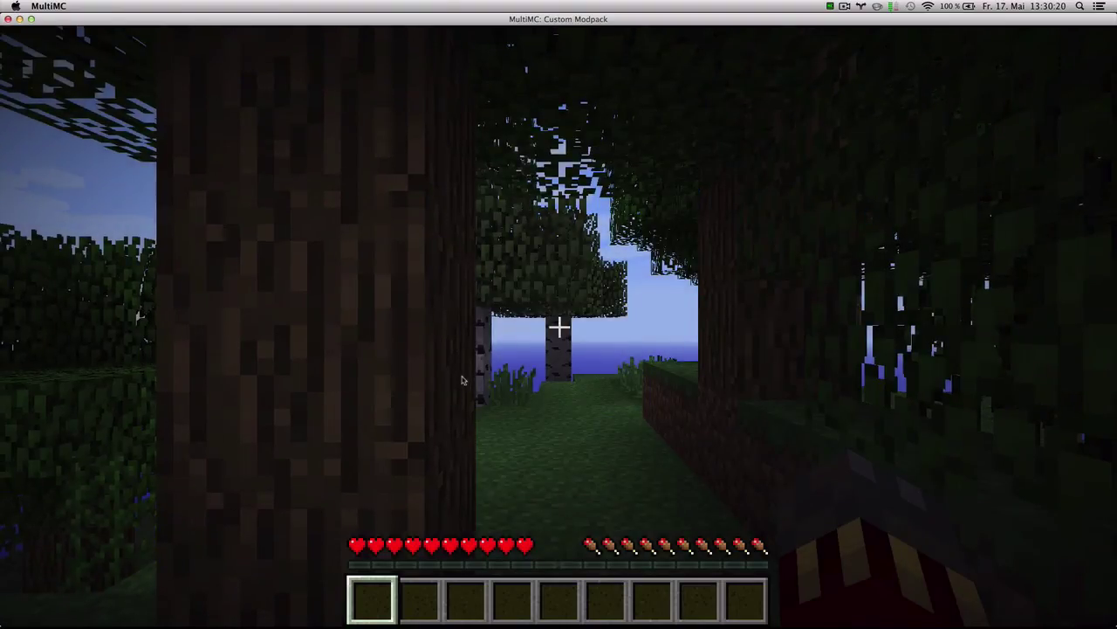
{"action": "key", "text": "w"}
{"action": "key", "text": "w"}
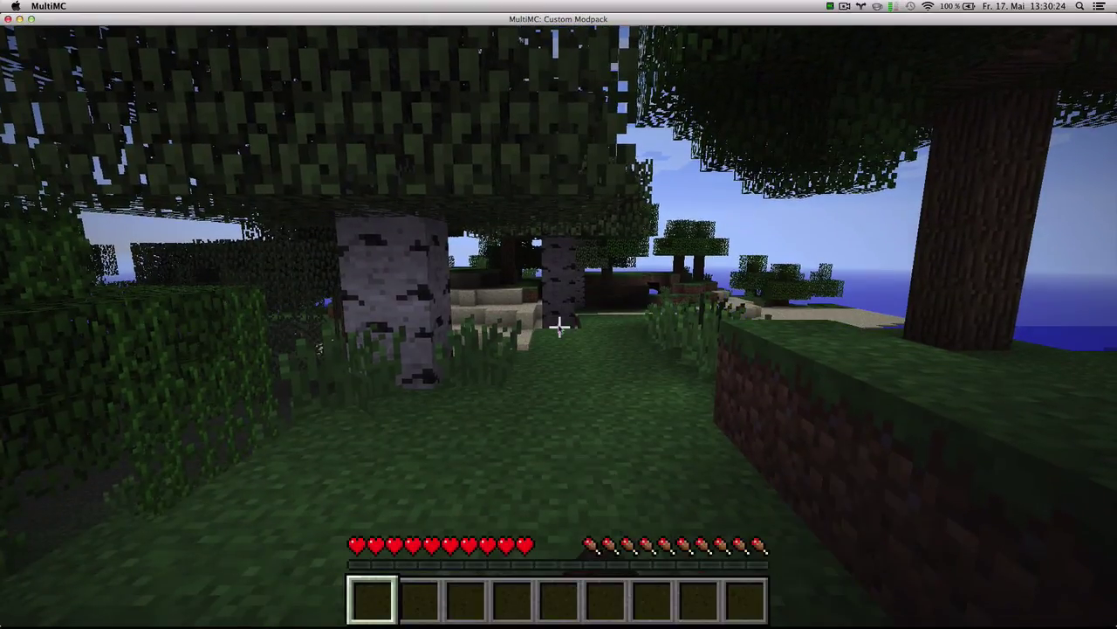
- Open NEI's Block/Item ID Settings from the inventory and switch the item options to Dump ItemIDs and Dump Unused ItemIDs
{"action": "key", "text": "e"}
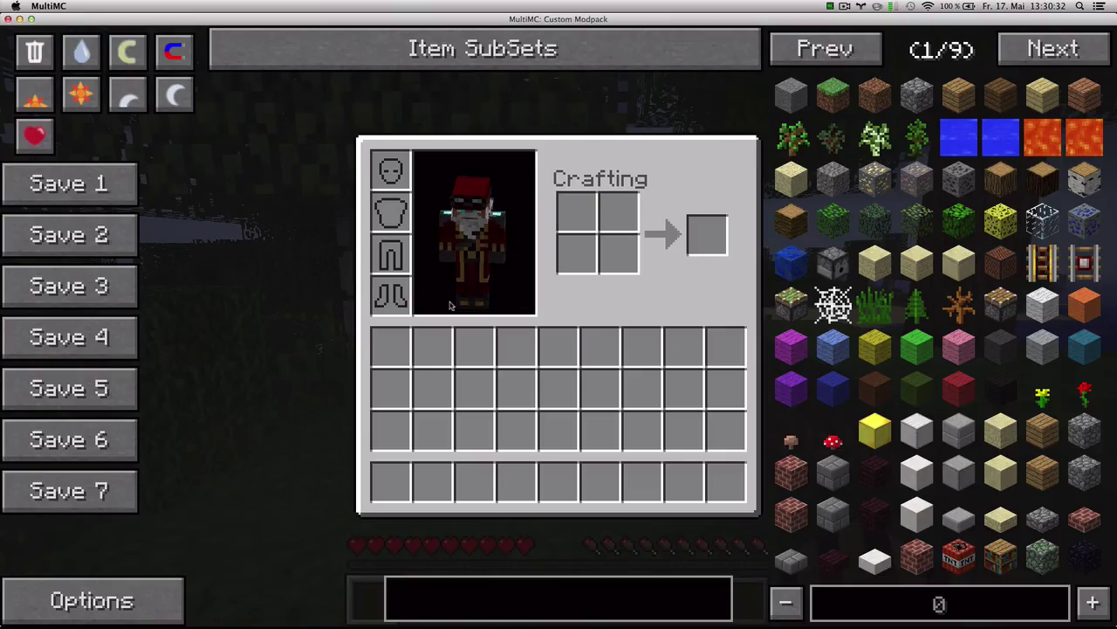
{"action": "left_click", "coordinate": [72, 602]}
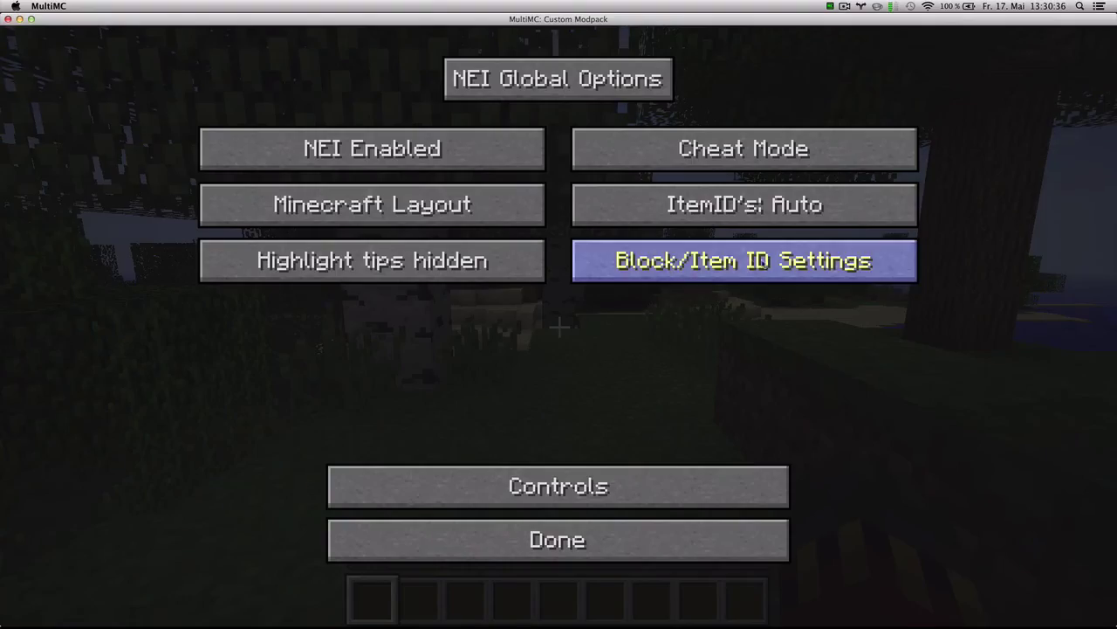
{"action": "left_click", "coordinate": [786, 267]}
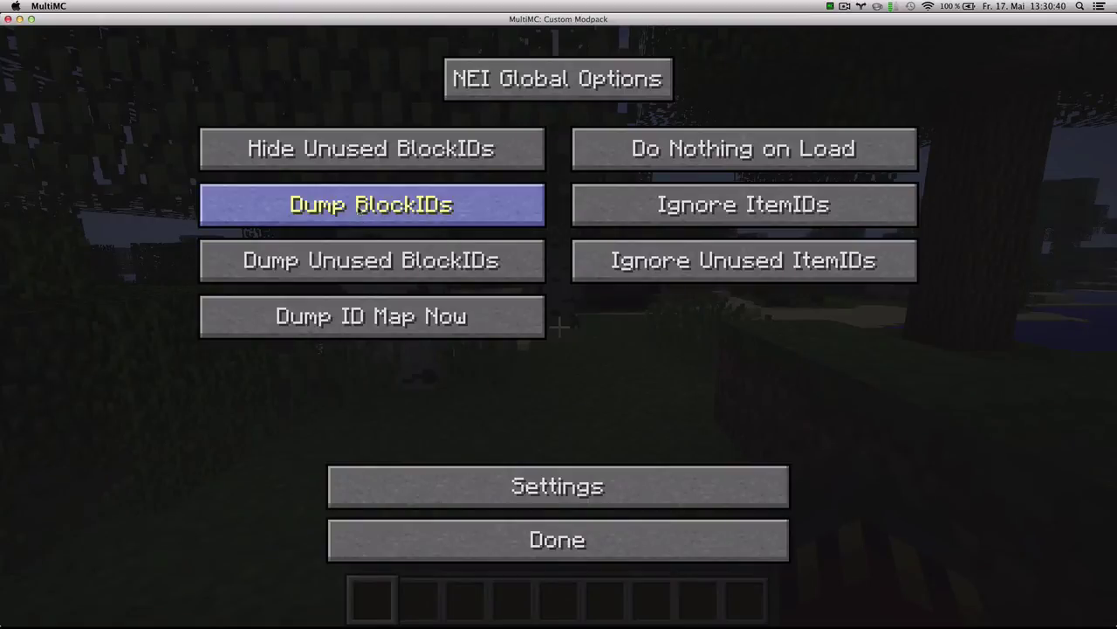
{"action": "left_click", "coordinate": [319, 214]}
{"action": "left_click", "coordinate": [318, 213]}
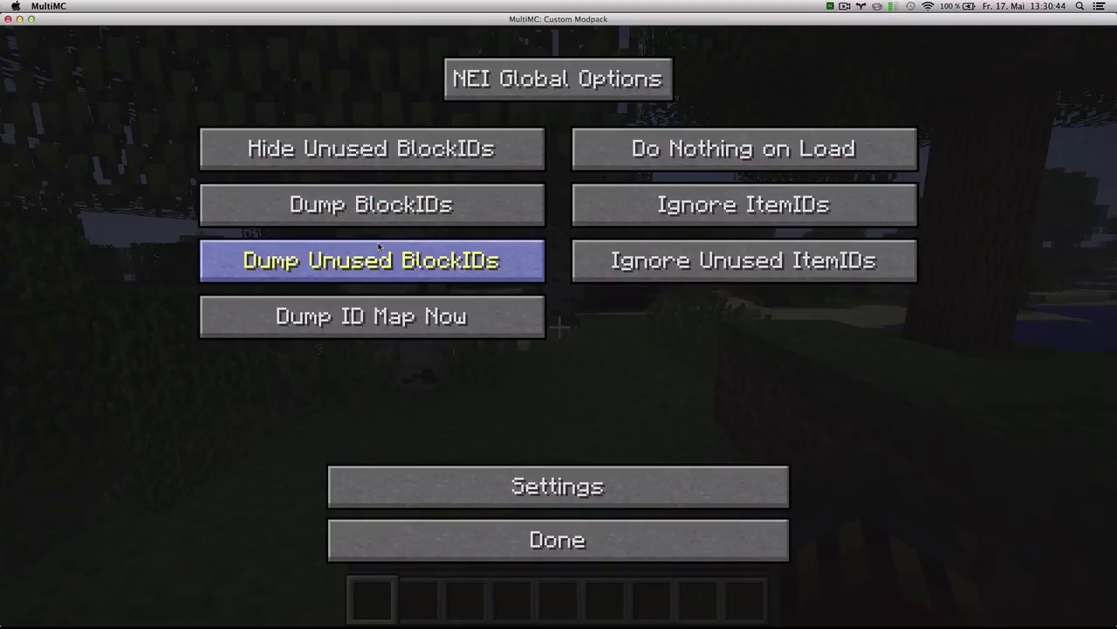
{"action": "left_click", "coordinate": [665, 201]}
{"action": "left_click", "coordinate": [698, 278]}
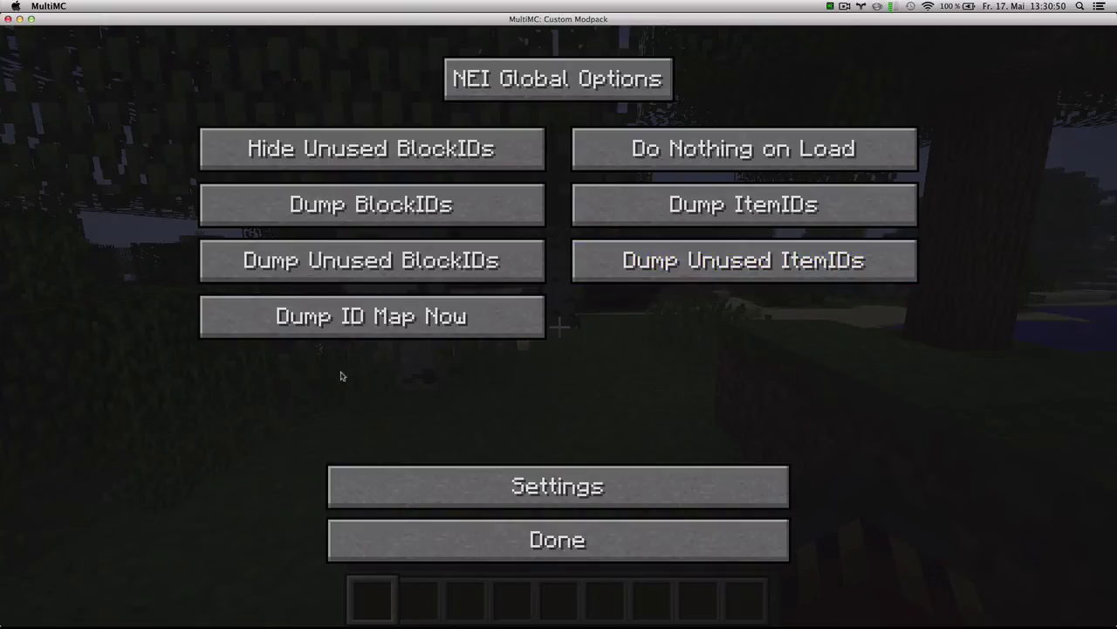
- Dump the ID map to a text file, leave the NEI options, and close the inventory
{"action": "left_click", "coordinate": [341, 321]}
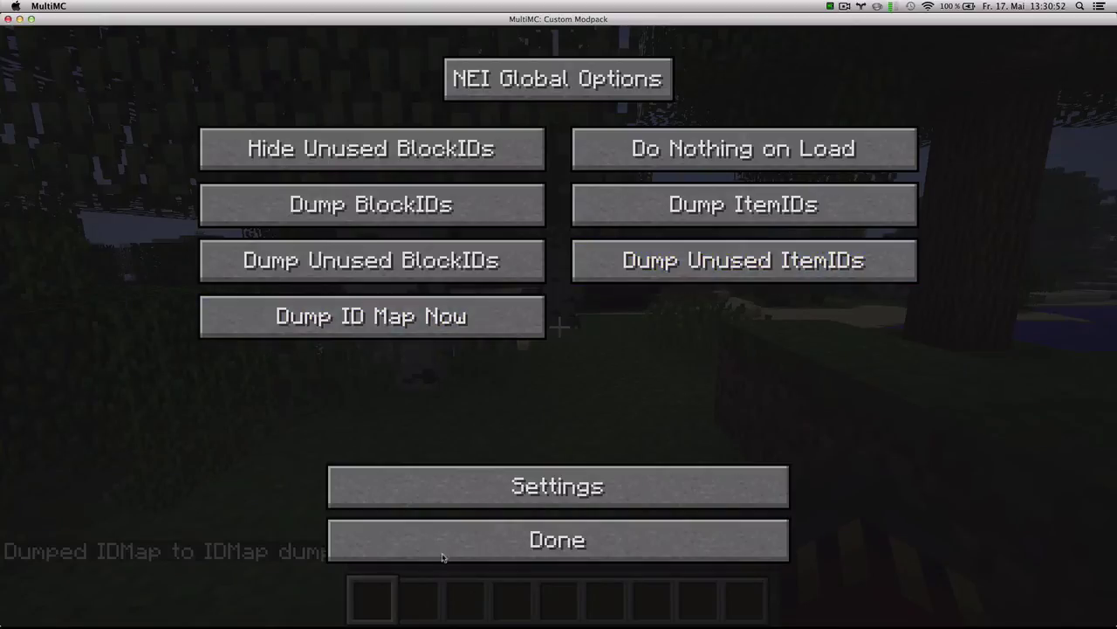
{"action": "left_click", "coordinate": [515, 534]}
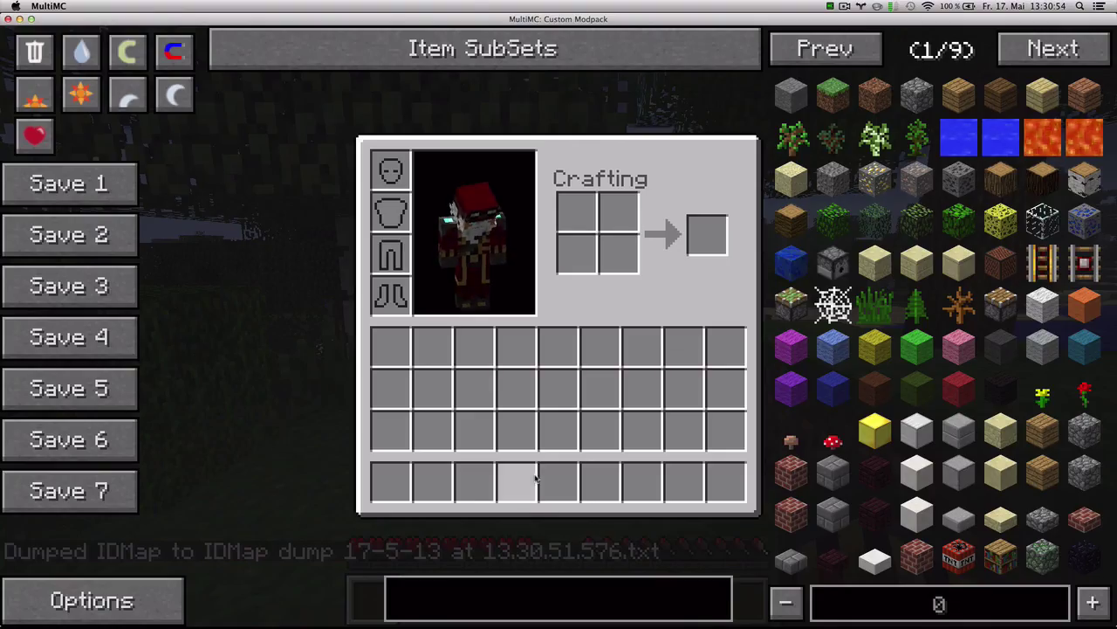
{"action": "key", "text": "e"}
{"action": "key", "text": "w"}
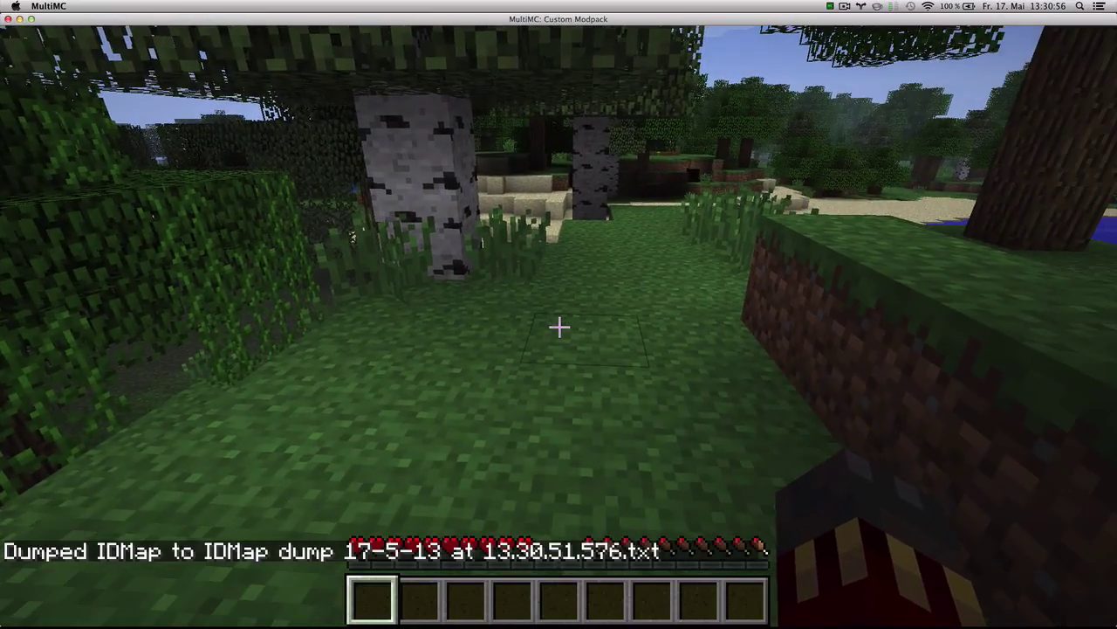
{"action": "key", "text": "w"}
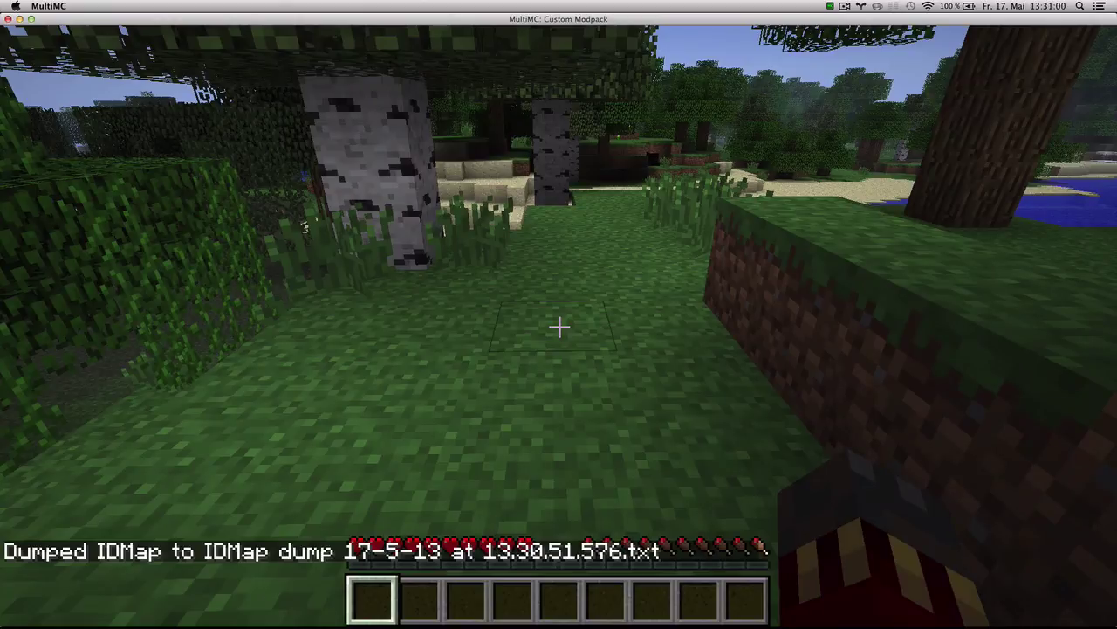
- Leave the world for the title screen and quit Minecraft
{"action": "key", "text": "Escape"}
{"action": "left_click", "coordinate": [586, 441]}
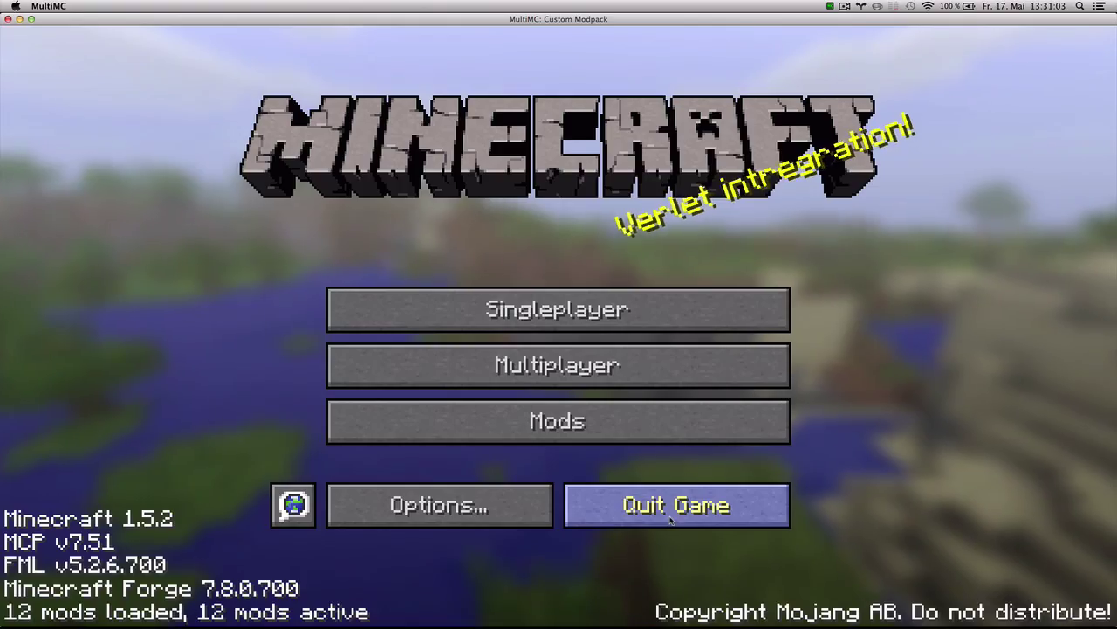
{"action": "left_click", "coordinate": [668, 515]}
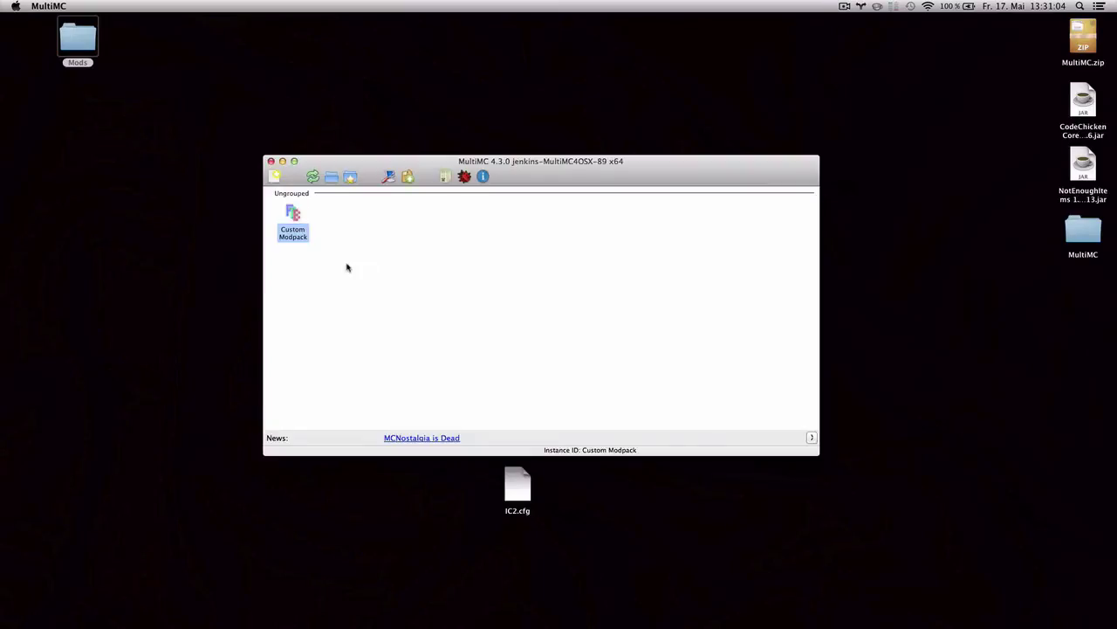
- Open the Custom Modpack's instance folder and browse into its minecraft folder
{"action": "right_click", "coordinate": [284, 230]}
{"action": "left_click", "coordinate": [336, 370]}
{"action": "key", "text": "Right"}
{"action": "key", "text": "Down"}
{"action": "key", "text": "Down"}
{"action": "key", "text": "Right"}
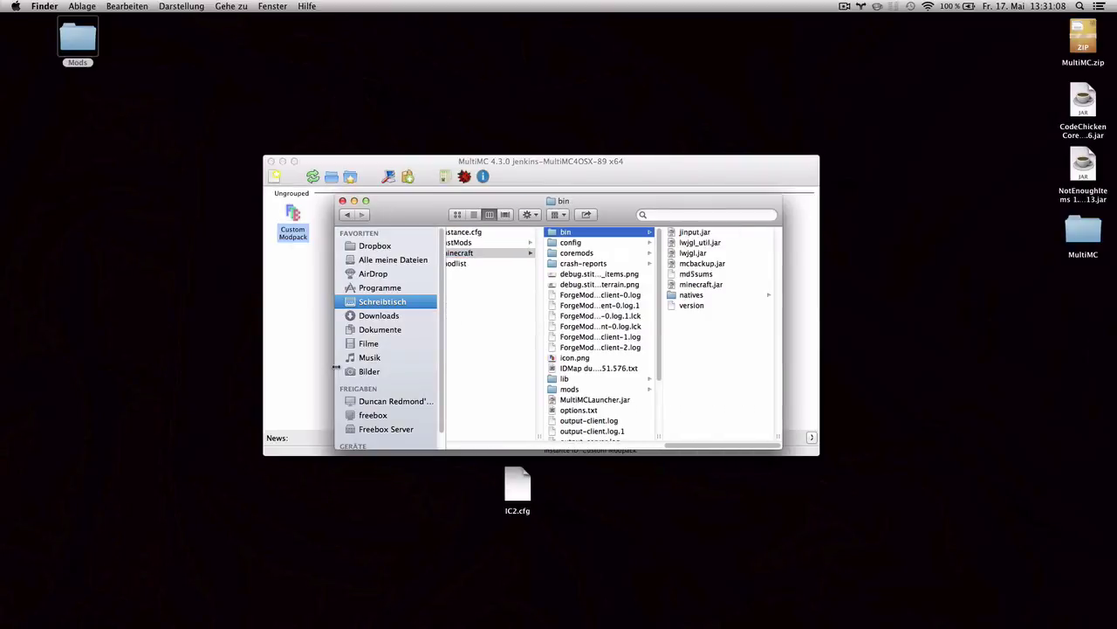
- Open the ID map dump text file and find the first unused block ID in the list
{"action": "scroll", "coordinate": [570, 339], "scroll_direction": "down", "scroll_amount": 3}
{"action": "left_click", "coordinate": [599, 341]}
{"action": "double_click", "coordinate": [599, 339]}
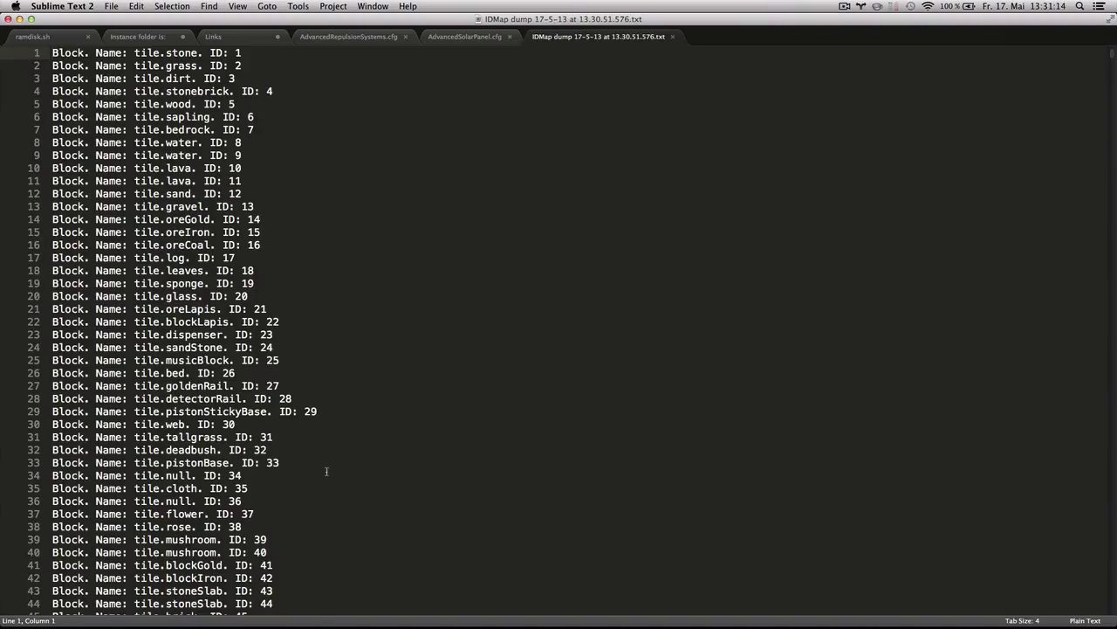
{"action": "scroll", "coordinate": [327, 472], "scroll_direction": "down", "scroll_amount": 20}
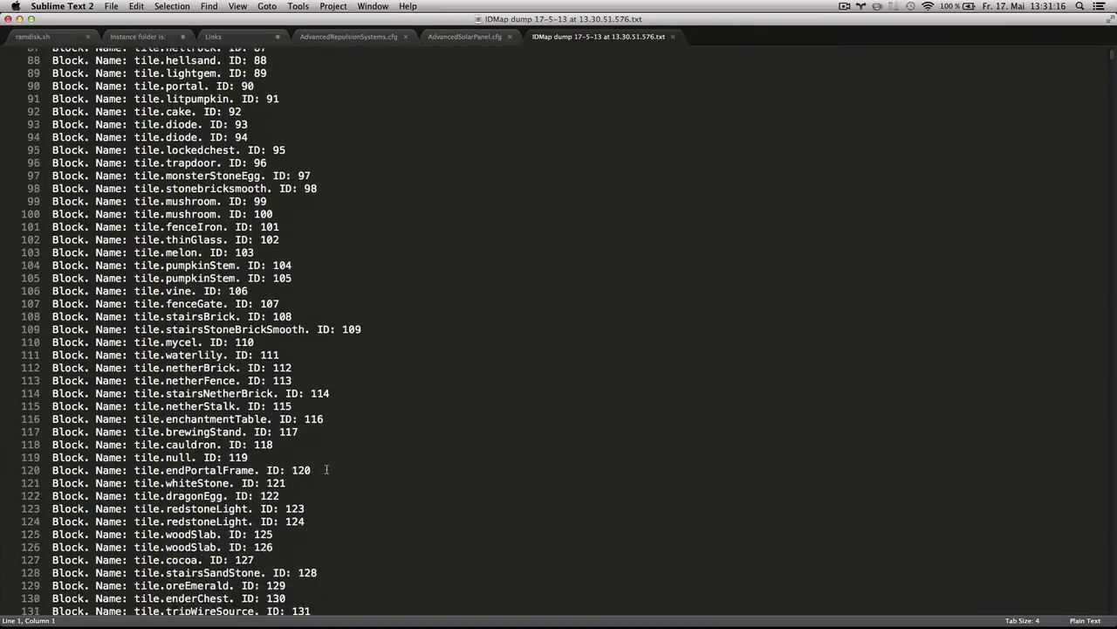
{"action": "scroll", "coordinate": [188, 492], "scroll_direction": "down", "scroll_amount": 20}
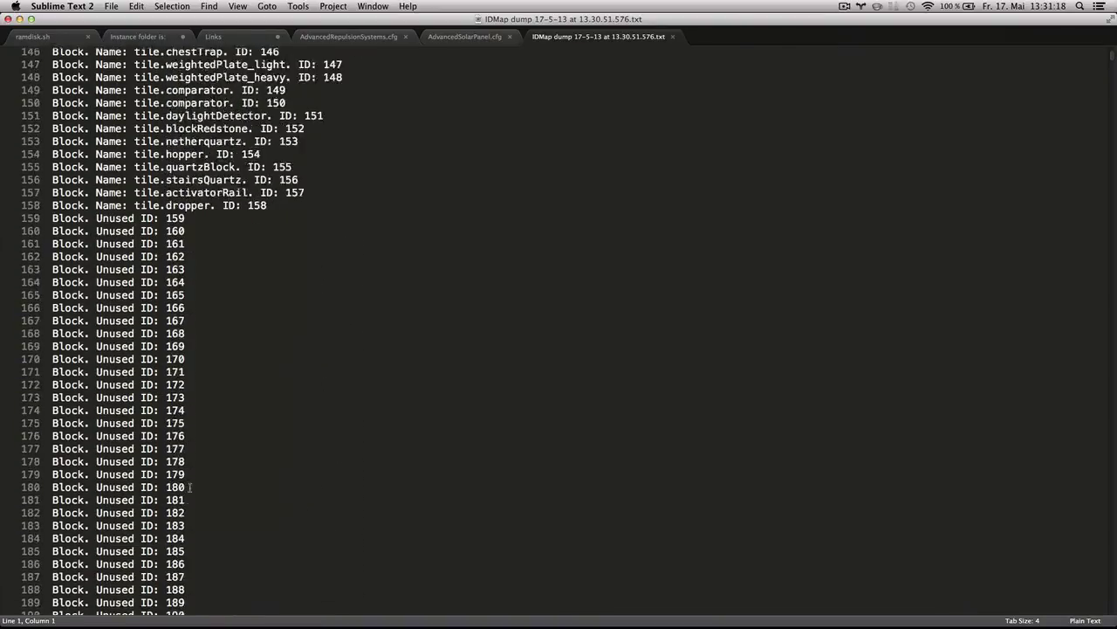
{"action": "scroll", "coordinate": [188, 492], "scroll_direction": "up", "scroll_amount": 10}
{"action": "scroll", "coordinate": [189, 487], "scroll_direction": "down", "scroll_amount": 1}
{"action": "scroll", "coordinate": [117, 369], "scroll_direction": "down", "scroll_amount": 2}
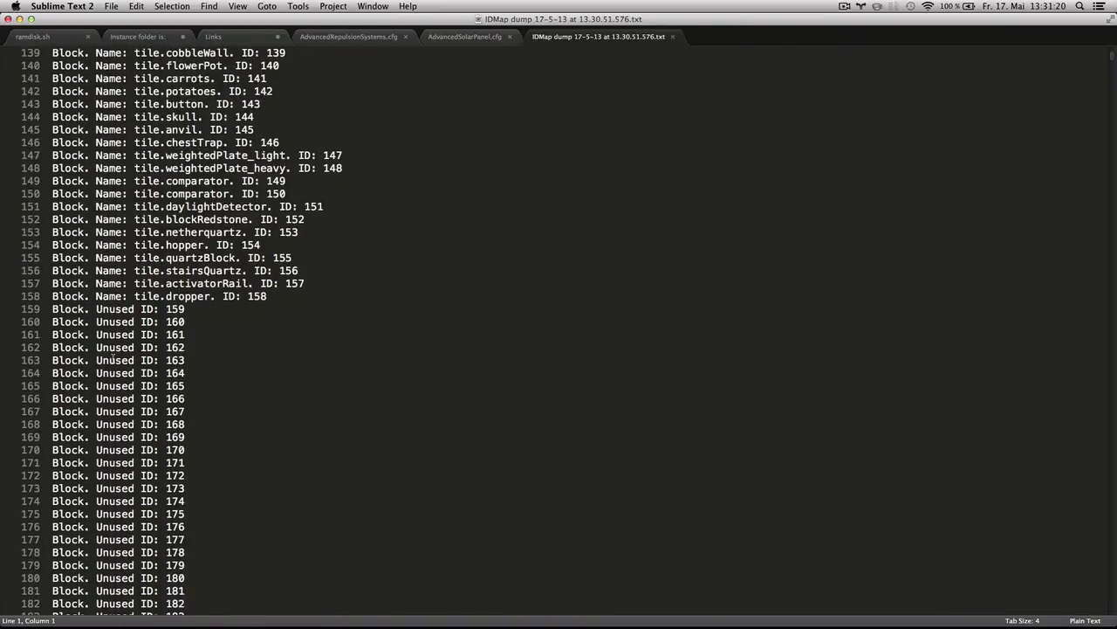
{"action": "left_click", "coordinate": [177, 309]}
{"action": "left_click", "coordinate": [184, 309], "text": "shift"}
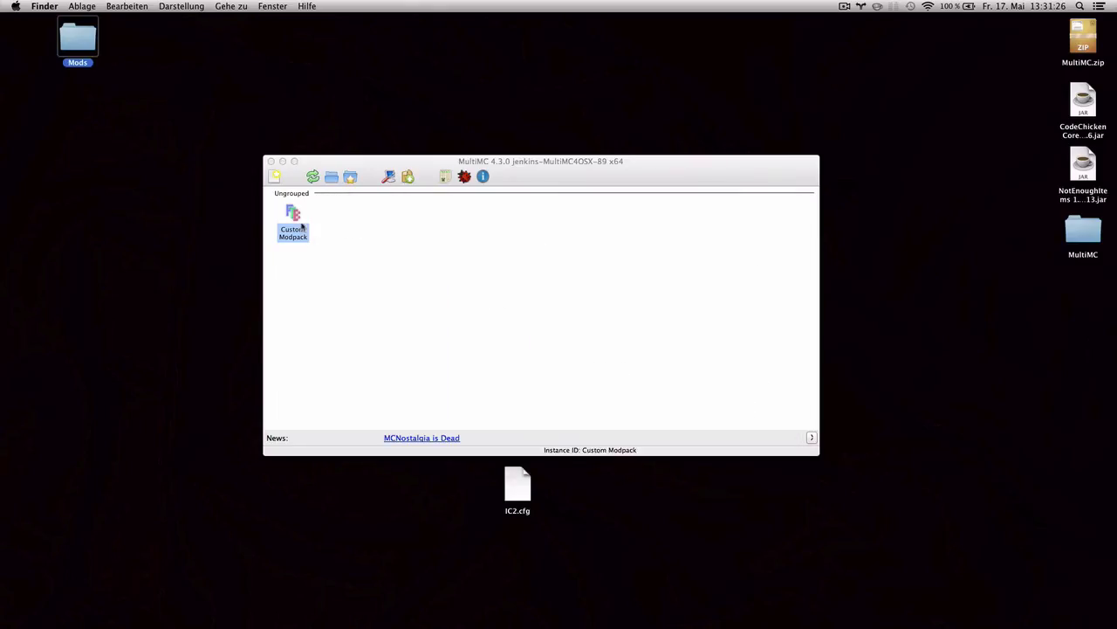
- Add adv-repulsion-systems-55.1.1 from Downloads to the Custom Modpack's mods folder and close the mod editor
{"action": "right_click", "coordinate": [295, 224]}
{"action": "left_click", "coordinate": [332, 320]}
{"action": "left_click", "coordinate": [576, 215]}
{"action": "left_click", "coordinate": [635, 237]}
{"action": "left_click", "coordinate": [413, 233]}
{"action": "key", "text": "Down"}
{"action": "key", "text": "Down"}
{"action": "key", "text": "Down"}
{"action": "key", "text": "Down"}
{"action": "key", "text": "Down"}
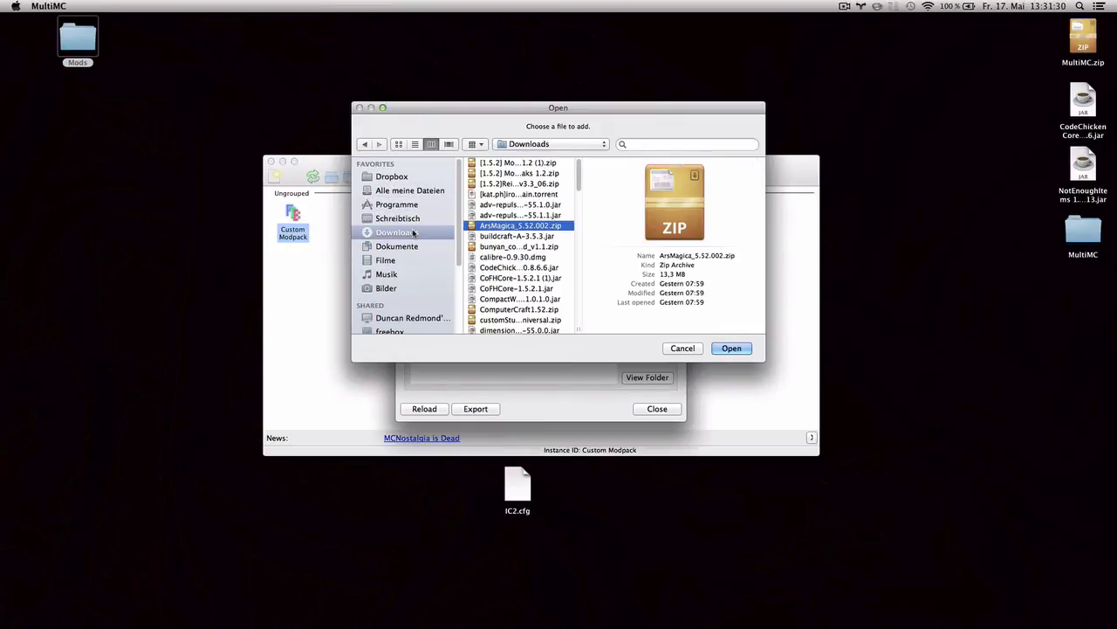
{"action": "key", "text": "Down"}
{"action": "key", "text": "Return"}
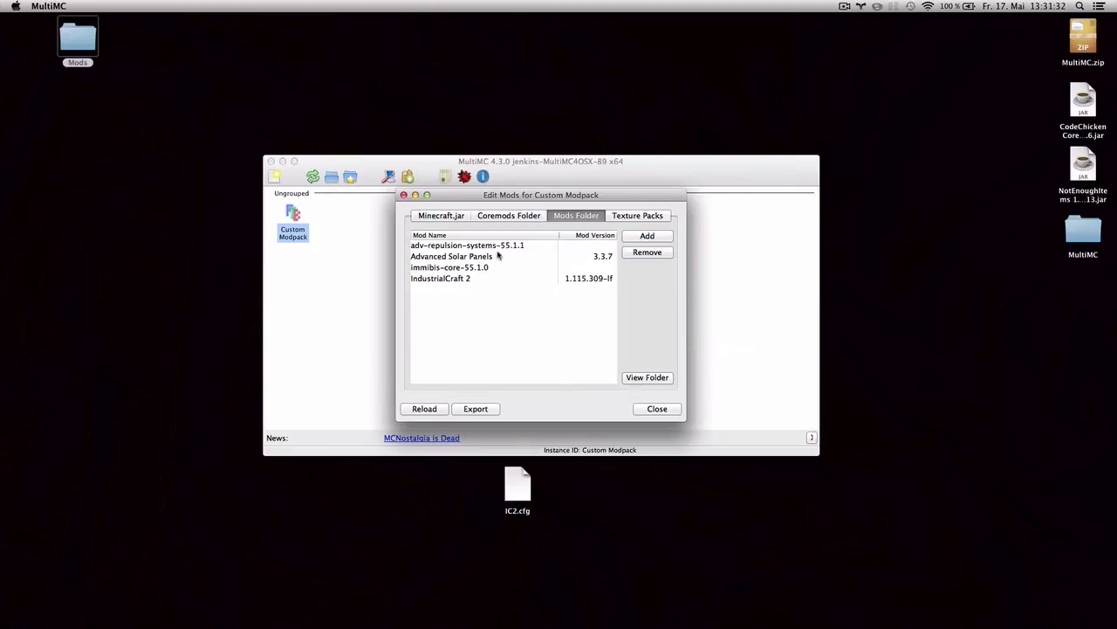
{"action": "left_click", "coordinate": [500, 248]}
{"action": "left_click", "coordinate": [657, 408]}
- Open the Custom Modpack's instance folder, browse to minecraft/config, and open AdvancedRepulsionSystems.cfg in Sublime Text 2
{"action": "right_click", "coordinate": [294, 215]}
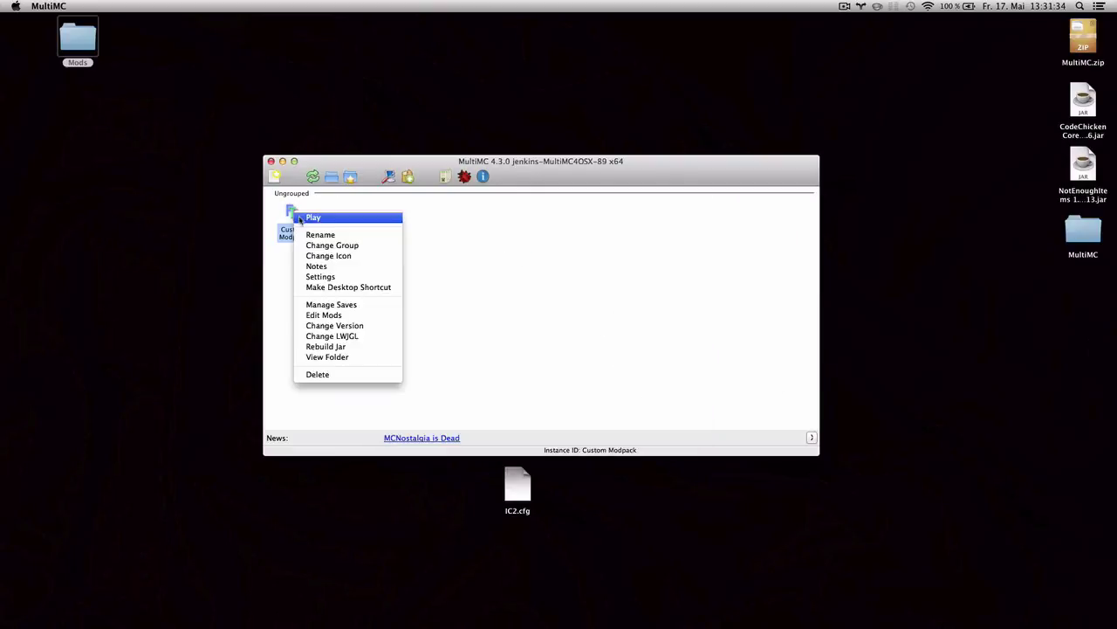
{"action": "left_click", "coordinate": [313, 357]}
{"action": "key", "text": "Down"}
{"action": "key", "text": "Down"}
{"action": "key", "text": "Right"}
{"action": "key", "text": "Down"}
{"action": "key", "text": "Right"}
{"action": "key", "text": "super+o"}
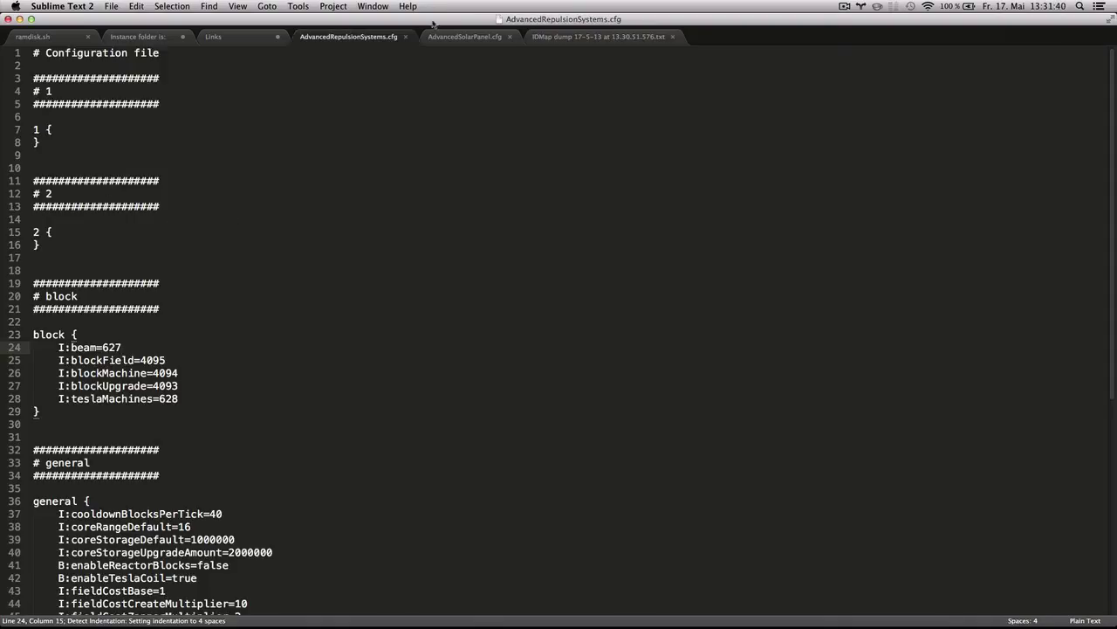
- Check the ID dump, replace the beam block ID in AdvancedRepulsionSystems.cfg with the first unused ID, and save the file
{"action": "left_click", "coordinate": [229, 39]}
{"action": "left_click", "coordinate": [166, 39]}
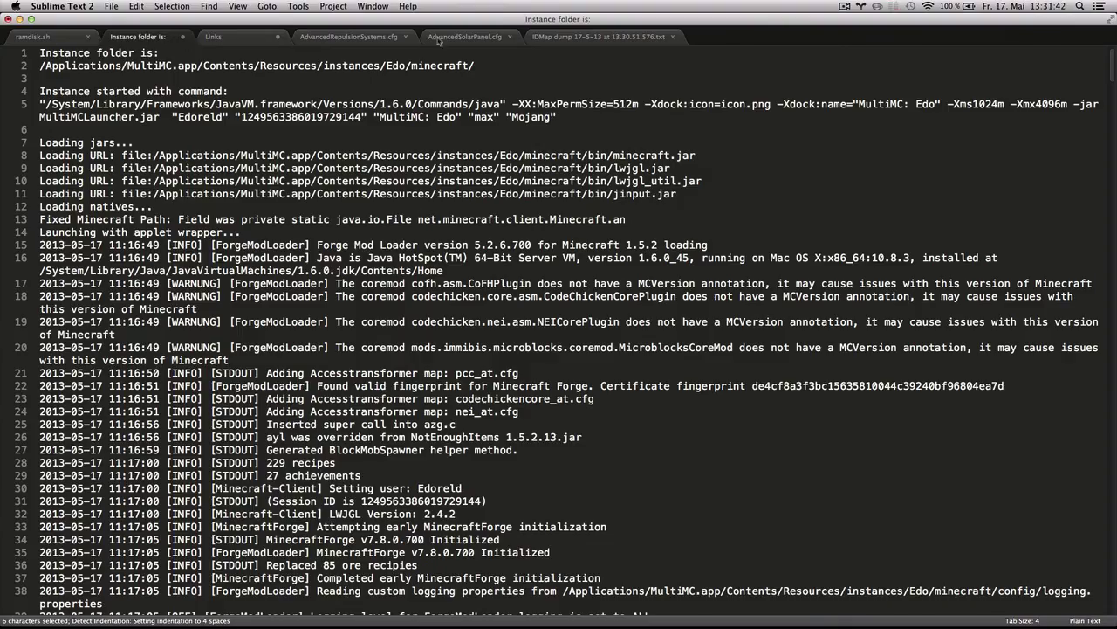
{"action": "left_click", "coordinate": [575, 39]}
{"action": "left_click", "coordinate": [350, 35]}
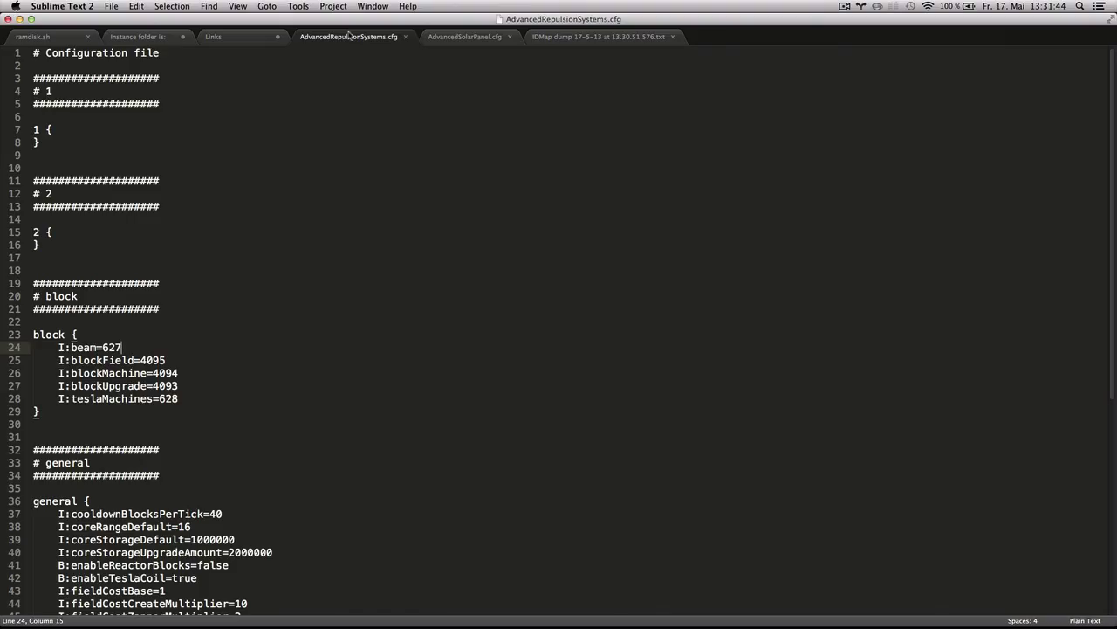
{"action": "key", "text": "BackSpace"}
{"action": "key", "text": "BackSpace"}
{"action": "key", "text": "BackSpace"}
{"action": "type", "text": "15"}
{"action": "key", "text": "super+s"}
- Launch the Custom Modpack from MultiMC and bring up the console to follow the mods loading
{"action": "key", "text": "super+Tab"}
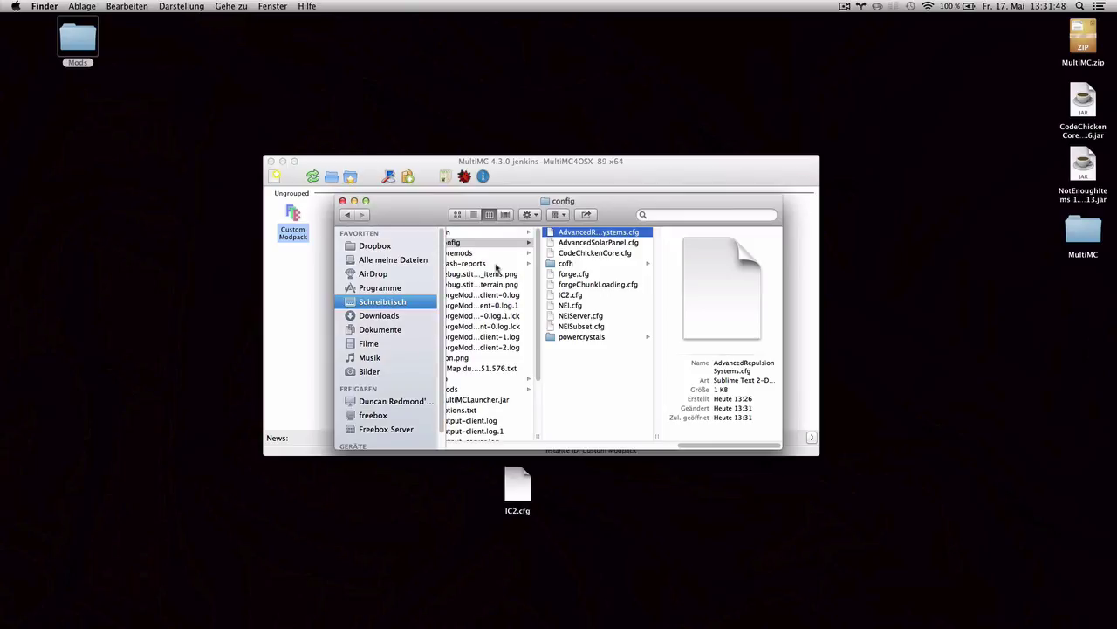
{"action": "double_click", "coordinate": [287, 232]}
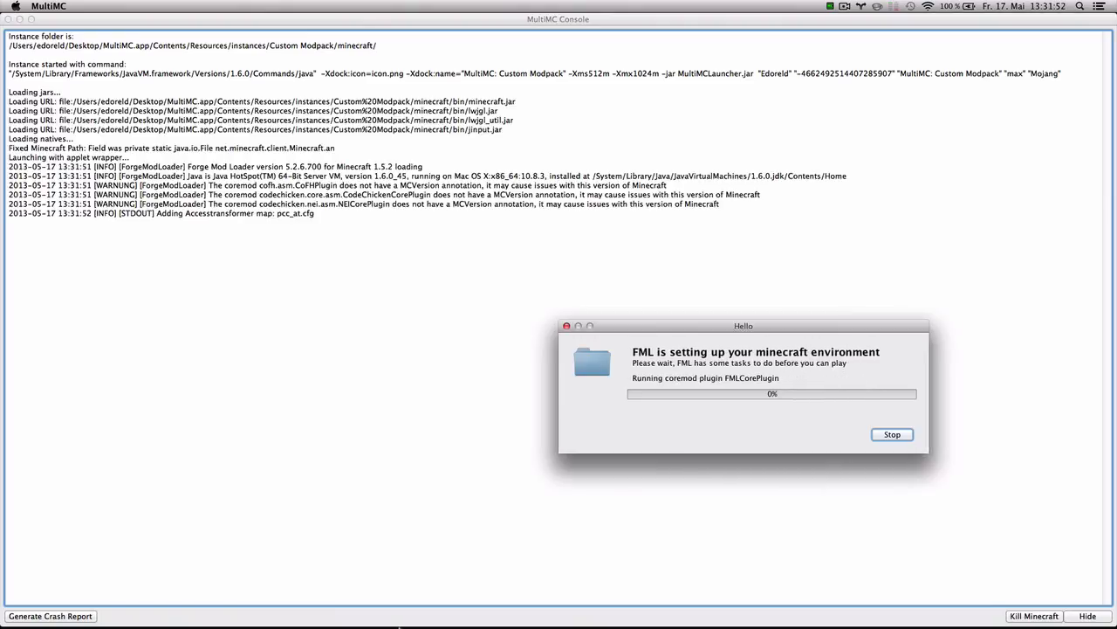
{"action": "mouse_move", "coordinate": [393, 625]}
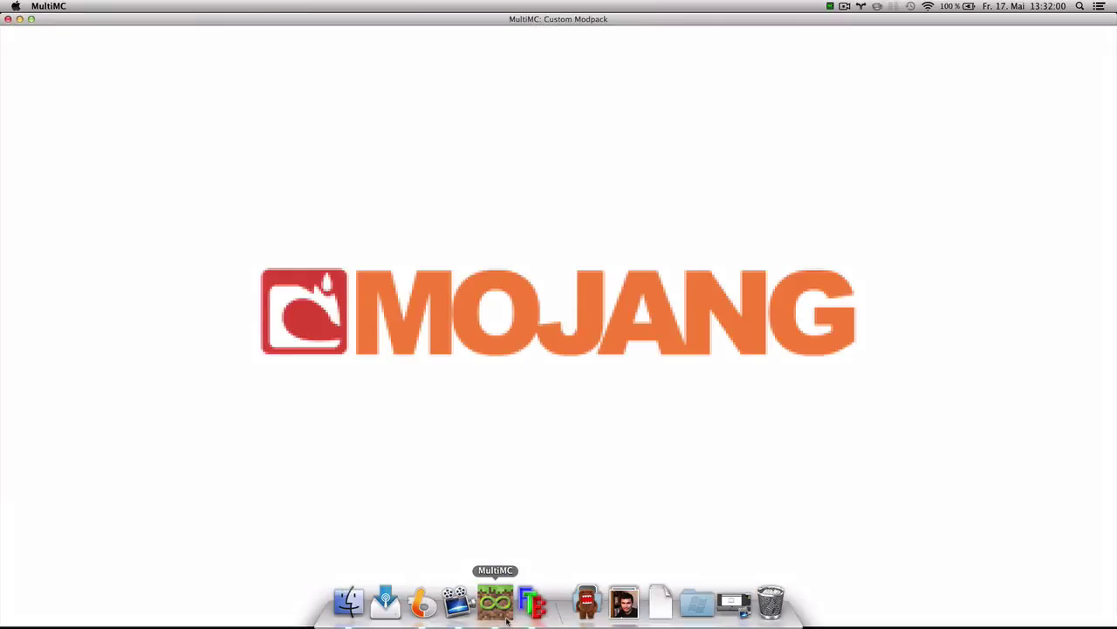
{"action": "left_click", "coordinate": [511, 621]}
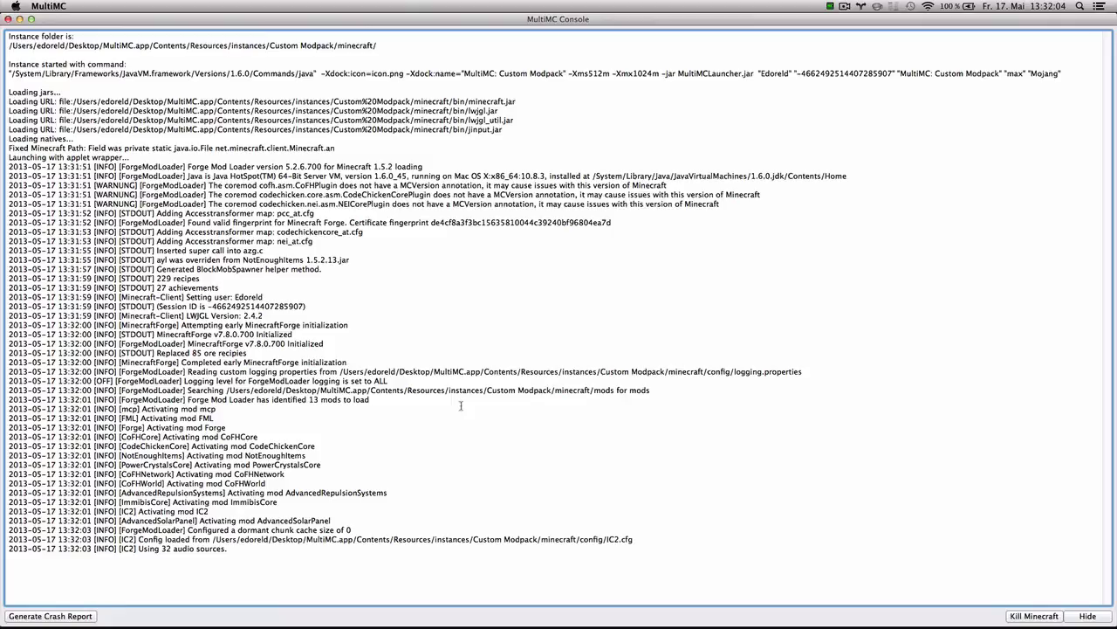
{"action": "mouse_move", "coordinate": [456, 602]}
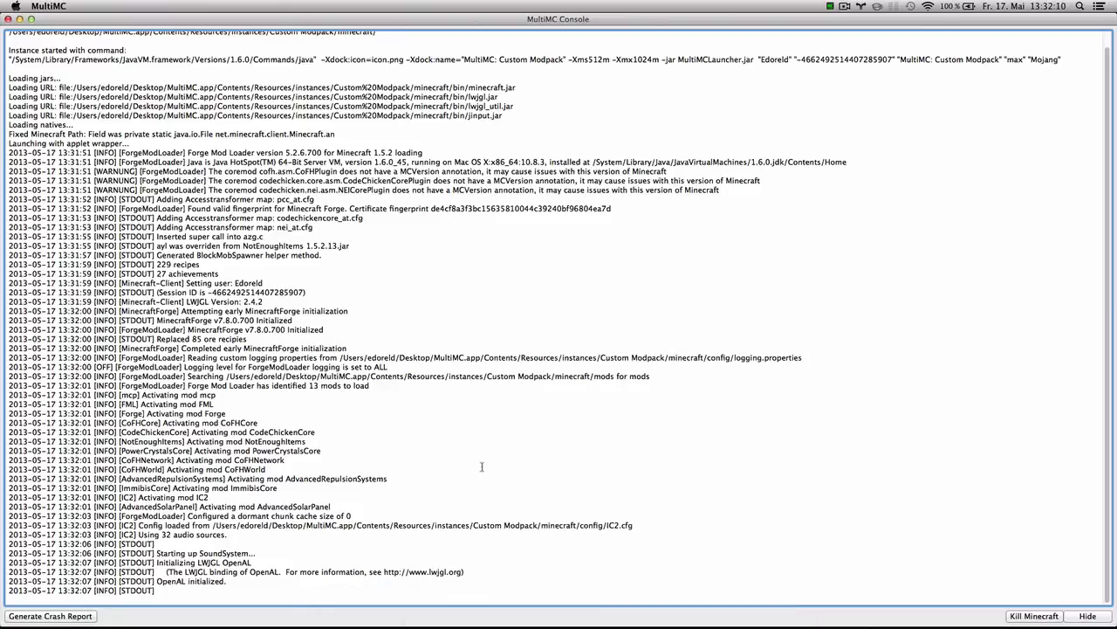
{"action": "mouse_move", "coordinate": [490, 622]}
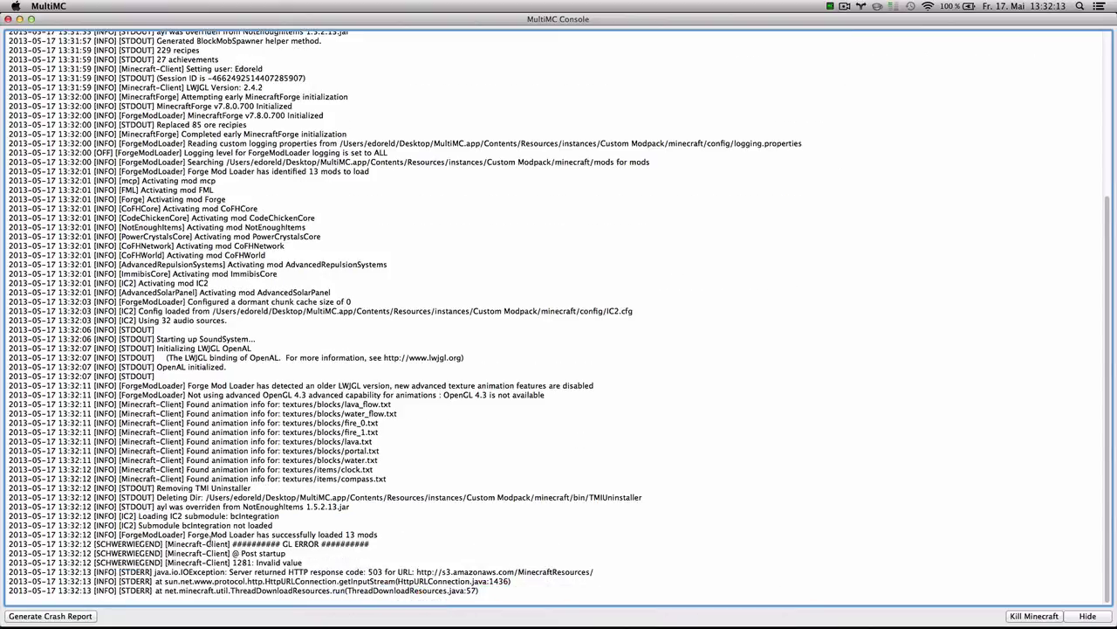
- Bring the game window back to the front and quit Minecraft from the title screen
{"action": "left_click", "coordinate": [516, 615]}
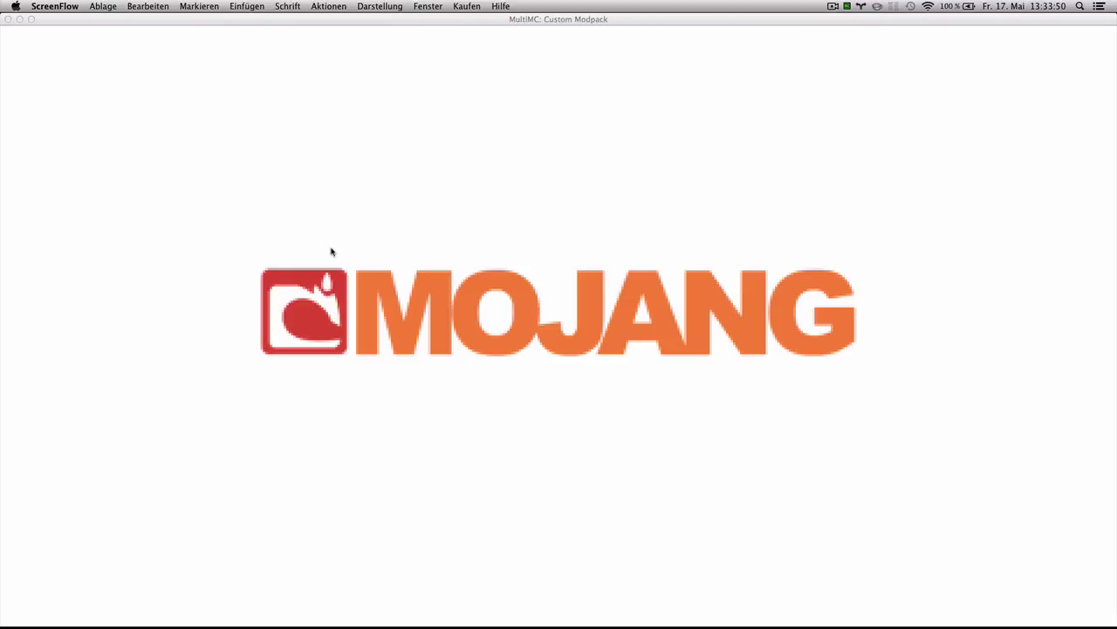
{"action": "left_click", "coordinate": [539, 286]}
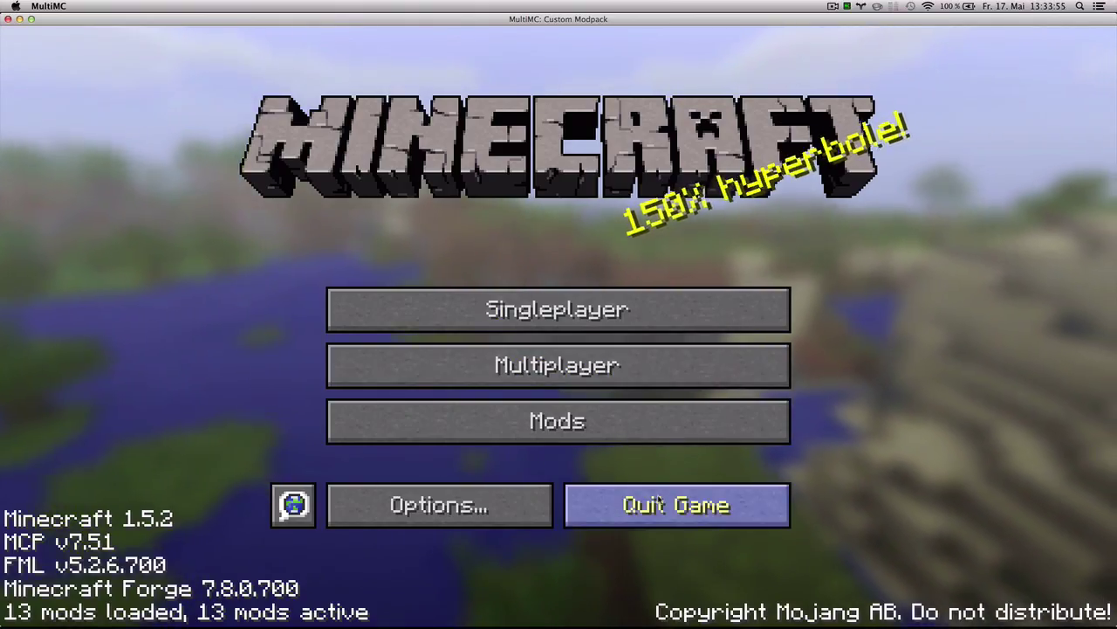
{"action": "left_click", "coordinate": [337, 346]}
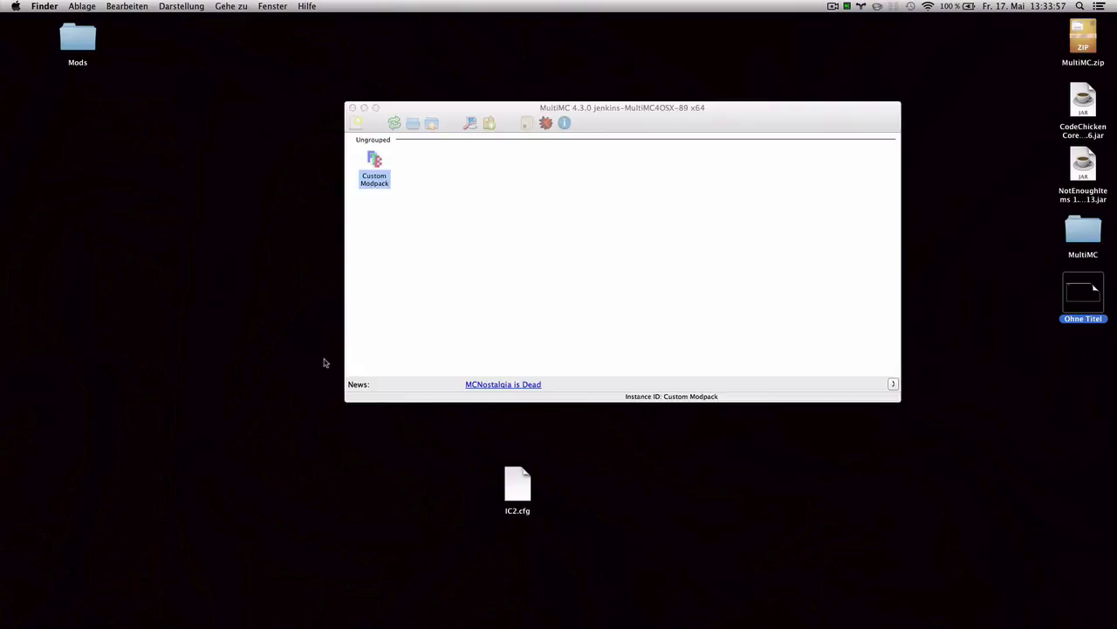
- Review the Custom Modpack's mods folder and coremods folder lists, and close the mod editor
{"action": "right_click", "coordinate": [369, 172]}
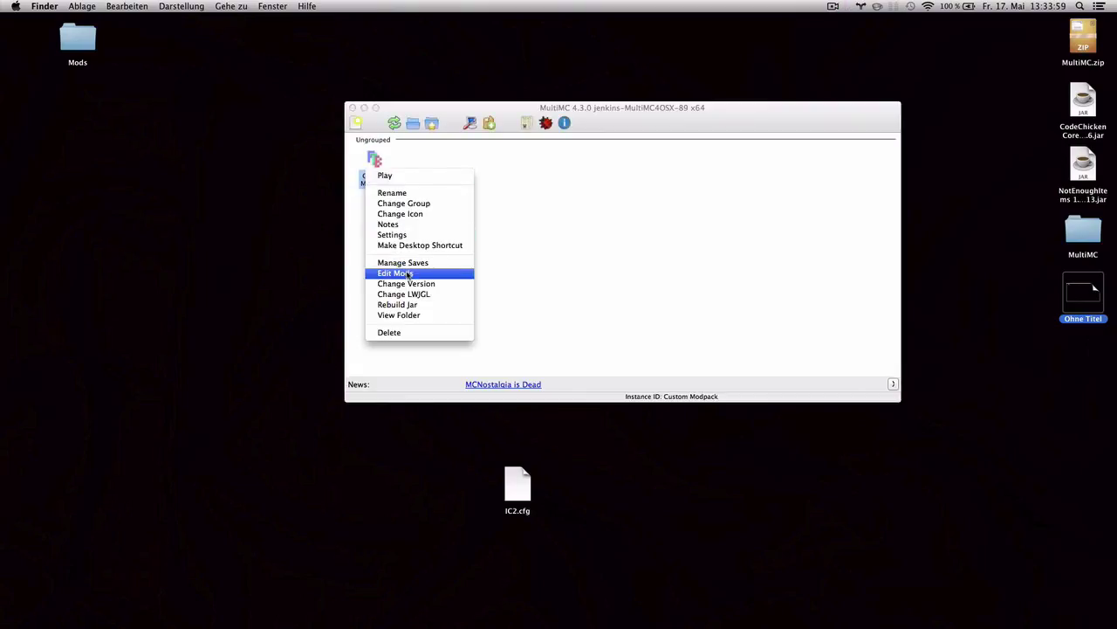
{"action": "left_click", "coordinate": [408, 274]}
{"action": "left_click", "coordinate": [647, 170]}
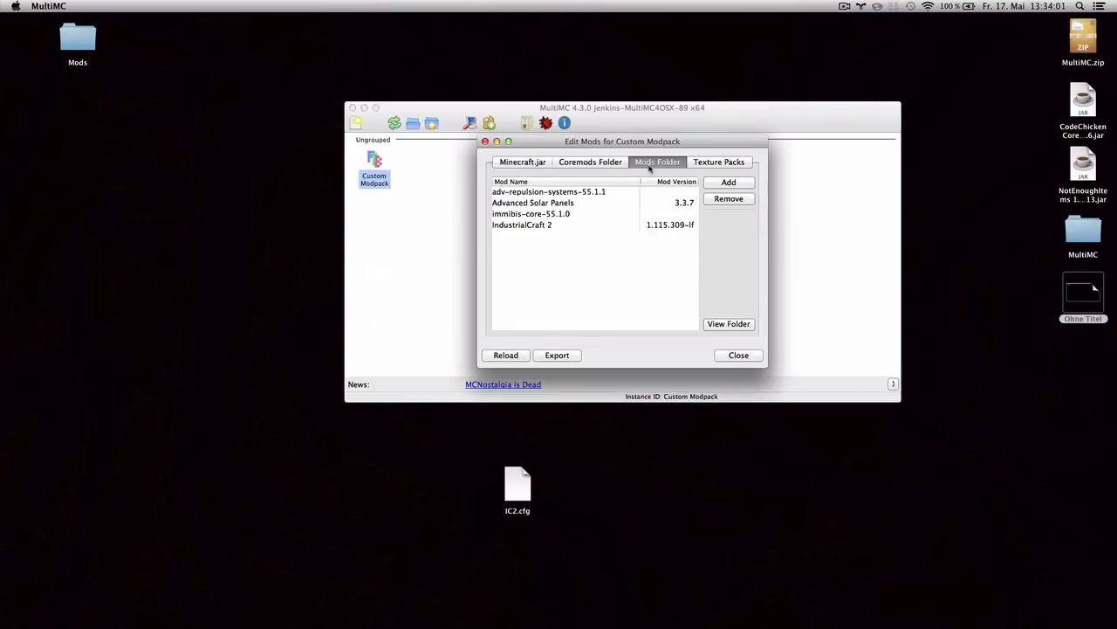
{"action": "left_click", "coordinate": [584, 164]}
{"action": "left_click", "coordinate": [657, 168]}
{"action": "left_click", "coordinate": [748, 357]}
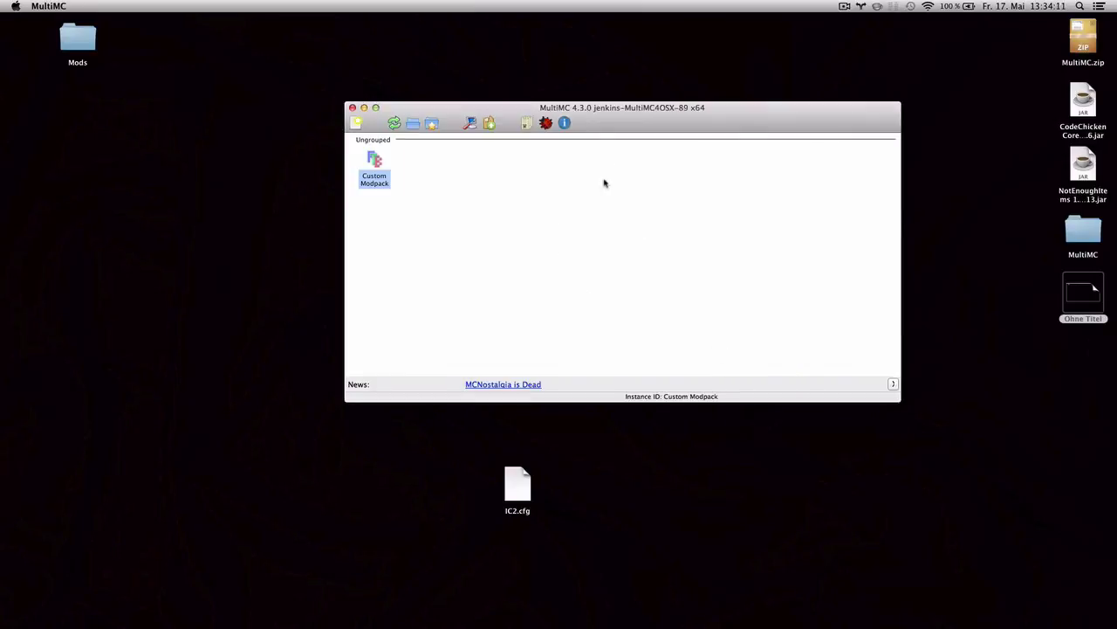